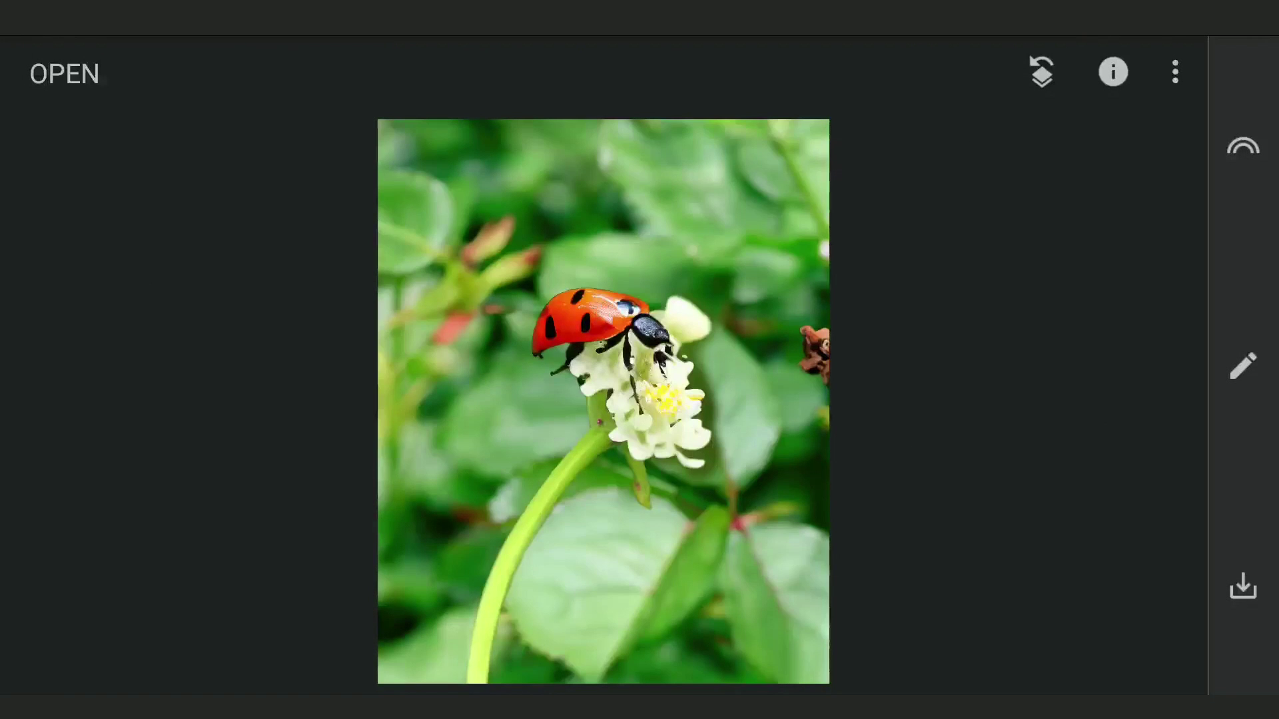
Lower Highlights to -100 in Tune Image and keep the adjustment.
{"action": "left_click", "coordinate": [1243, 366]}
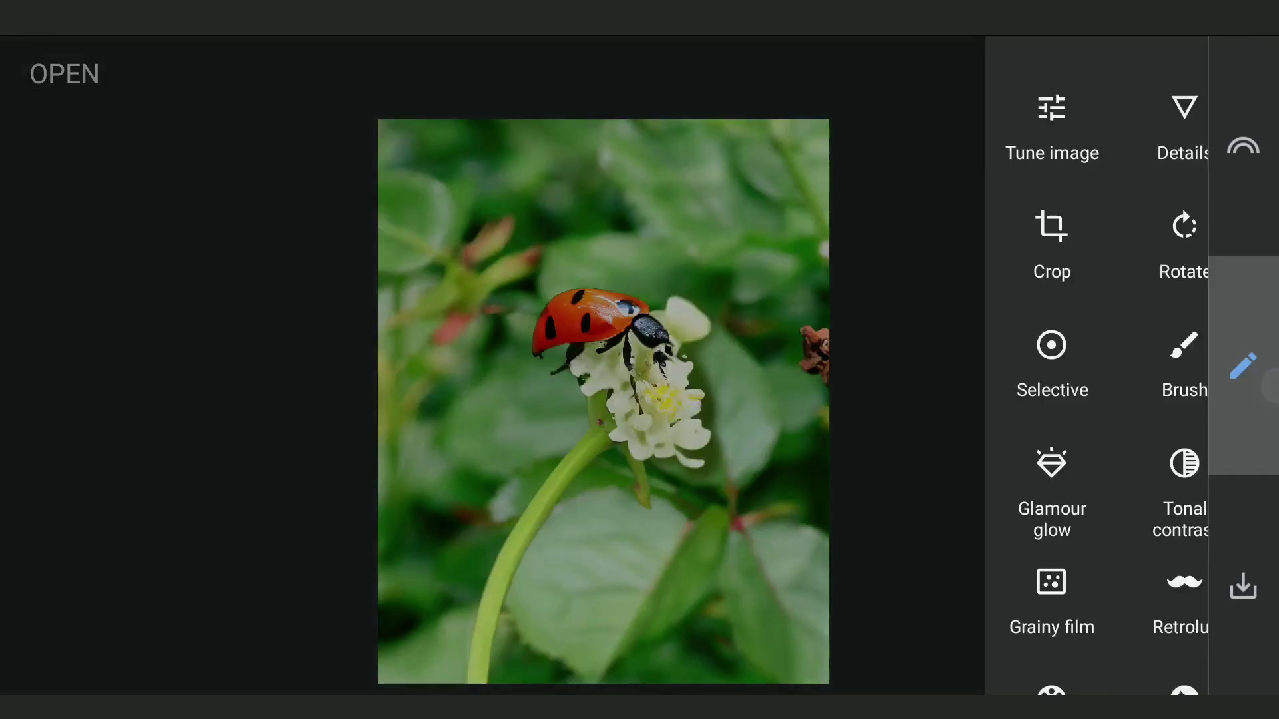
{"action": "left_click", "coordinate": [741, 130]}
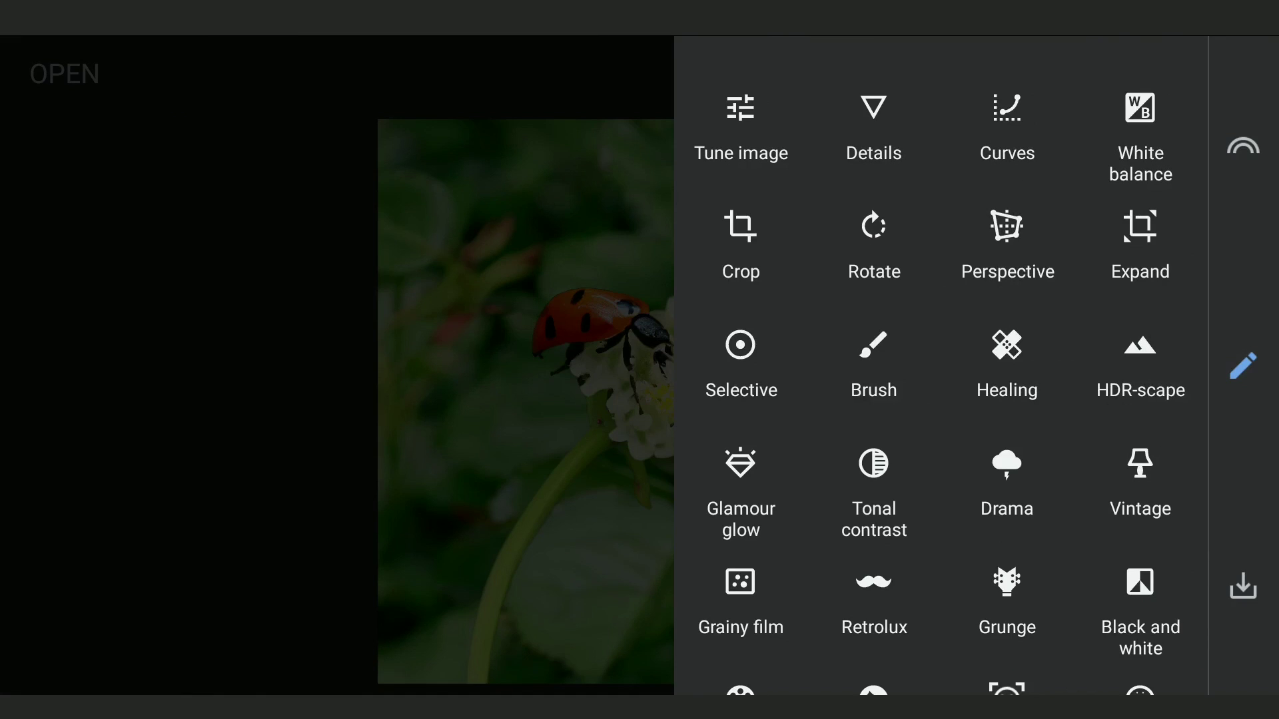
{"action": "left_click", "coordinate": [741, 130]}
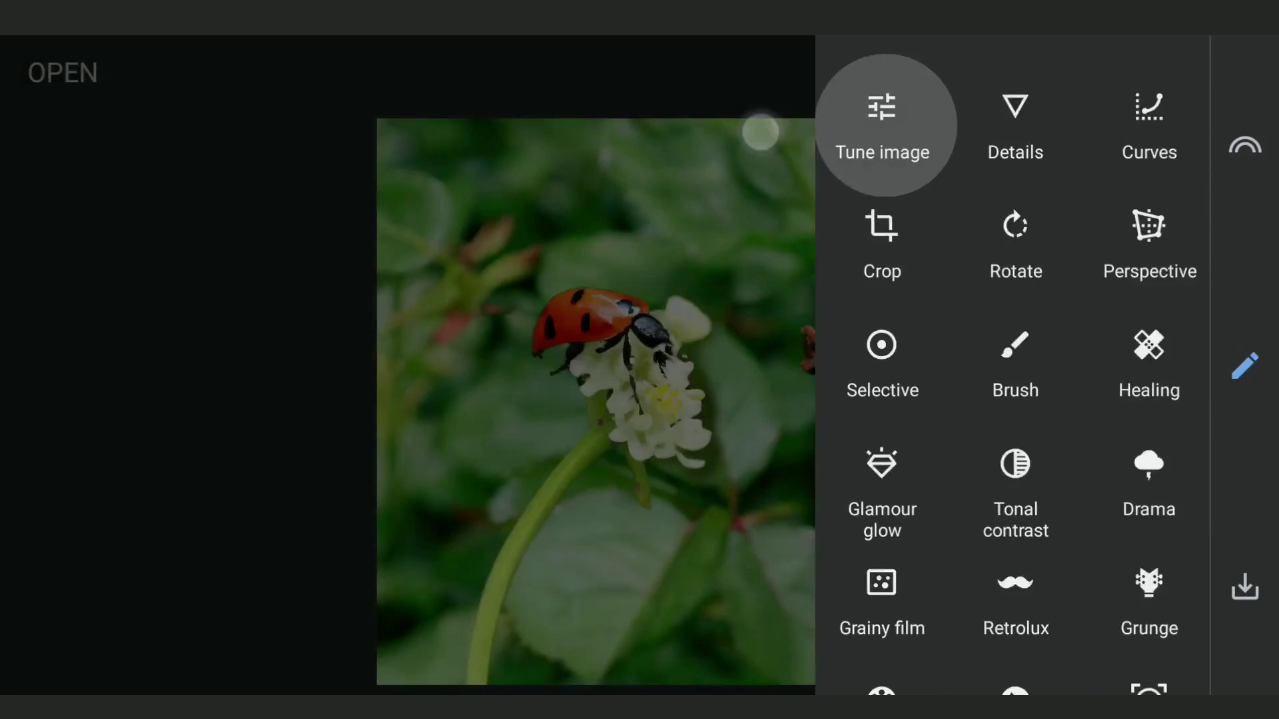
{"action": "left_click_drag", "start_coordinate": [923, 515], "coordinate": [947, 266]}
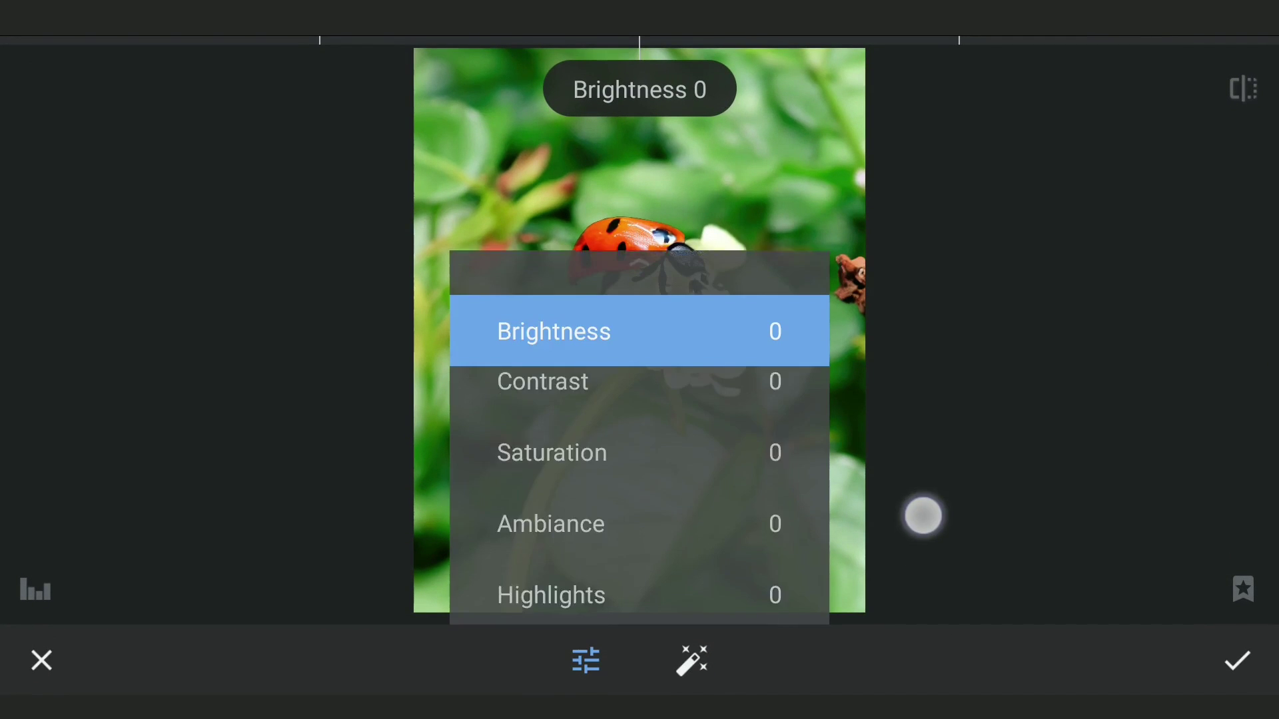
{"action": "mouse_move", "coordinate": [926, 496]}
{"action": "left_mouse_down"}
{"action": "mouse_move", "coordinate": [613, 519]}
{"action": "mouse_move", "coordinate": [381, 562]}
{"action": "mouse_move", "coordinate": [733, 494]}
{"action": "mouse_move", "coordinate": [305, 538]}
{"action": "left_mouse_up"}
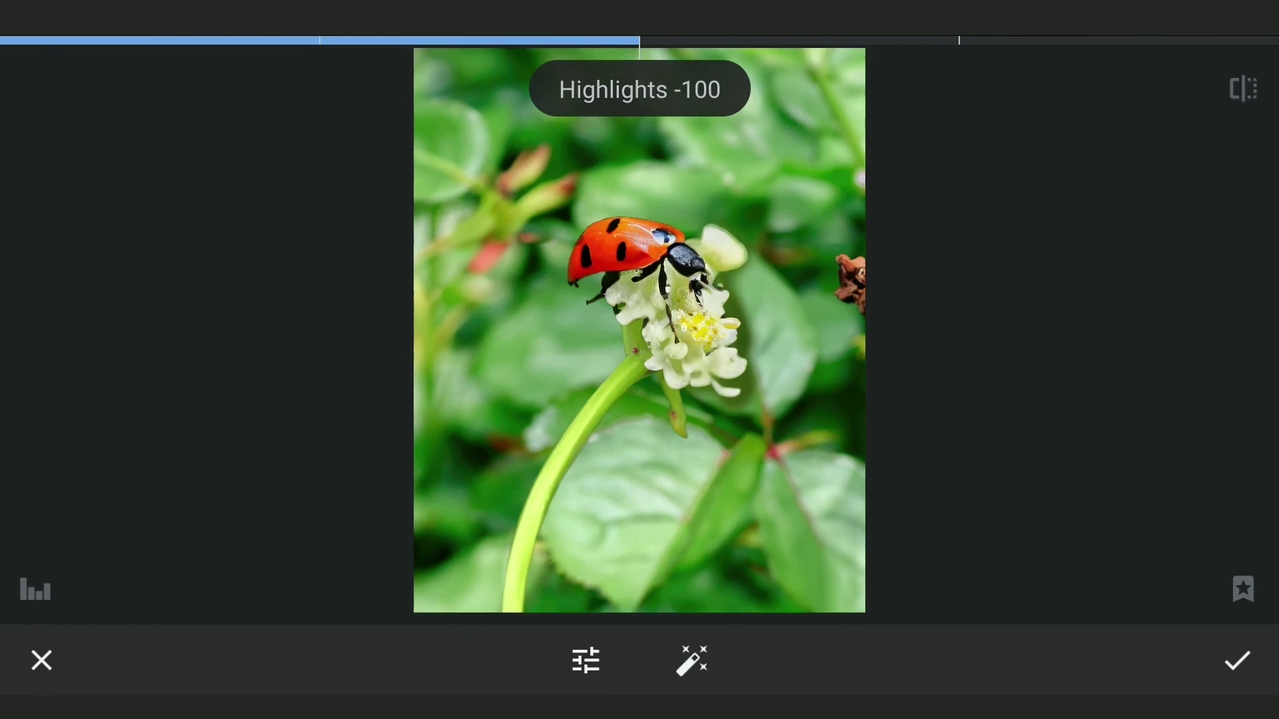
{"action": "left_click", "coordinate": [1236, 660]}
Bend the Curves tone curve below the diagonal, with a slightly nudged top endpoint.
{"action": "left_click", "coordinate": [1252, 399]}
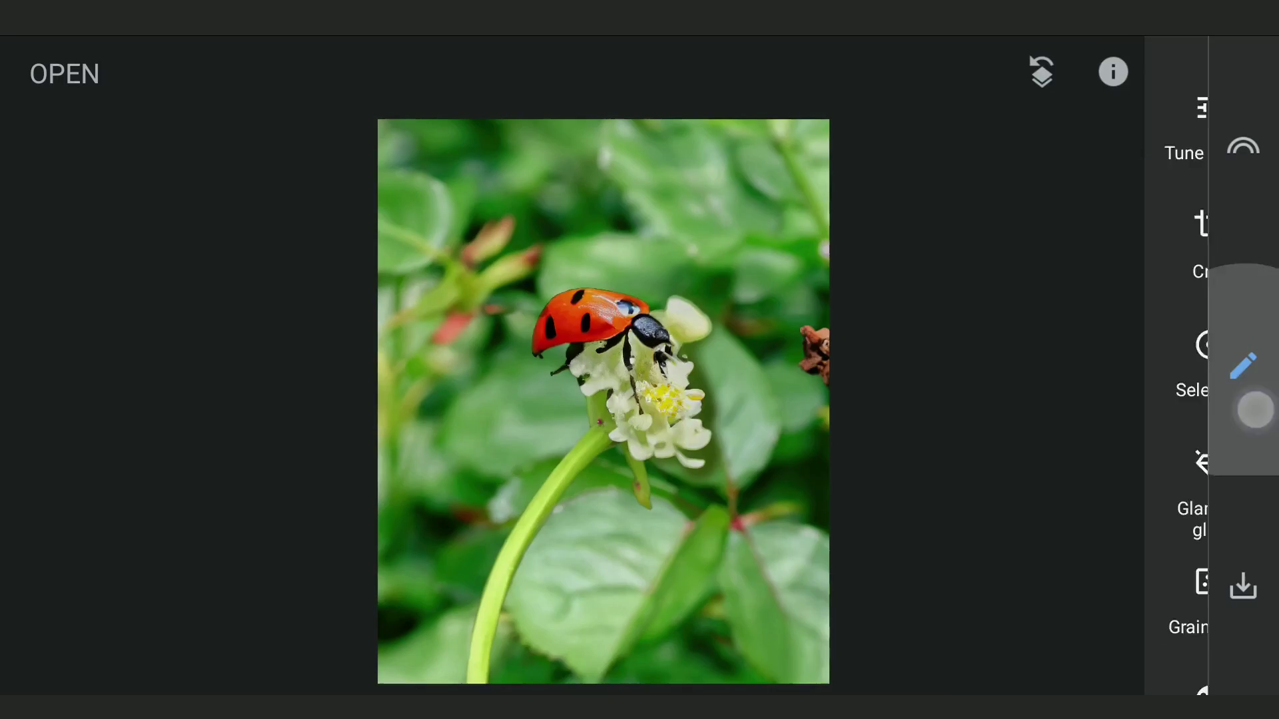
{"action": "left_click", "coordinate": [1007, 130]}
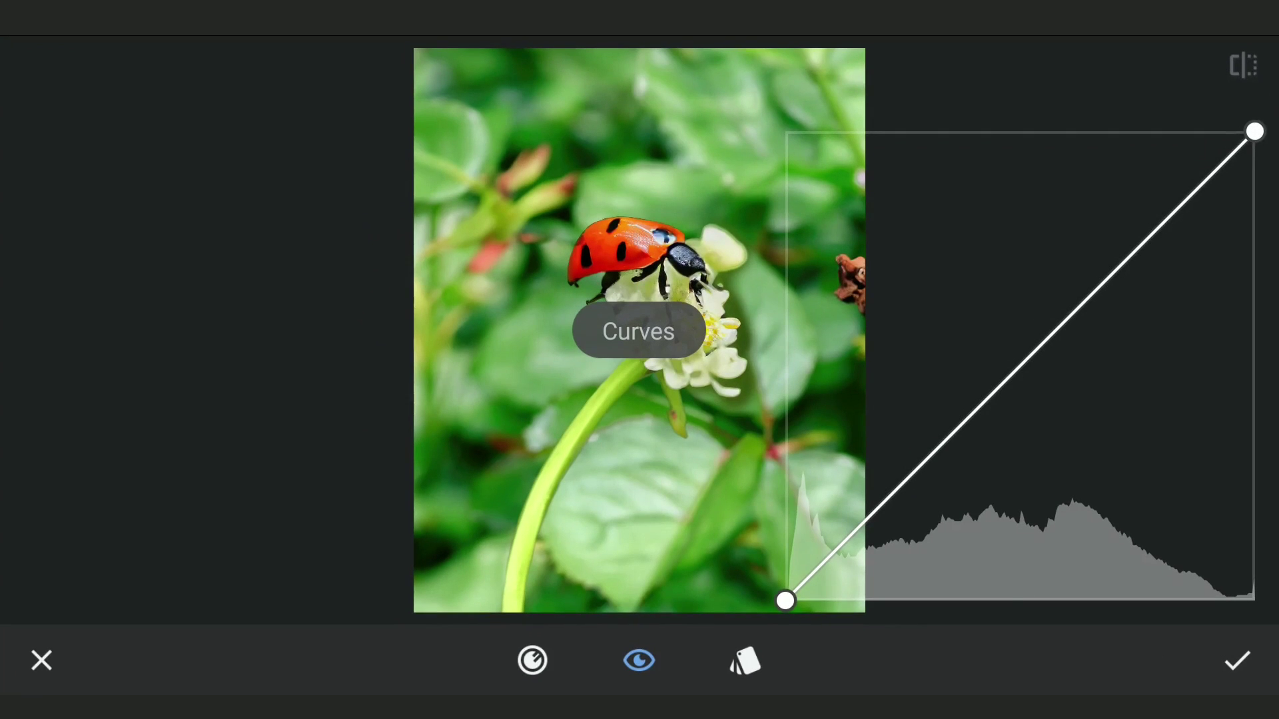
{"action": "left_click_drag", "start_coordinate": [1254, 131], "coordinate": [1254, 158]}
{"action": "left_click_drag", "start_coordinate": [1047, 351], "coordinate": [1058, 387]}
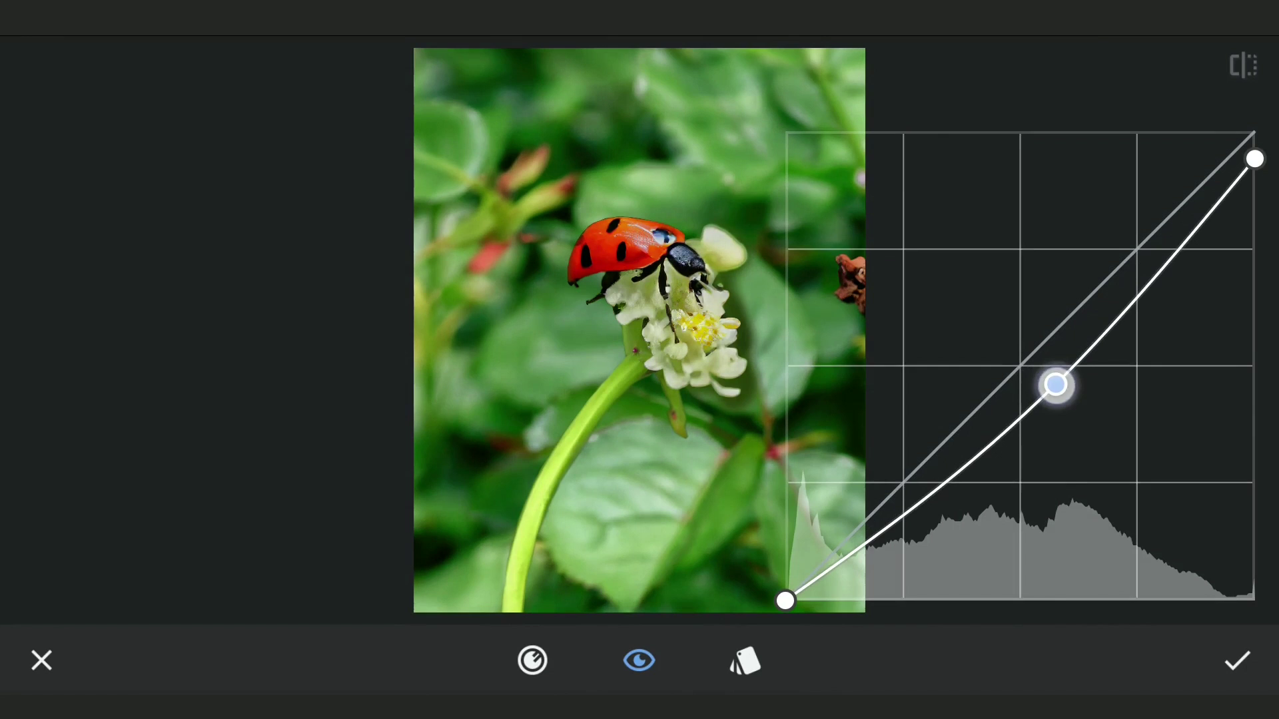
{"action": "left_click_drag", "start_coordinate": [1254, 158], "coordinate": [1246, 152]}
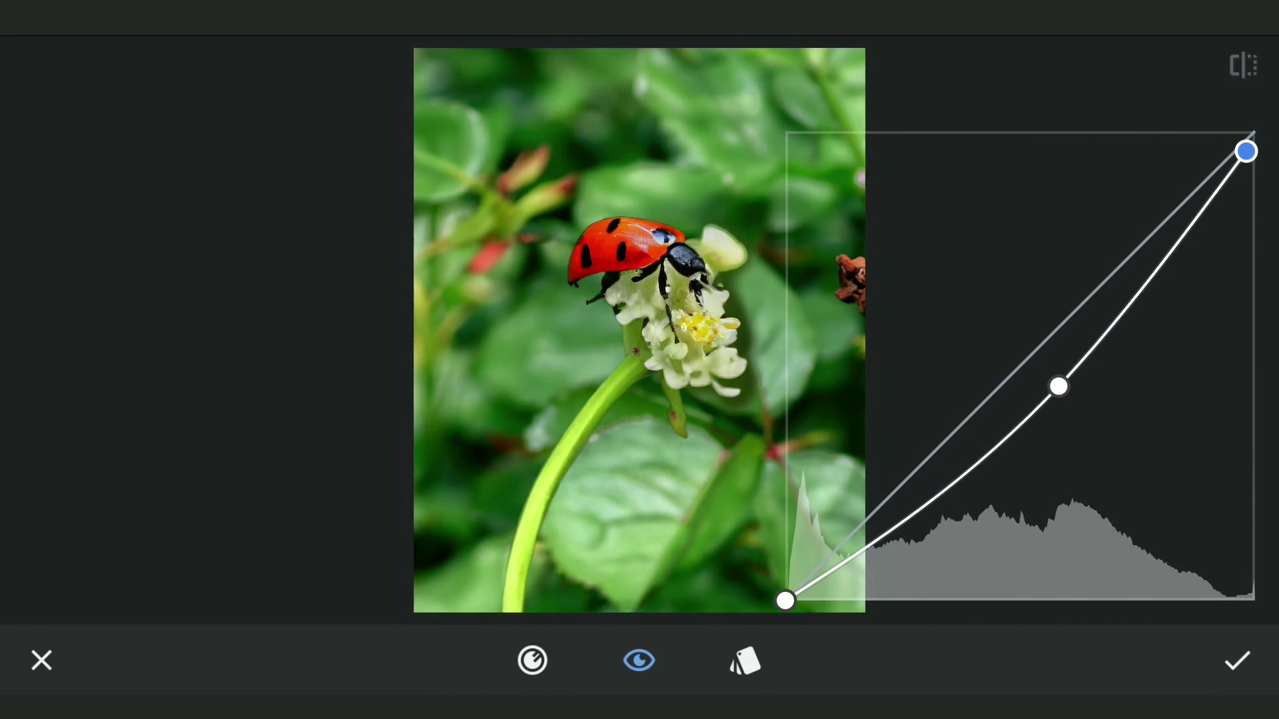
Keep the darkening curve and start a Black and white conversion.
{"action": "left_click", "coordinate": [1237, 661]}
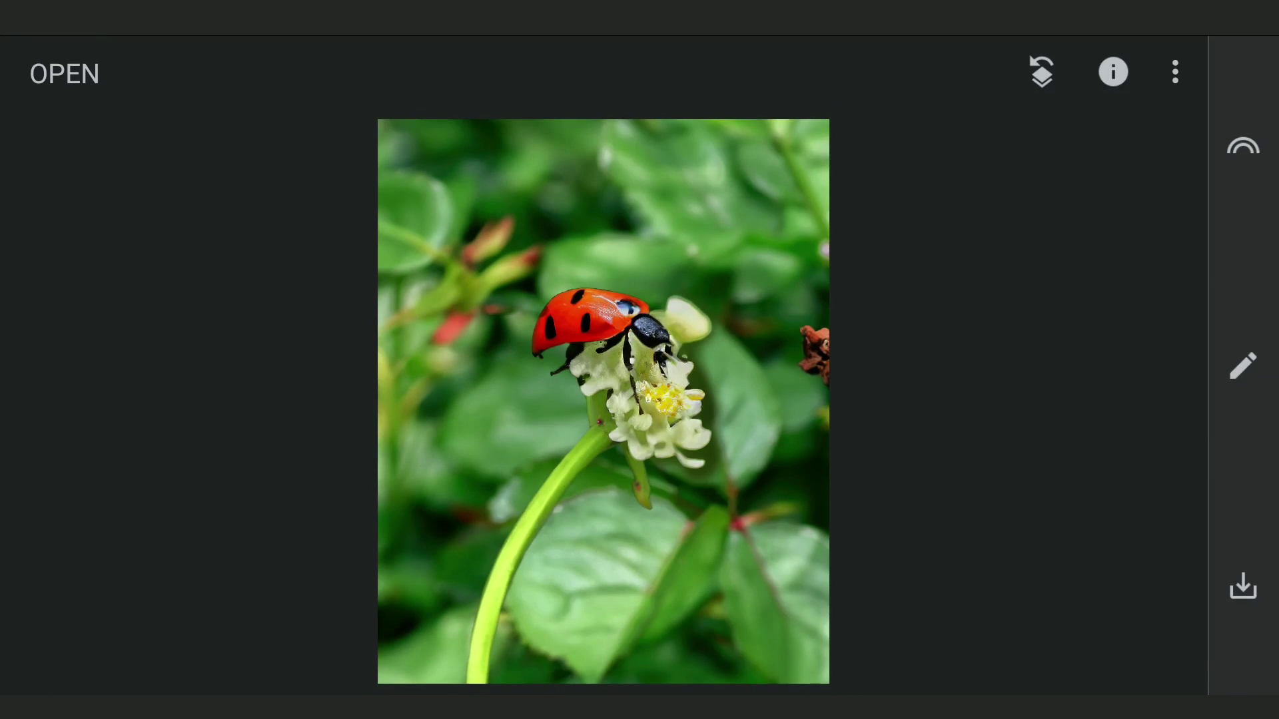
{"action": "left_click", "coordinate": [1247, 403]}
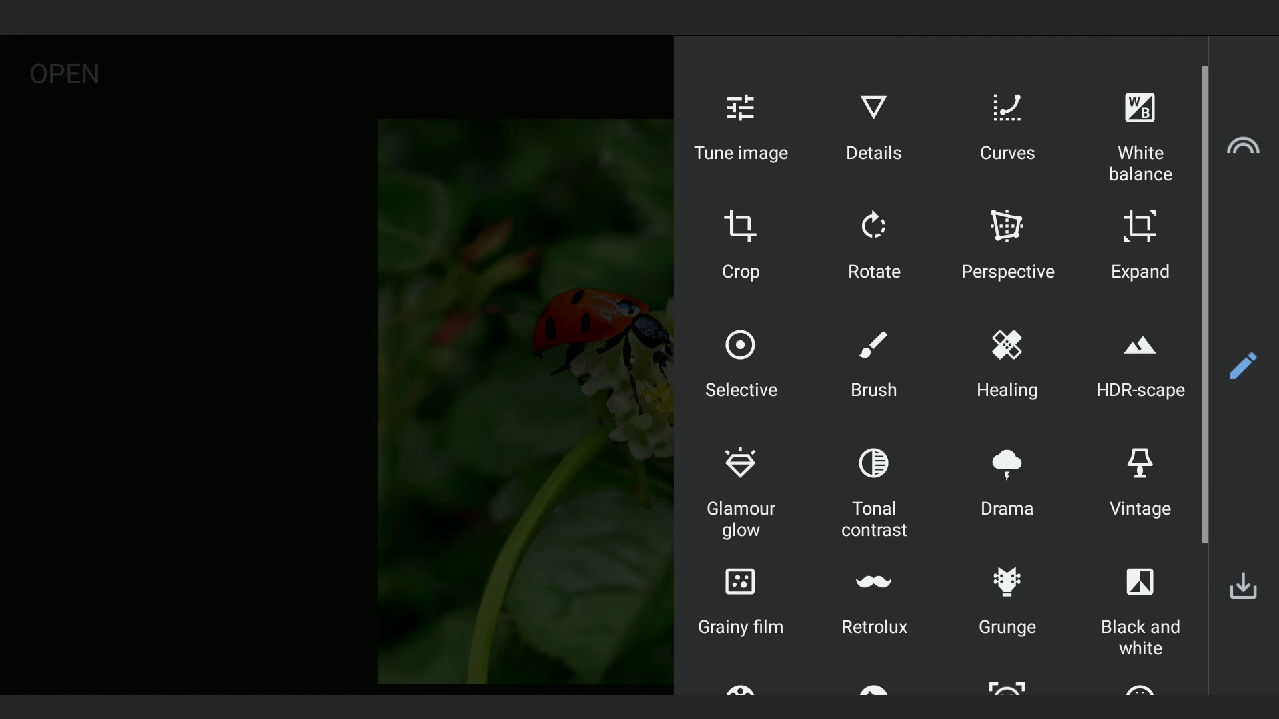
{"action": "scroll", "coordinate": [940, 400], "scroll_direction": "down", "scroll_amount": 5}
{"action": "left_click", "coordinate": [1140, 380]}
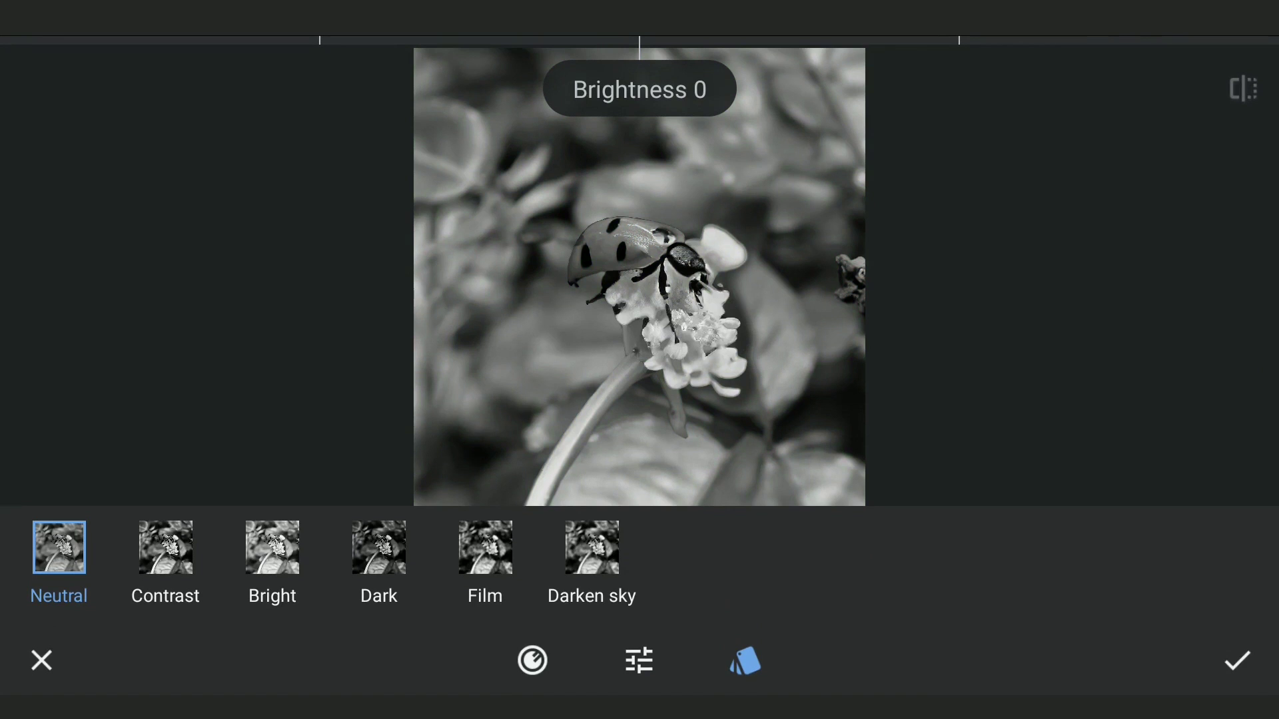
Try the Blue, Green, Yellow and Orange filters, then settle on Neutral.
{"action": "left_click", "coordinate": [532, 659]}
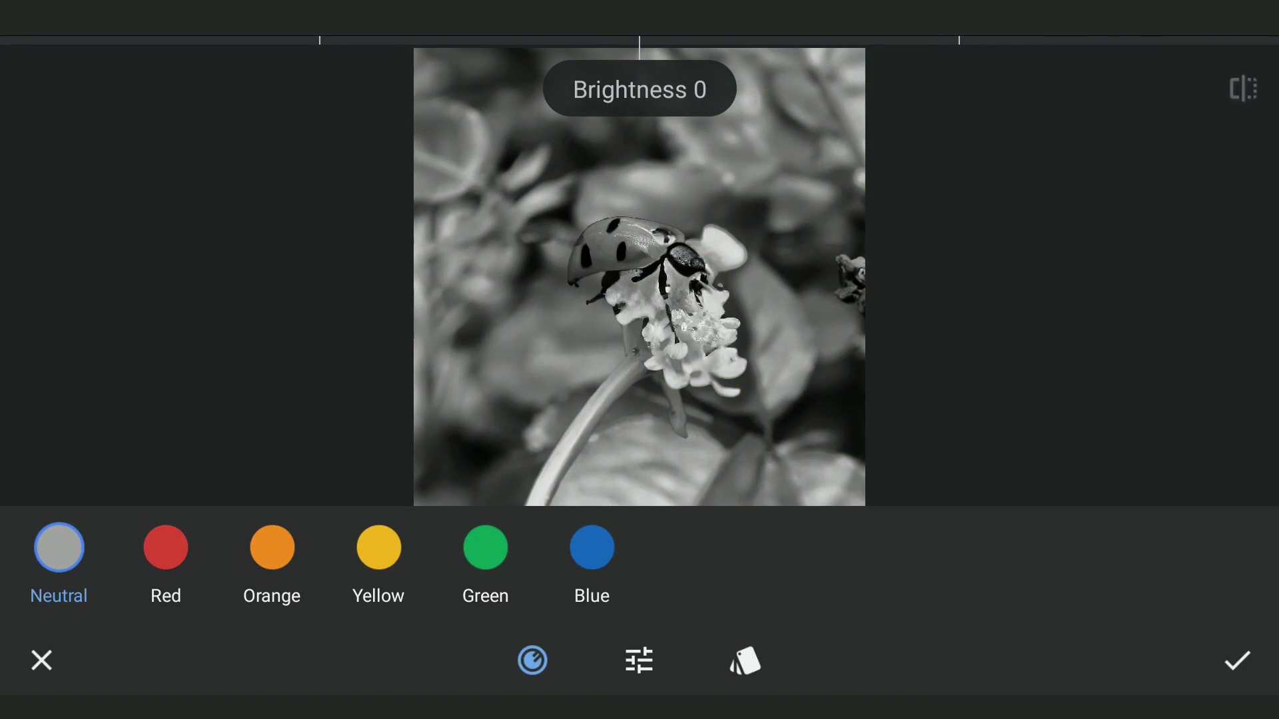
{"action": "left_click", "coordinate": [591, 546]}
{"action": "left_click", "coordinate": [485, 547]}
{"action": "left_click", "coordinate": [373, 566]}
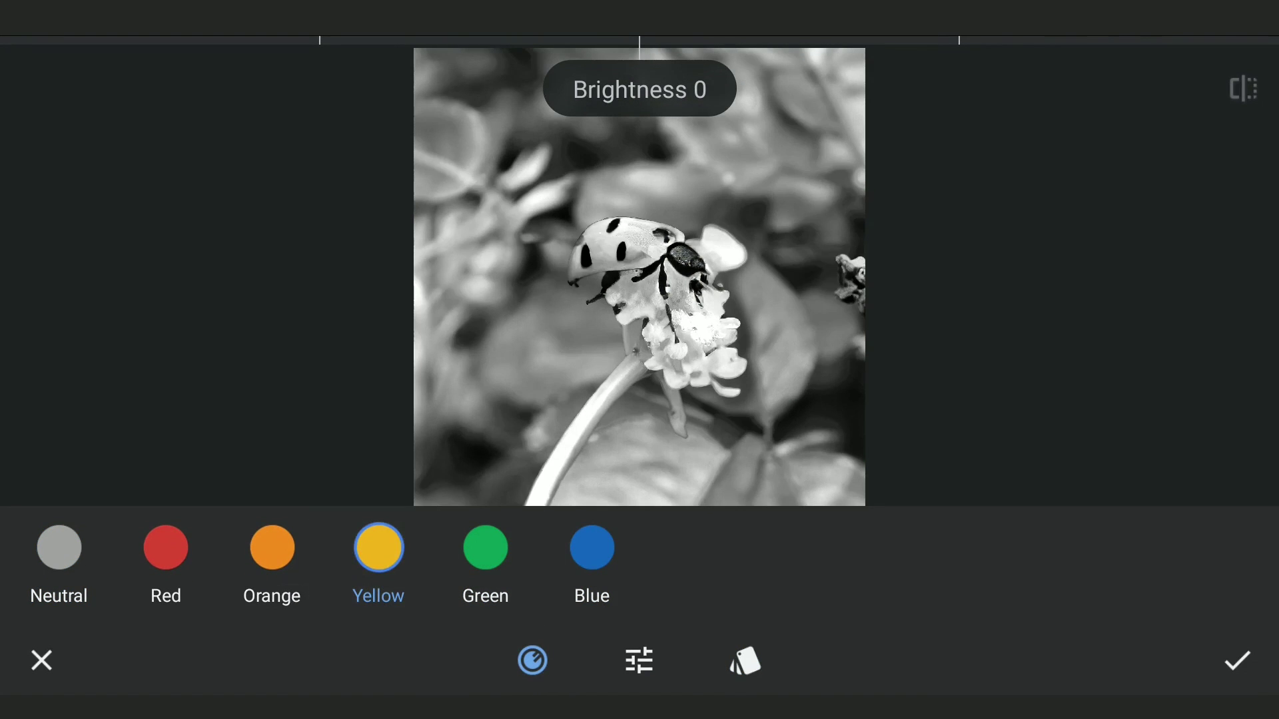
{"action": "left_click", "coordinate": [272, 547]}
{"action": "left_click", "coordinate": [59, 547]}
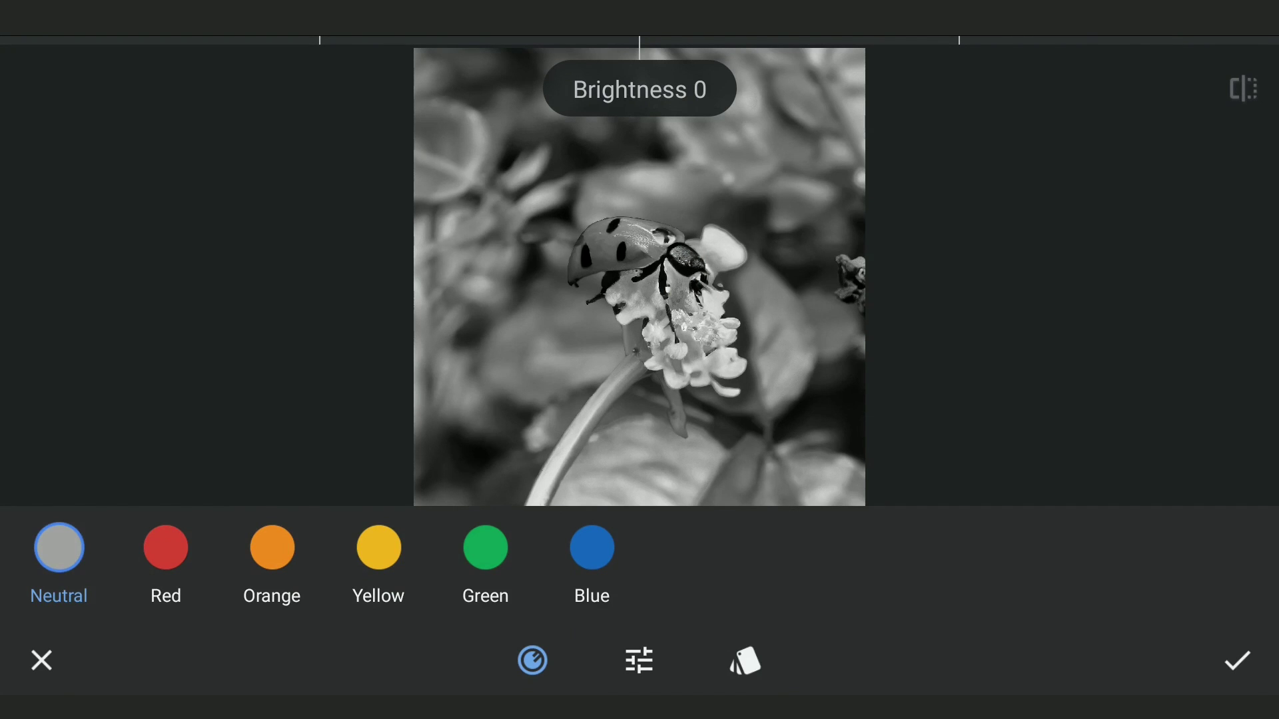
{"action": "left_click", "coordinate": [744, 660]}
Apply the black-and-white conversion and bring up its brush mask from the edit history.
{"action": "left_click", "coordinate": [1236, 660]}
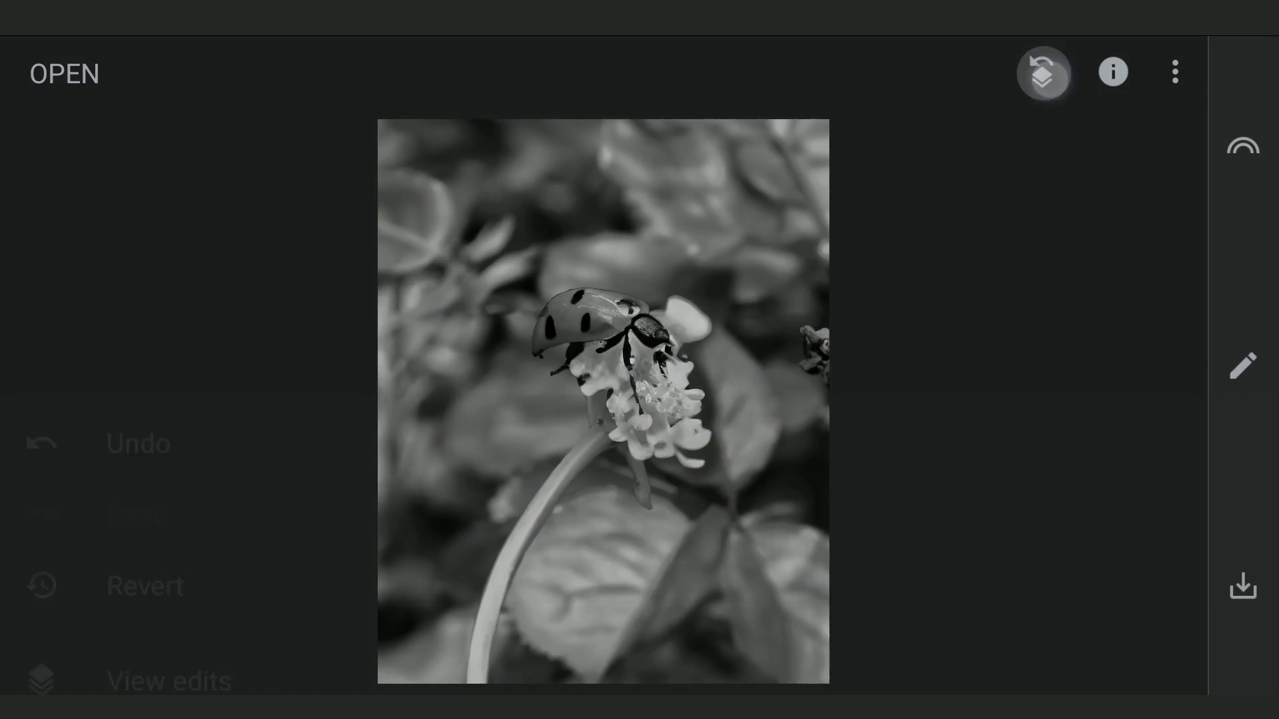
{"action": "left_click", "coordinate": [246, 552]}
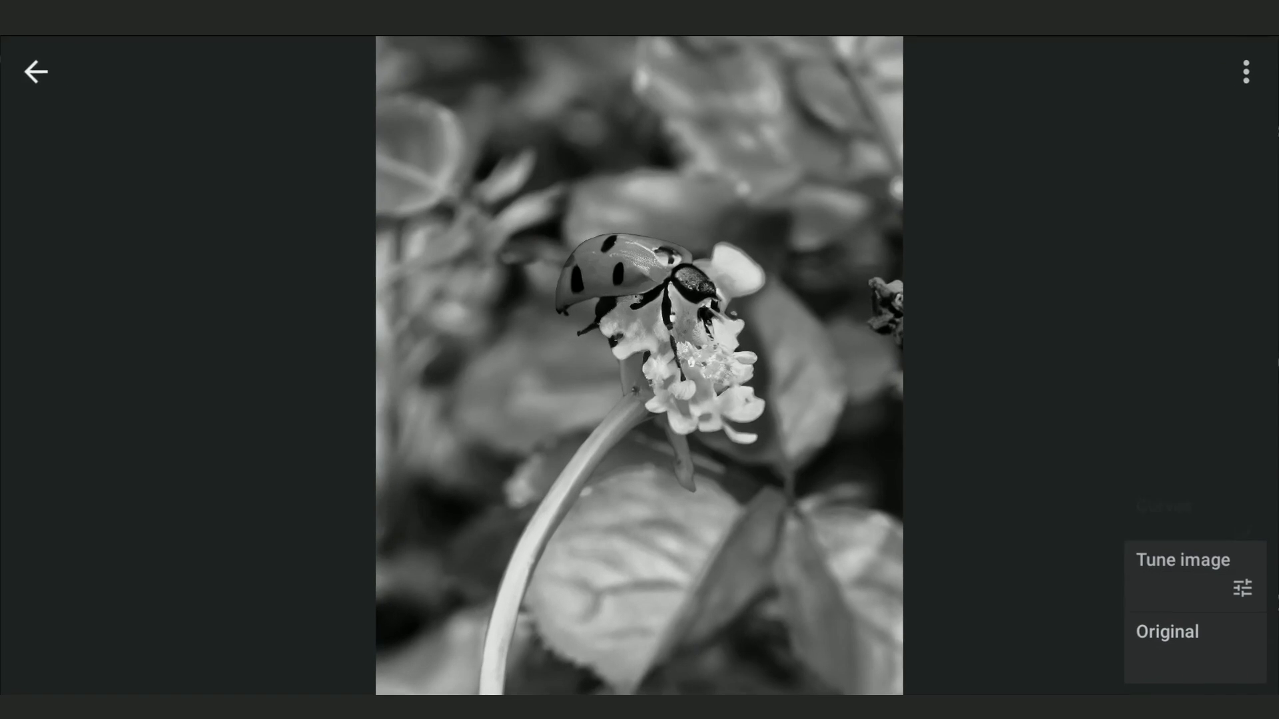
{"action": "left_click", "coordinate": [1199, 437]}
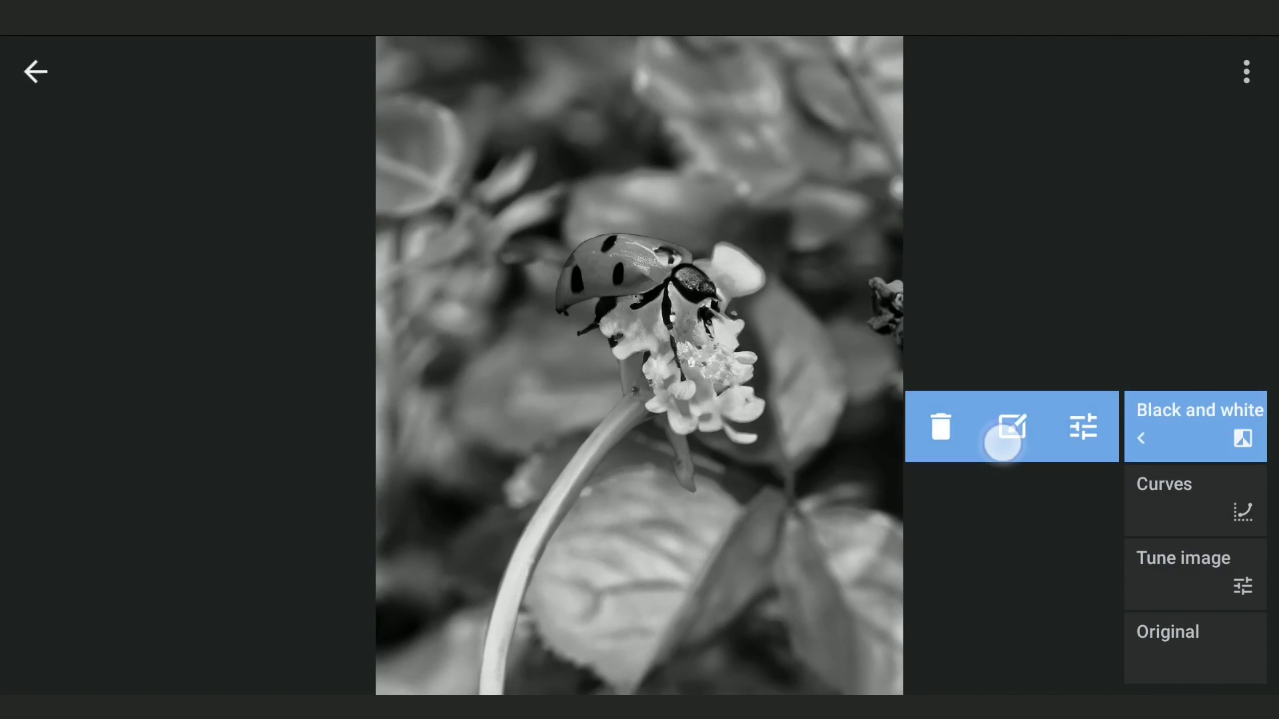
{"action": "left_click", "coordinate": [1002, 443]}
Paint black and white over the ladybug's shell and keep the masked edit.
{"action": "scroll", "coordinate": [639, 327], "scroll_direction": "up", "scroll_amount": 5}
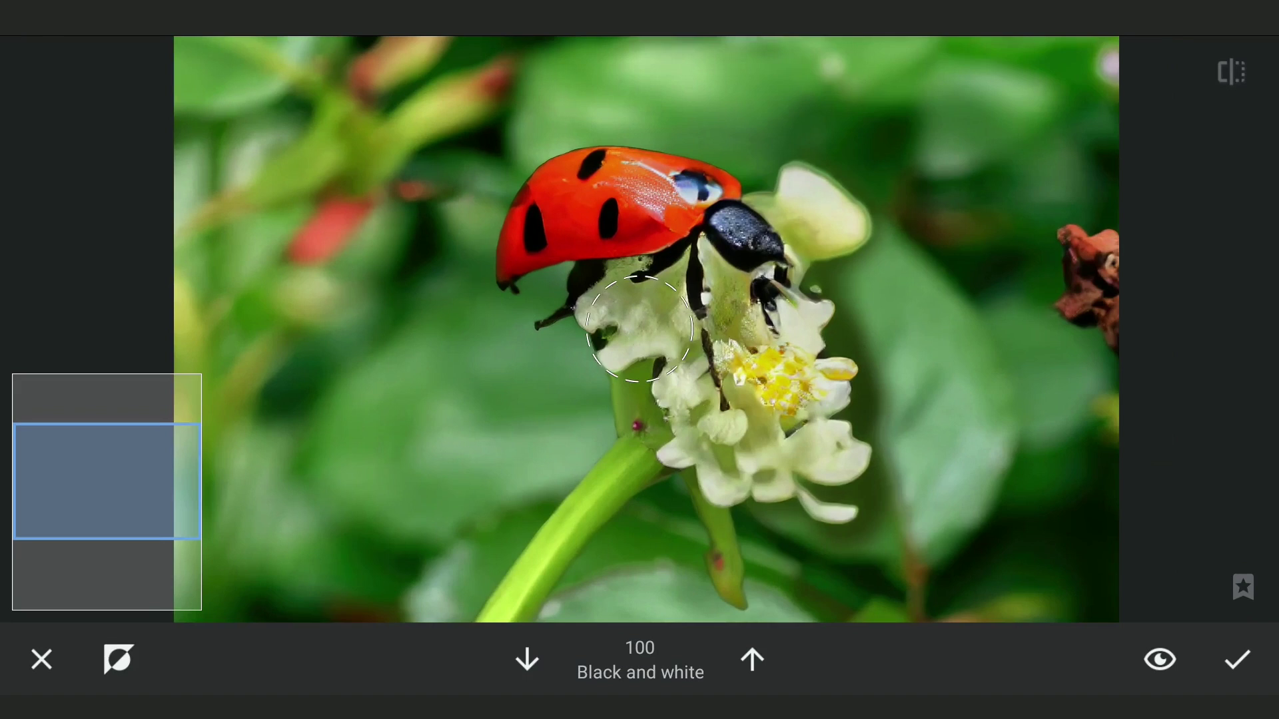
{"action": "scroll", "coordinate": [640, 328], "scroll_direction": "up", "scroll_amount": 2}
{"action": "left_click_drag", "start_coordinate": [479, 273], "coordinate": [678, 183]}
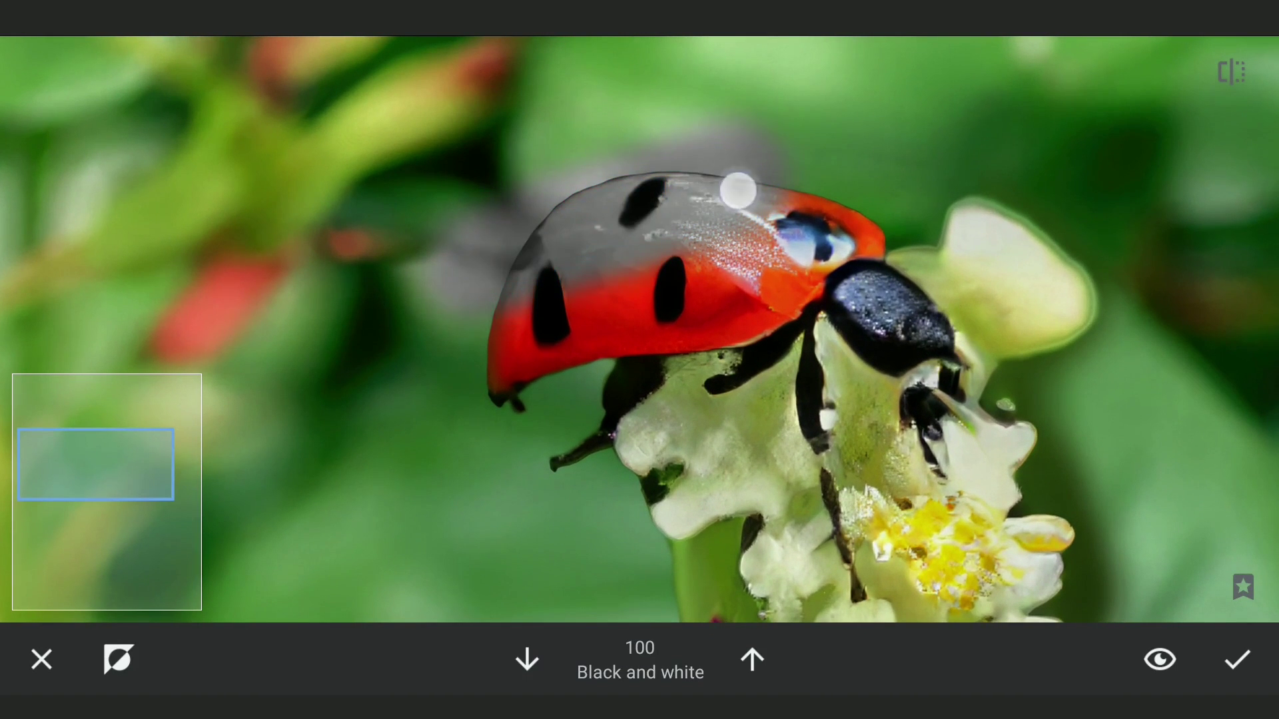
{"action": "scroll", "coordinate": [639, 329], "scroll_direction": "up", "scroll_amount": 2}
{"action": "left_click_drag", "start_coordinate": [440, 360], "coordinate": [496, 379]}
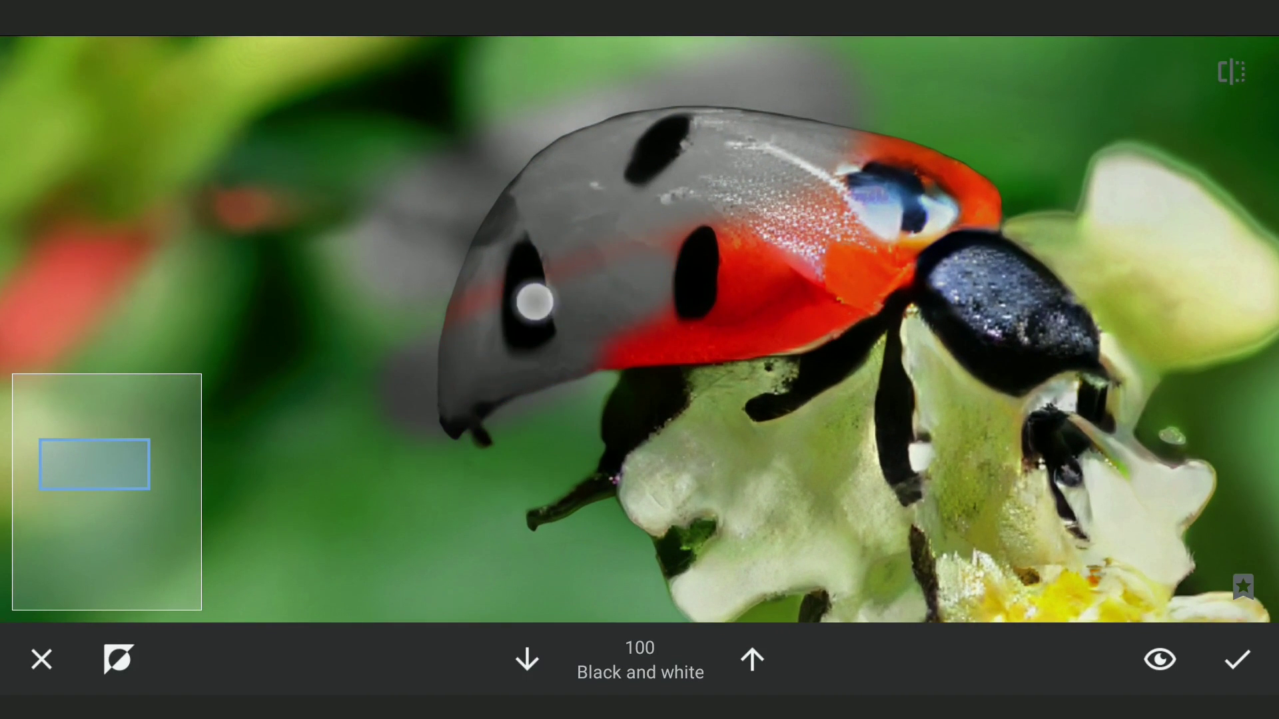
{"action": "mouse_move", "coordinate": [535, 302]}
{"action": "left_mouse_down"}
{"action": "mouse_move", "coordinate": [486, 337]}
{"action": "mouse_move", "coordinate": [587, 344]}
{"action": "left_mouse_up"}
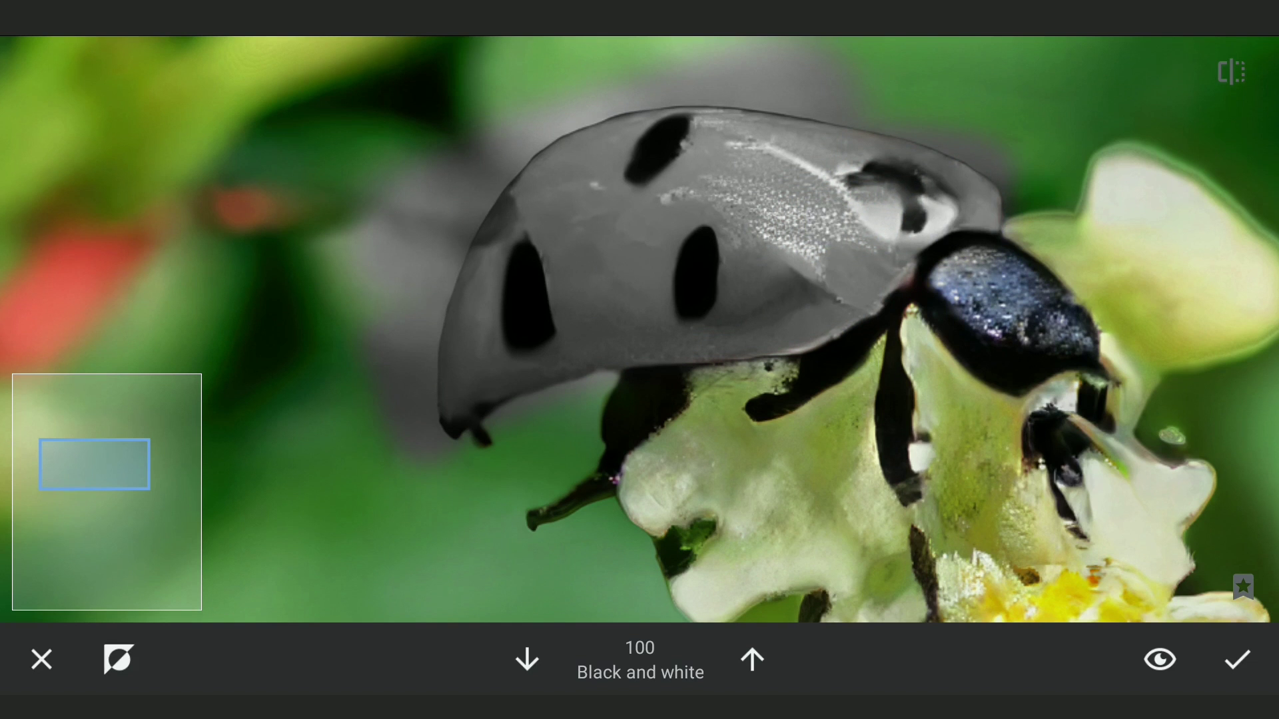
{"action": "left_click", "coordinate": [527, 659]}
{"action": "scroll", "coordinate": [639, 320], "scroll_direction": "down", "scroll_amount": 3}
{"action": "left_click", "coordinate": [1237, 659]}
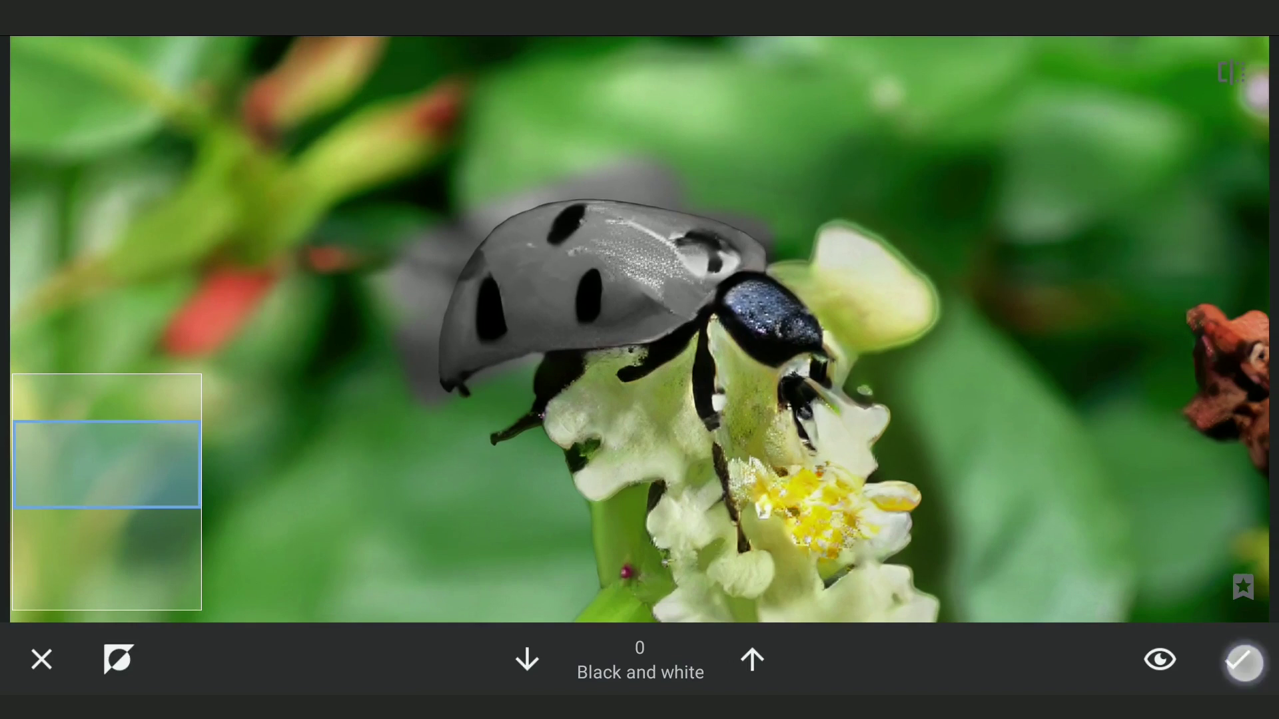
{"action": "scroll", "coordinate": [681, 338], "scroll_direction": "down", "scroll_amount": 3}
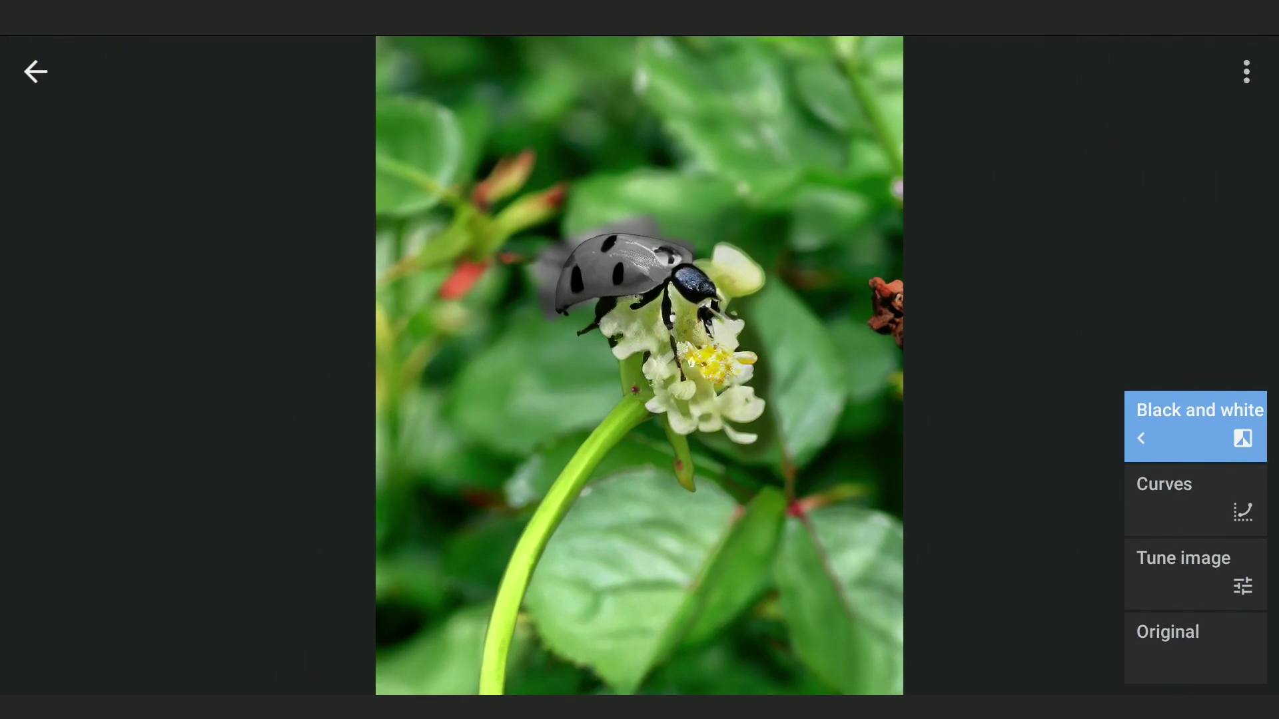
Export the selectively greyed ladybug photo.
{"action": "left_click", "coordinate": [28, 77]}
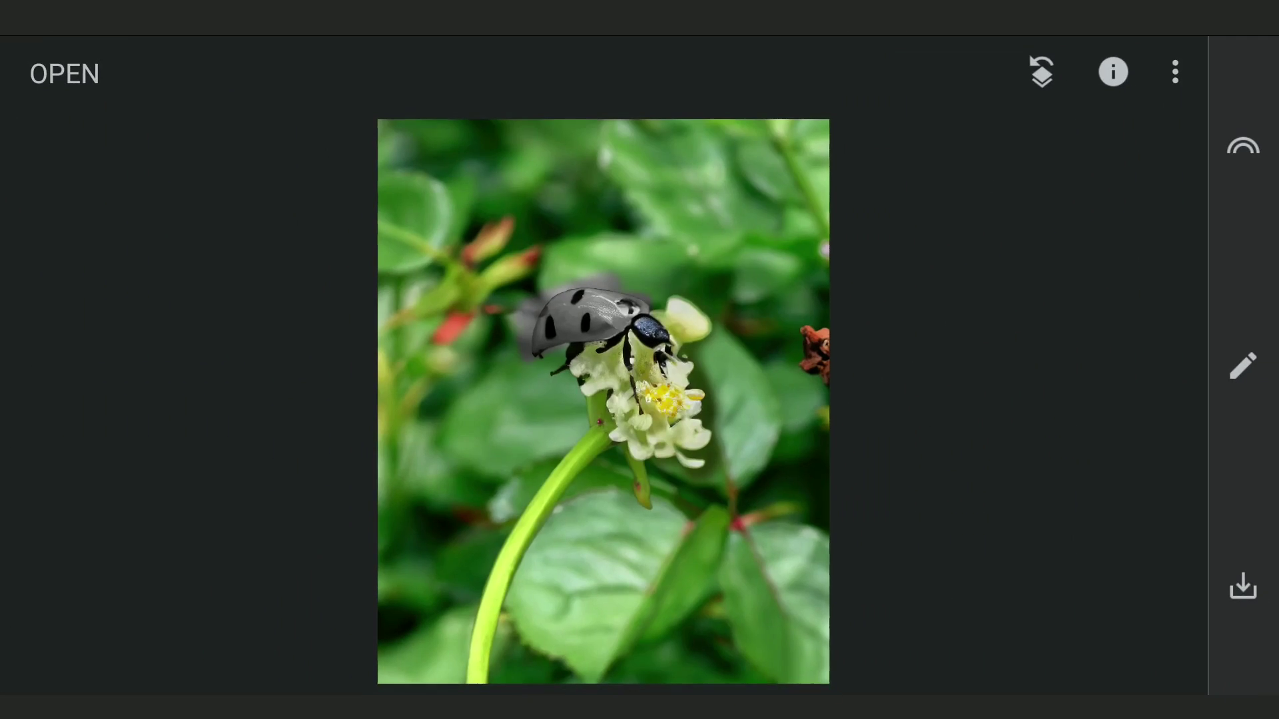
{"action": "left_click", "coordinate": [1243, 586]}
{"action": "left_click", "coordinate": [39, 598]}
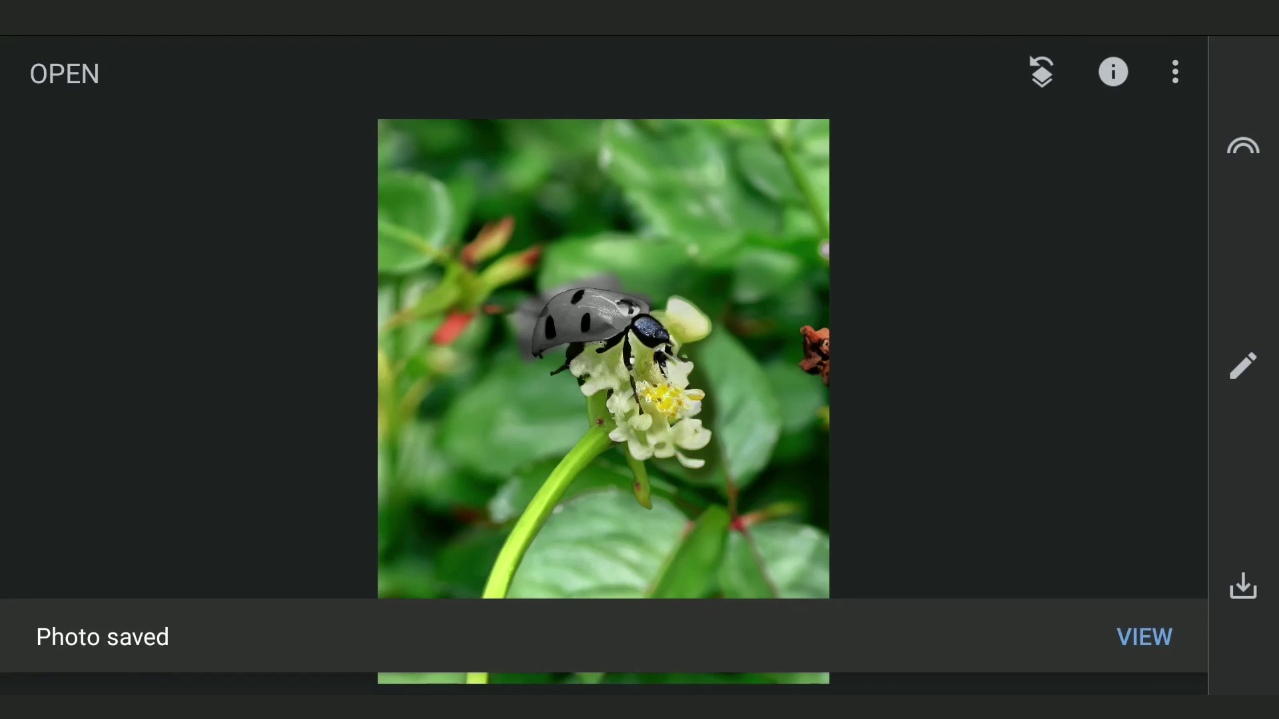
Revert all edits to restore the original red ladybug photo.
{"action": "left_click", "coordinate": [1041, 72]}
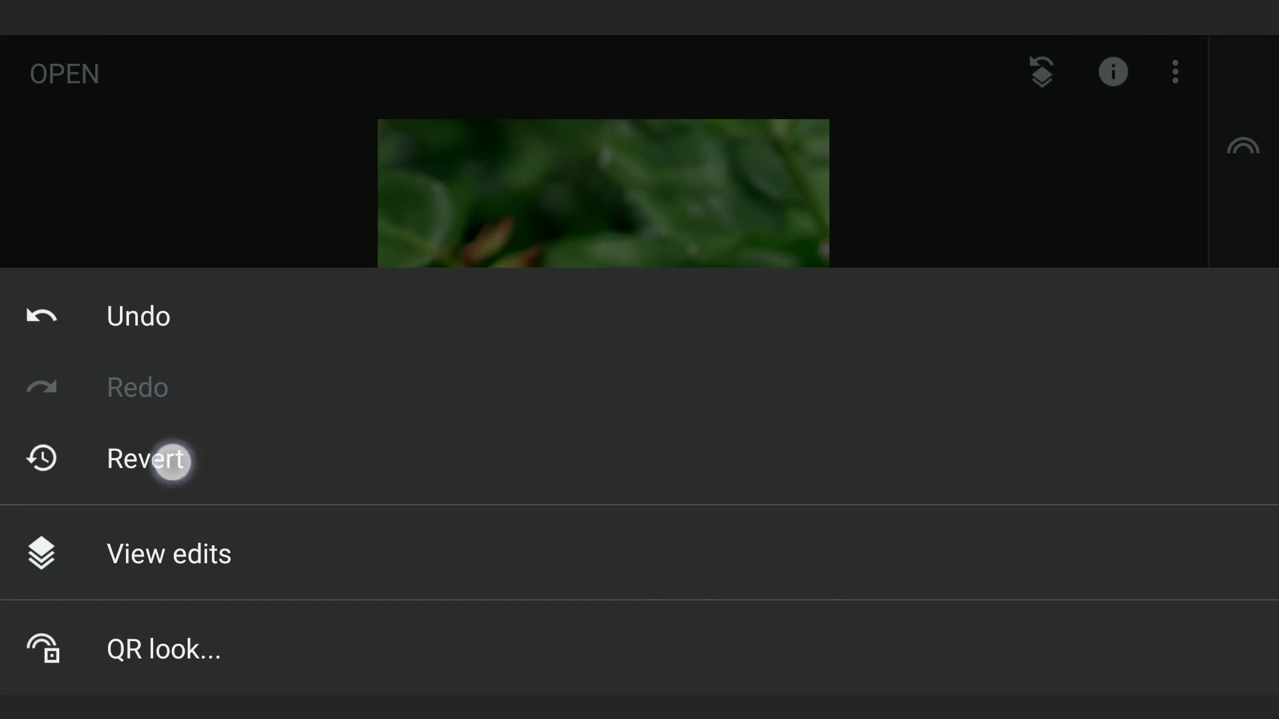
{"action": "left_click", "coordinate": [171, 459]}
{"action": "left_click", "coordinate": [981, 416]}
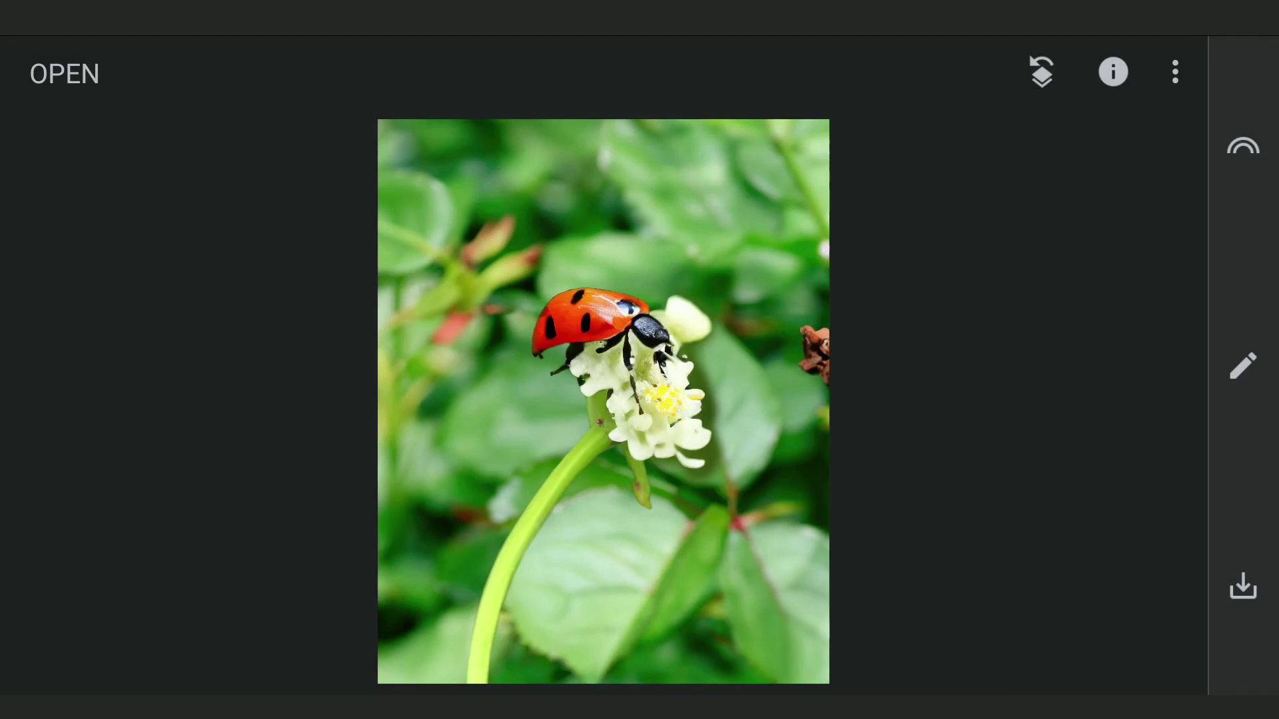
Heal away the stem, flower and ladybug, leaving only the green leaves.
{"action": "left_click", "coordinate": [1243, 365]}
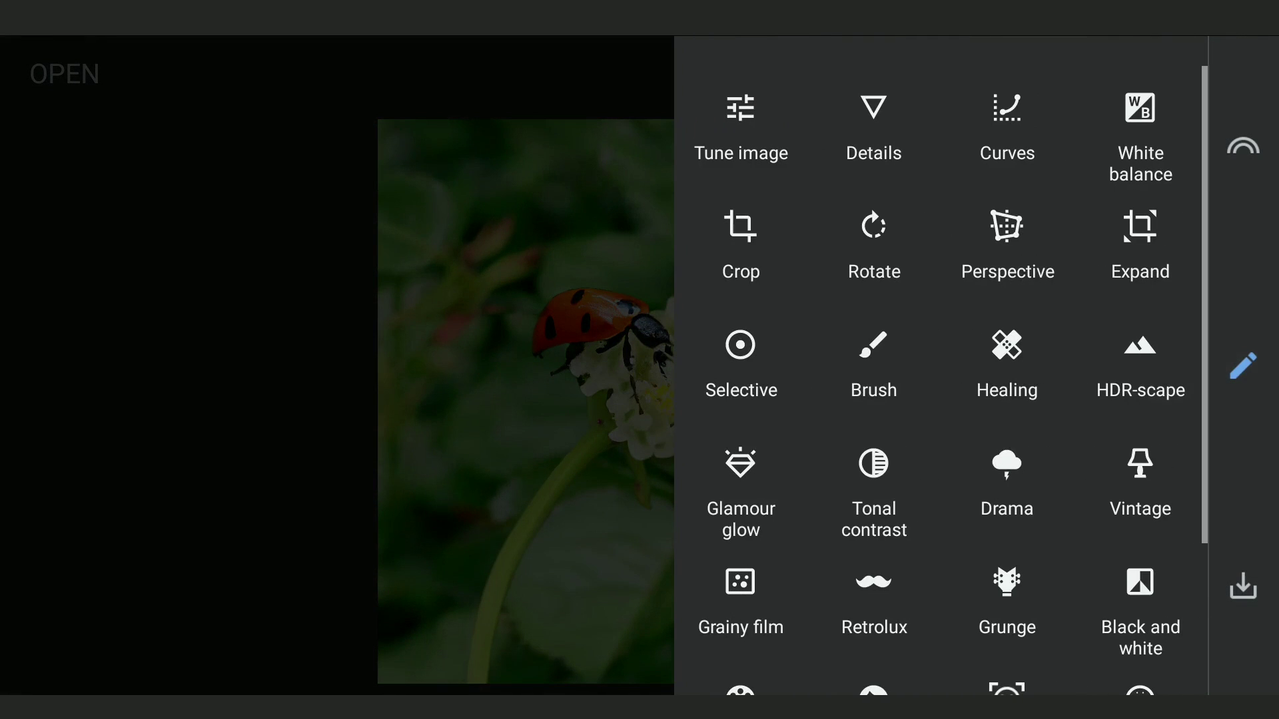
{"action": "left_click", "coordinate": [1006, 359]}
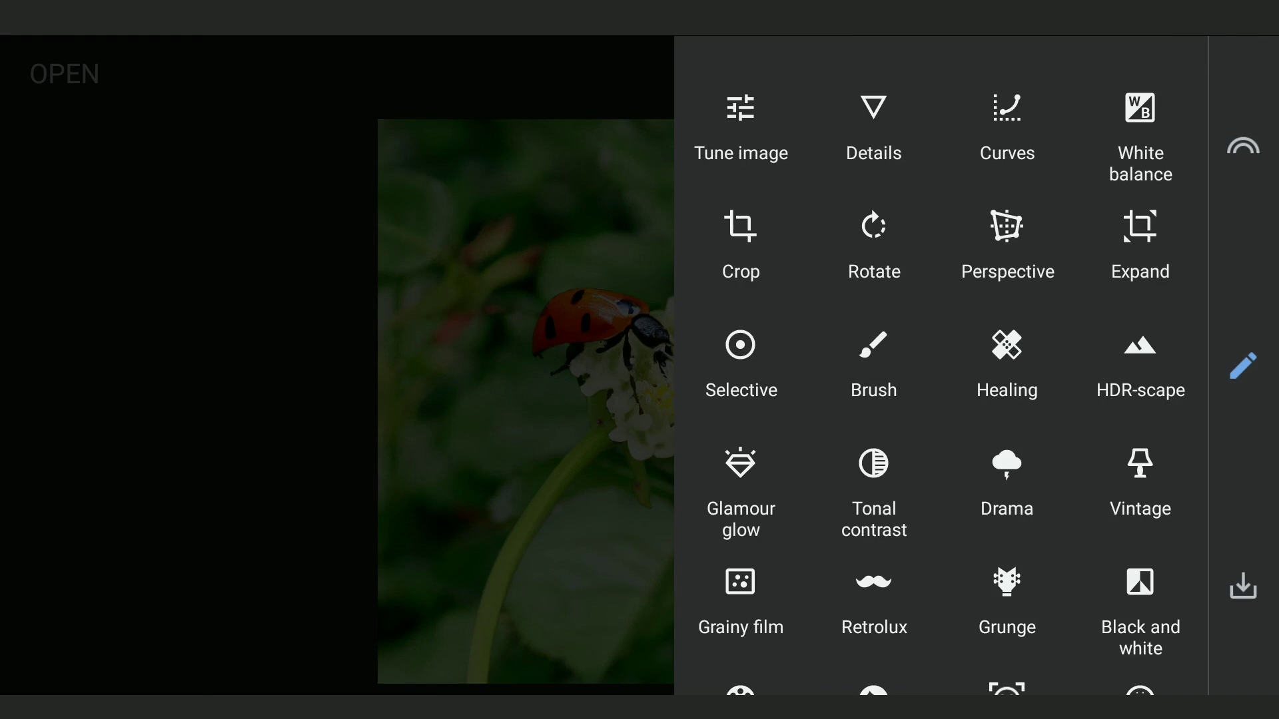
{"action": "left_click", "coordinate": [1009, 353]}
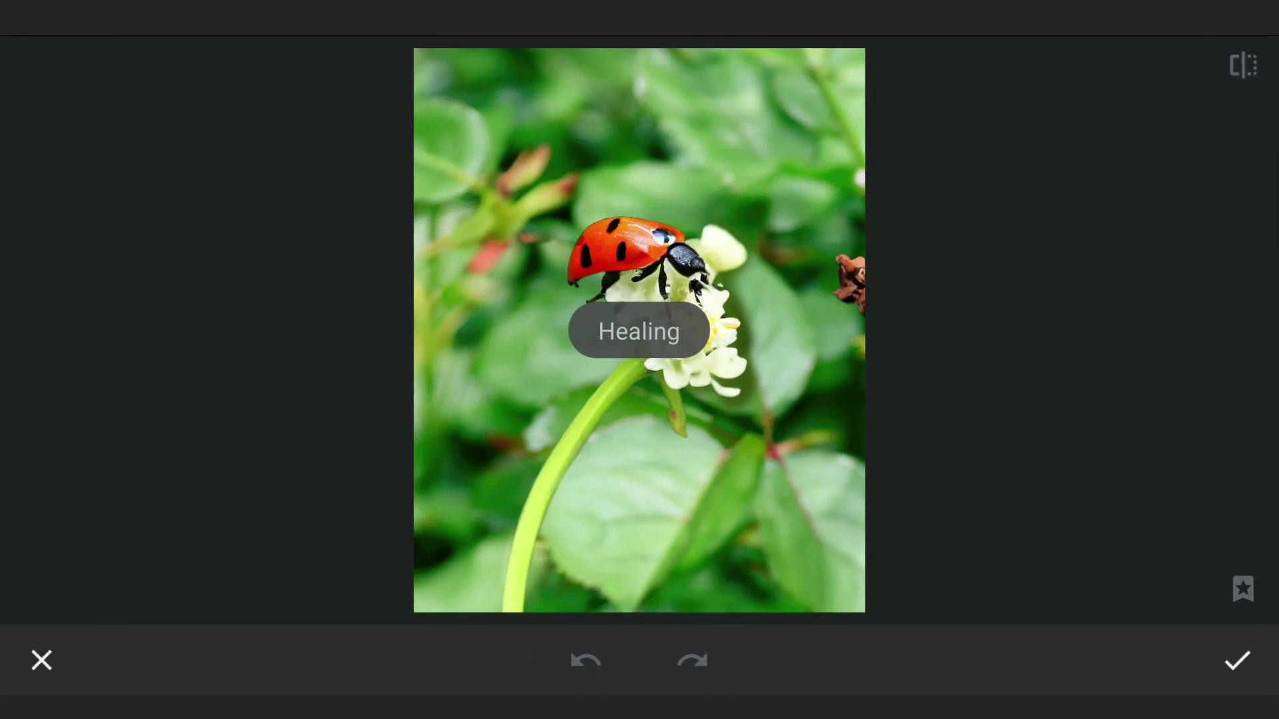
{"action": "scroll", "coordinate": [639, 333], "scroll_direction": "up", "scroll_amount": 2}
{"action": "scroll", "coordinate": [651, 368], "scroll_direction": "up", "scroll_amount": 5}
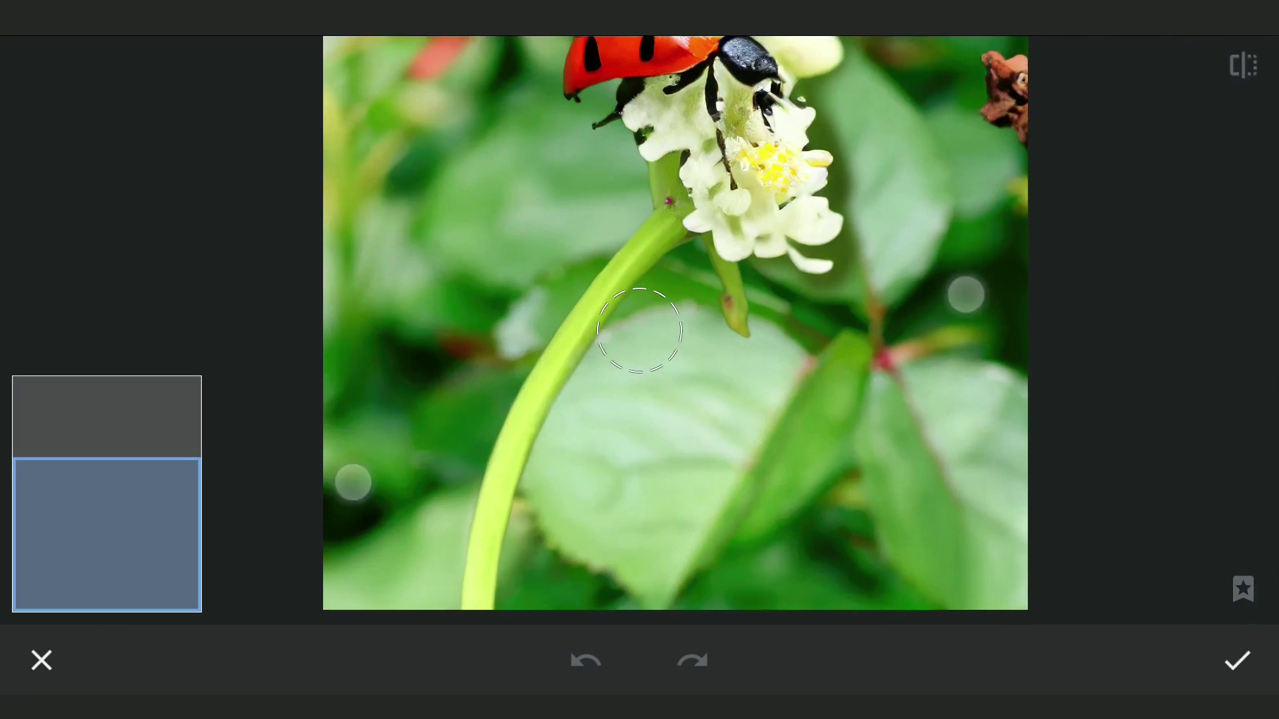
{"action": "scroll", "coordinate": [651, 368], "scroll_direction": "down", "scroll_amount": 2}
{"action": "scroll", "coordinate": [600, 413], "scroll_direction": "up", "scroll_amount": 2}
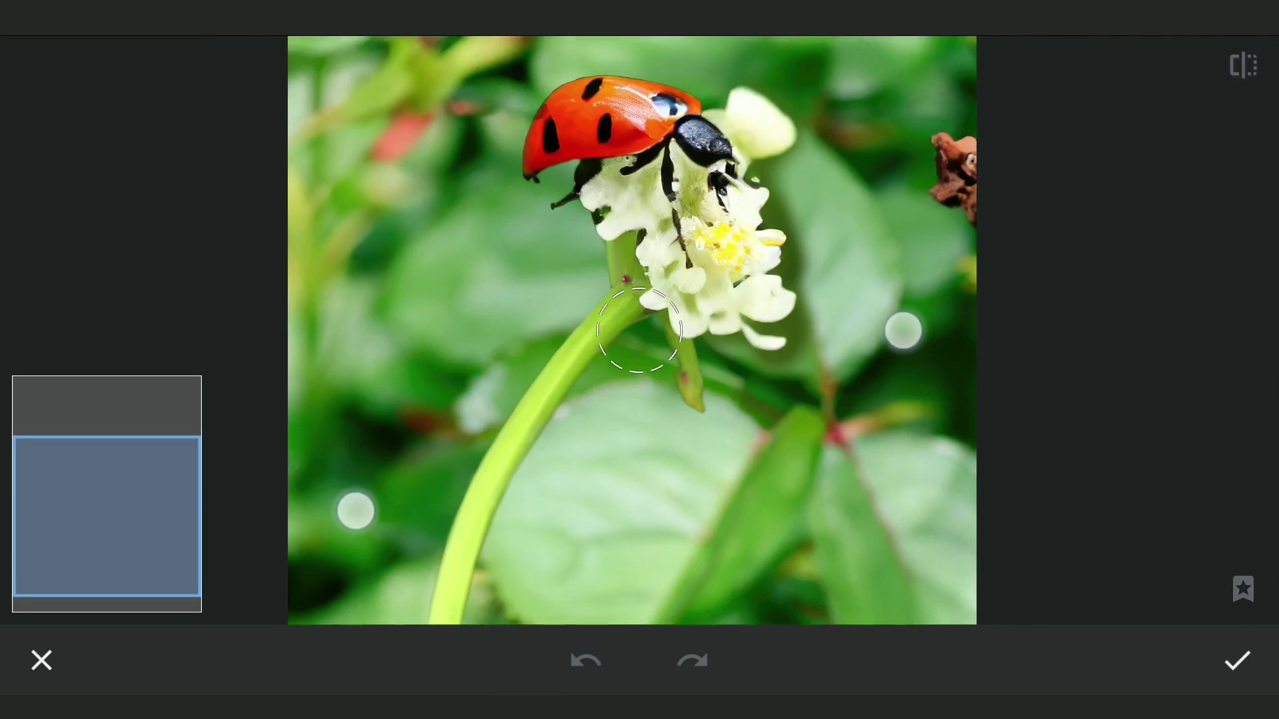
{"action": "scroll", "coordinate": [581, 456], "scroll_direction": "down", "scroll_amount": 3}
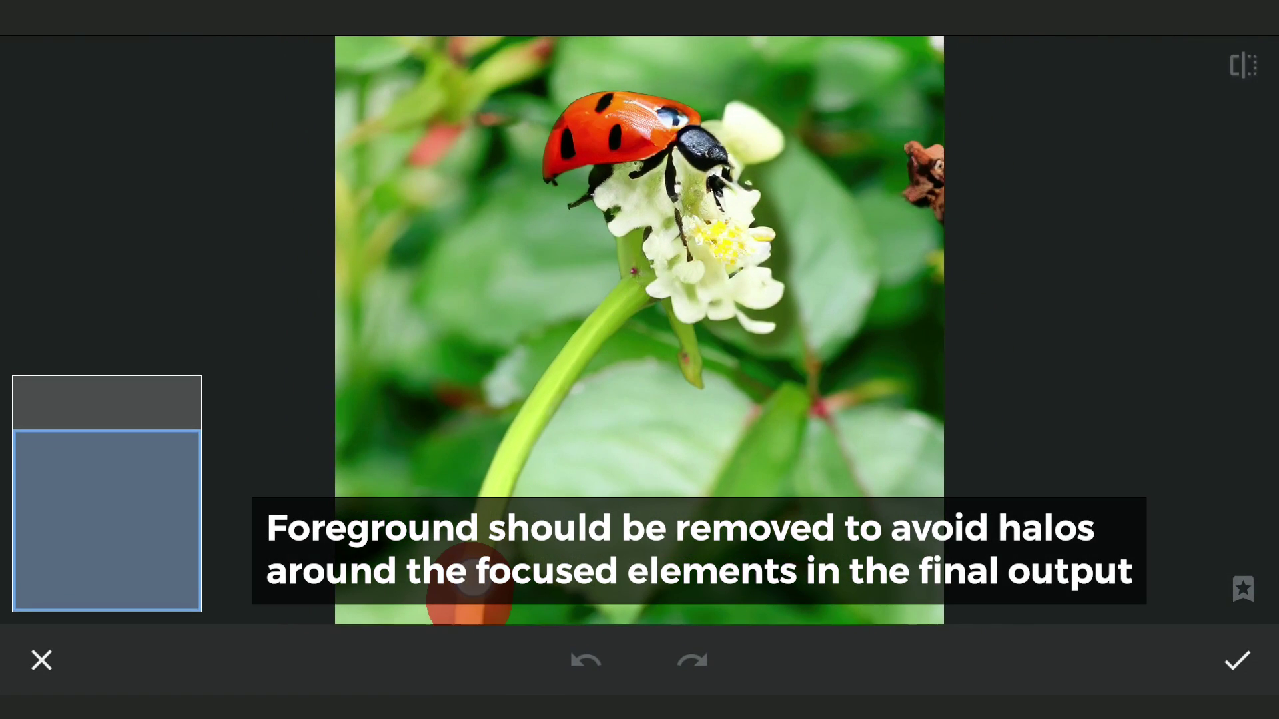
{"action": "mouse_move", "coordinate": [469, 586]}
{"action": "left_mouse_down"}
{"action": "mouse_move", "coordinate": [513, 442]}
{"action": "mouse_move", "coordinate": [731, 322]}
{"action": "mouse_move", "coordinate": [733, 138]}
{"action": "mouse_move", "coordinate": [576, 167]}
{"action": "mouse_move", "coordinate": [664, 137]}
{"action": "mouse_move", "coordinate": [718, 203]}
{"action": "left_mouse_up"}
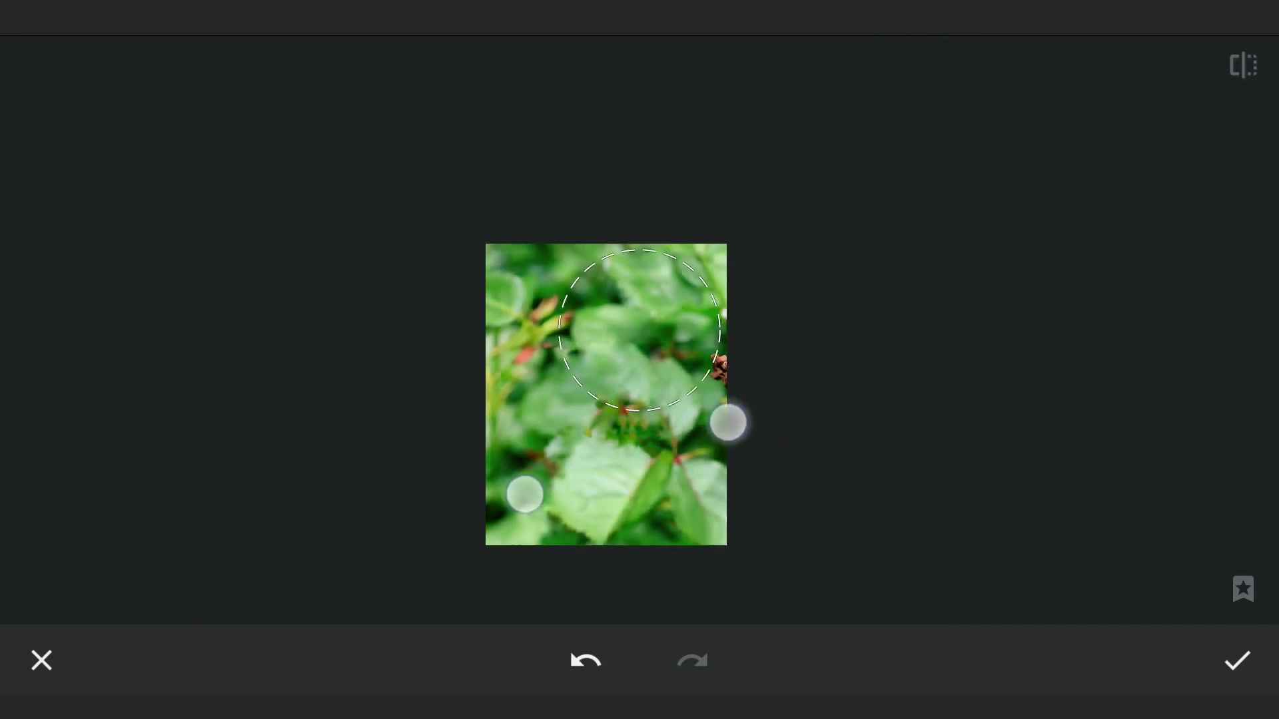
{"action": "left_click", "coordinate": [1236, 661]}
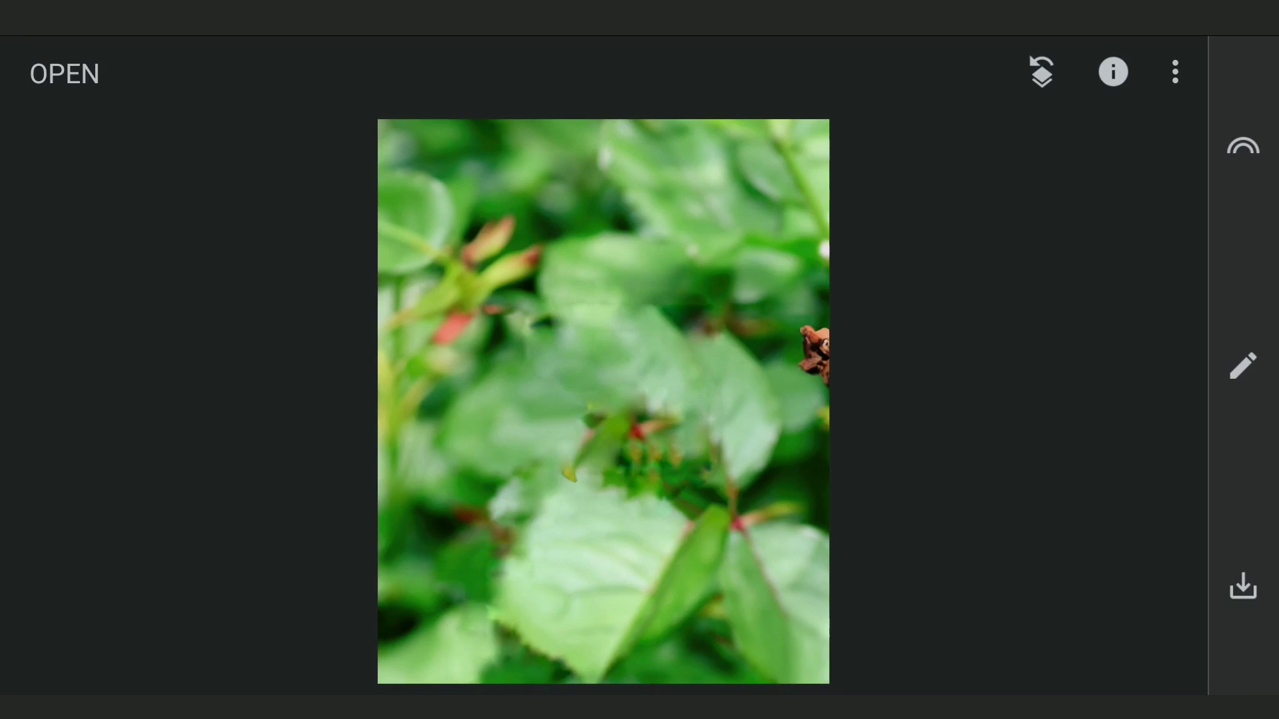
Start a linear Lens Blur with the transition reduced to 0.
{"action": "left_click", "coordinate": [1242, 366]}
{"action": "left_click_drag", "start_coordinate": [1140, 426], "coordinate": [1145, 346]}
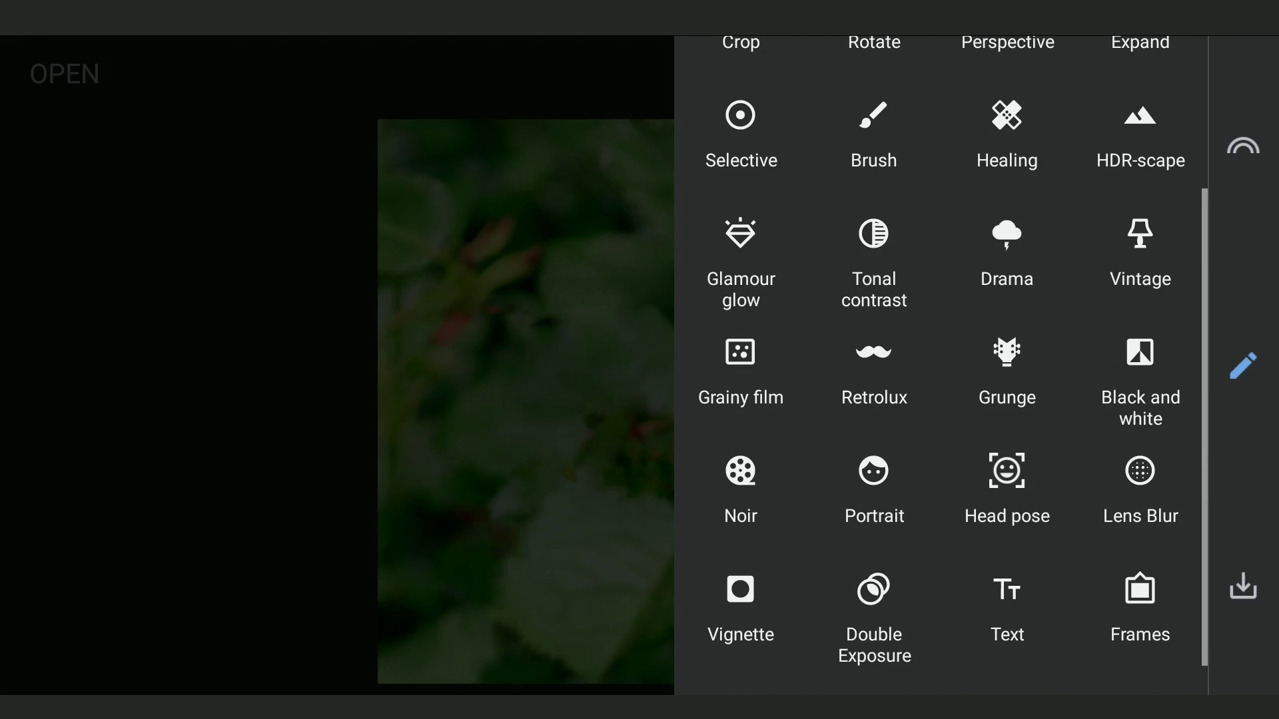
{"action": "left_click", "coordinate": [1139, 479]}
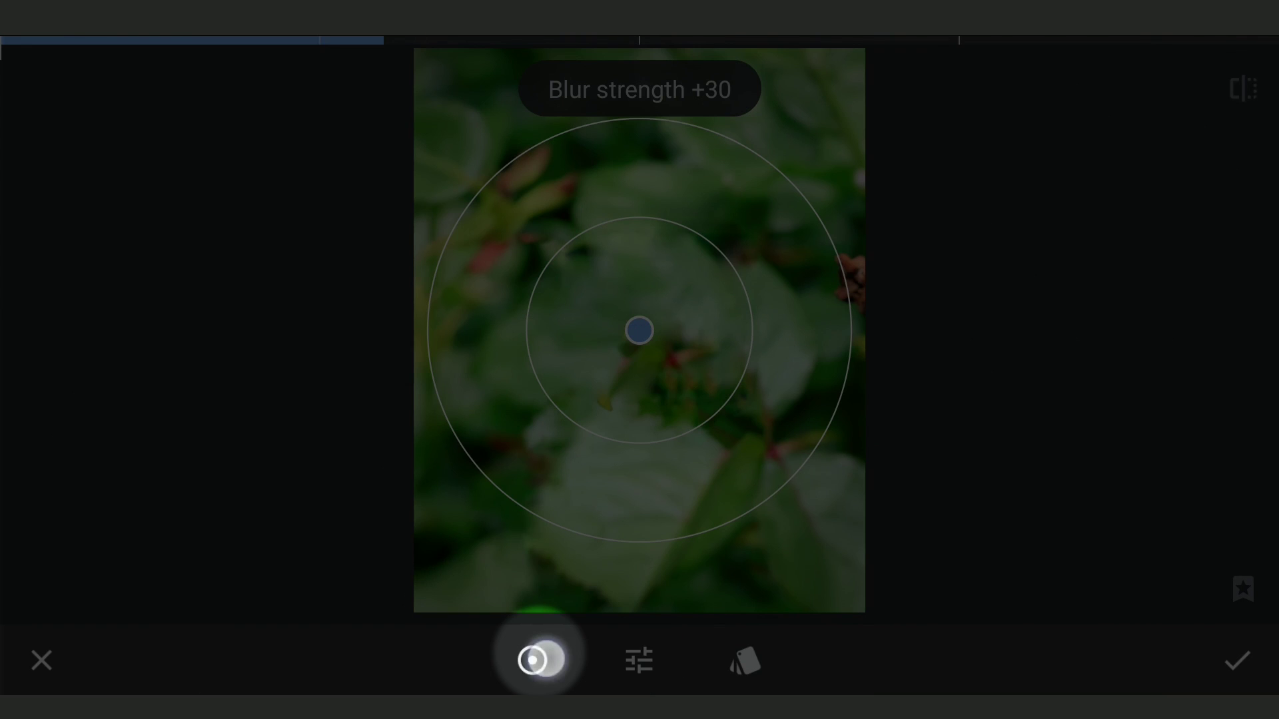
{"action": "left_click", "coordinate": [540, 659]}
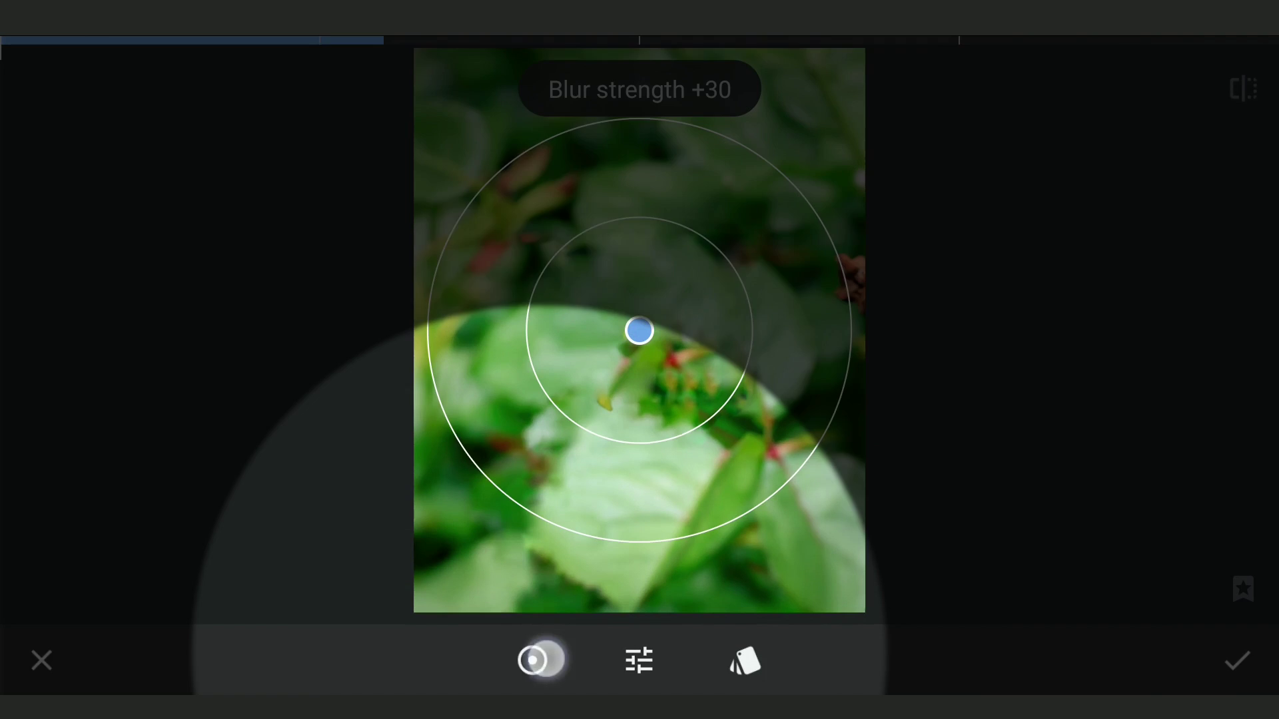
{"action": "mouse_move", "coordinate": [926, 568]}
{"action": "left_mouse_down"}
{"action": "mouse_move", "coordinate": [905, 462]}
{"action": "mouse_move", "coordinate": [696, 516]}
{"action": "mouse_move", "coordinate": [228, 573]}
{"action": "left_mouse_up"}
{"action": "mouse_move", "coordinate": [797, 214]}
{"action": "left_mouse_down"}
{"action": "mouse_move", "coordinate": [744, 299]}
{"action": "mouse_move", "coordinate": [899, 374]}
{"action": "left_mouse_up"}
Tilt the blur band toward the bottom-left and raise blur strength to +100.
{"action": "left_click_drag", "start_coordinate": [637, 311], "coordinate": [331, 661]}
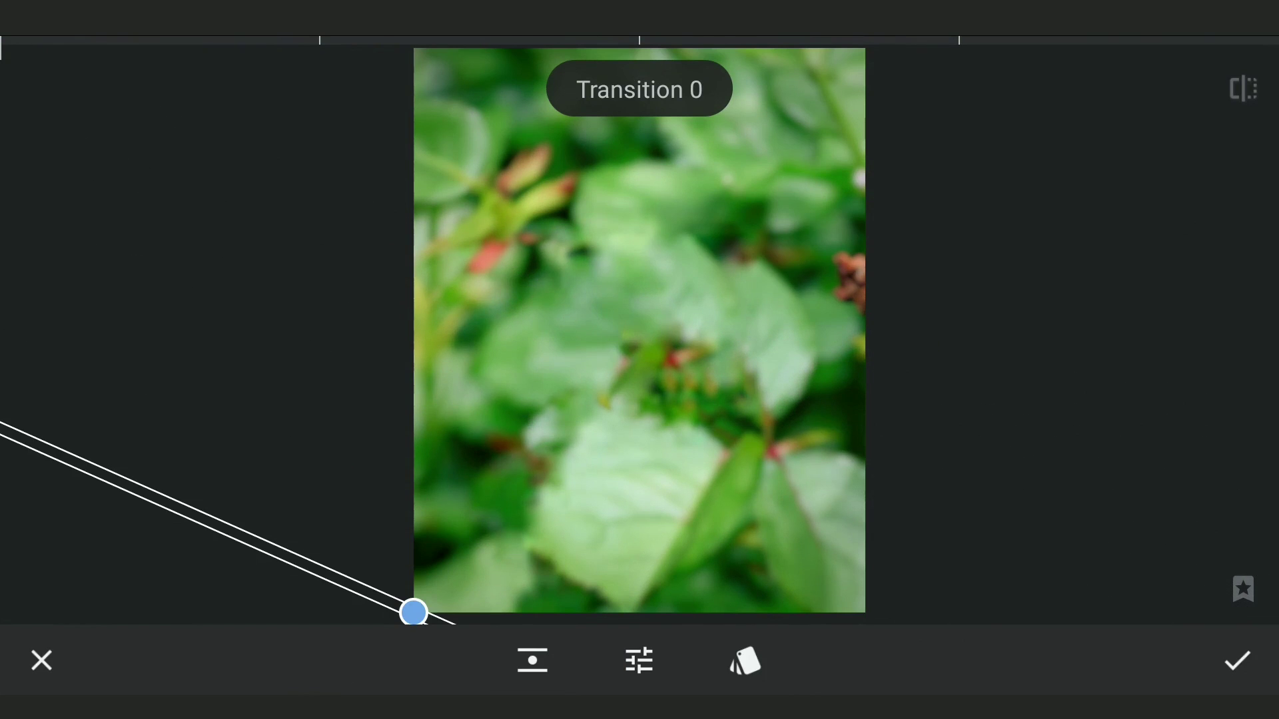
{"action": "left_click_drag", "start_coordinate": [822, 374], "coordinate": [823, 513]}
{"action": "left_click_drag", "start_coordinate": [668, 470], "coordinate": [1142, 479]}
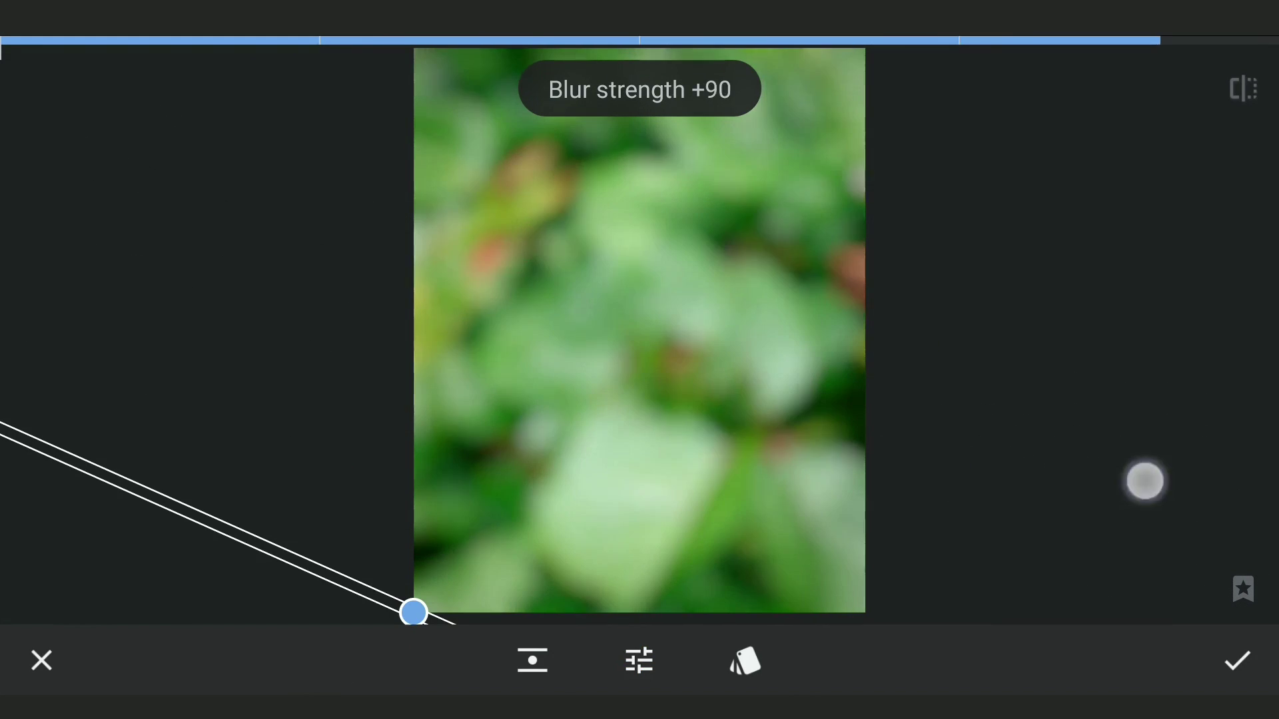
{"action": "left_click_drag", "start_coordinate": [722, 465], "coordinate": [981, 461]}
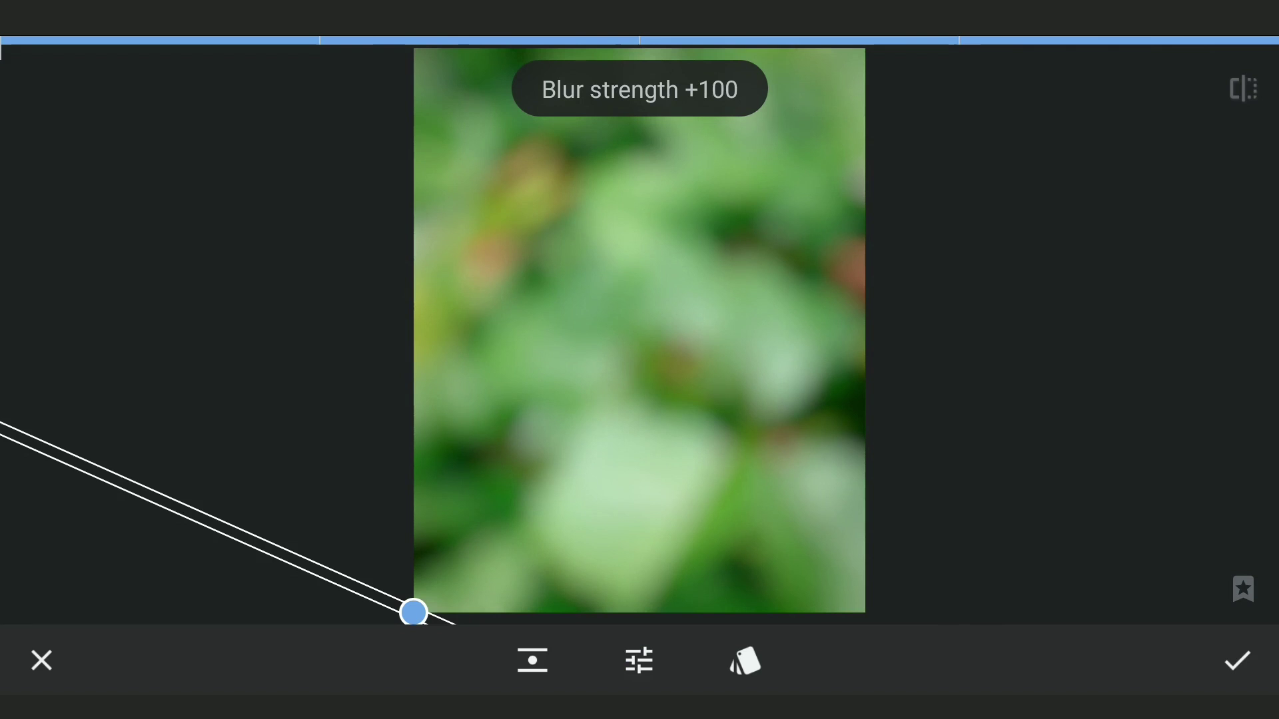
Keep the full-strength blur and start a second linear Lens Blur.
{"action": "left_click", "coordinate": [1236, 660]}
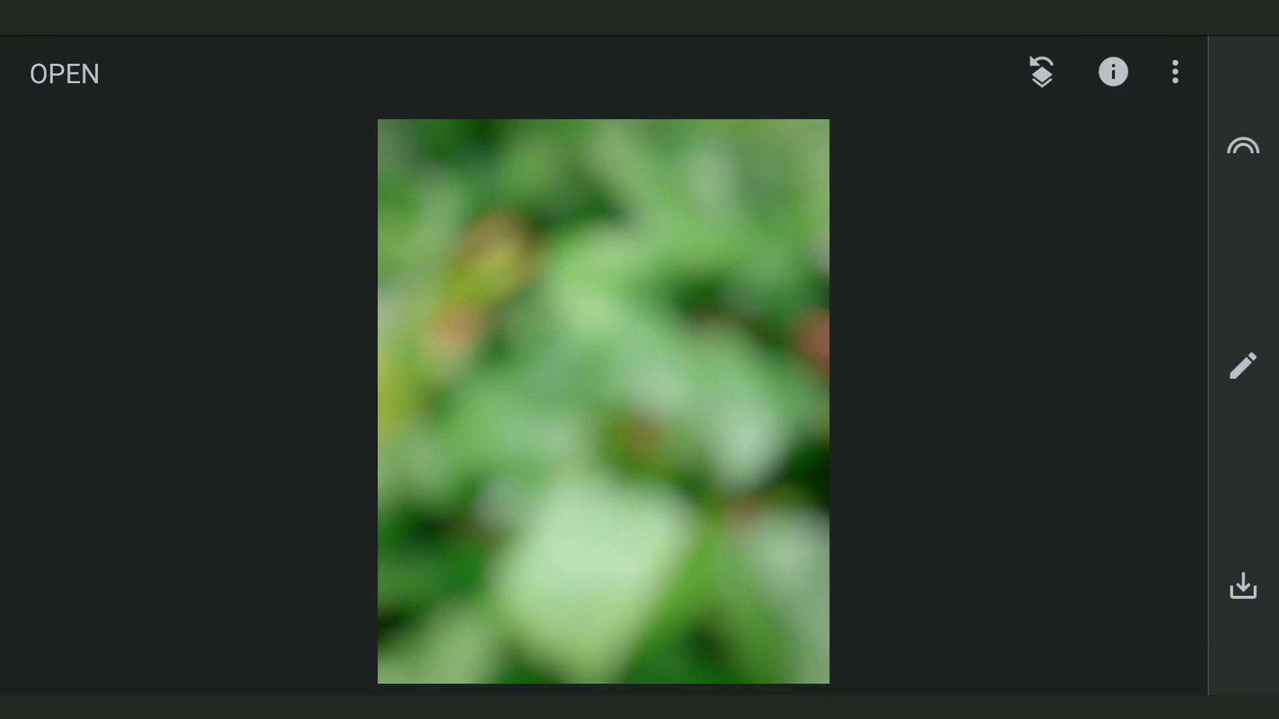
{"action": "left_click", "coordinate": [1244, 370]}
{"action": "left_click", "coordinate": [1147, 476]}
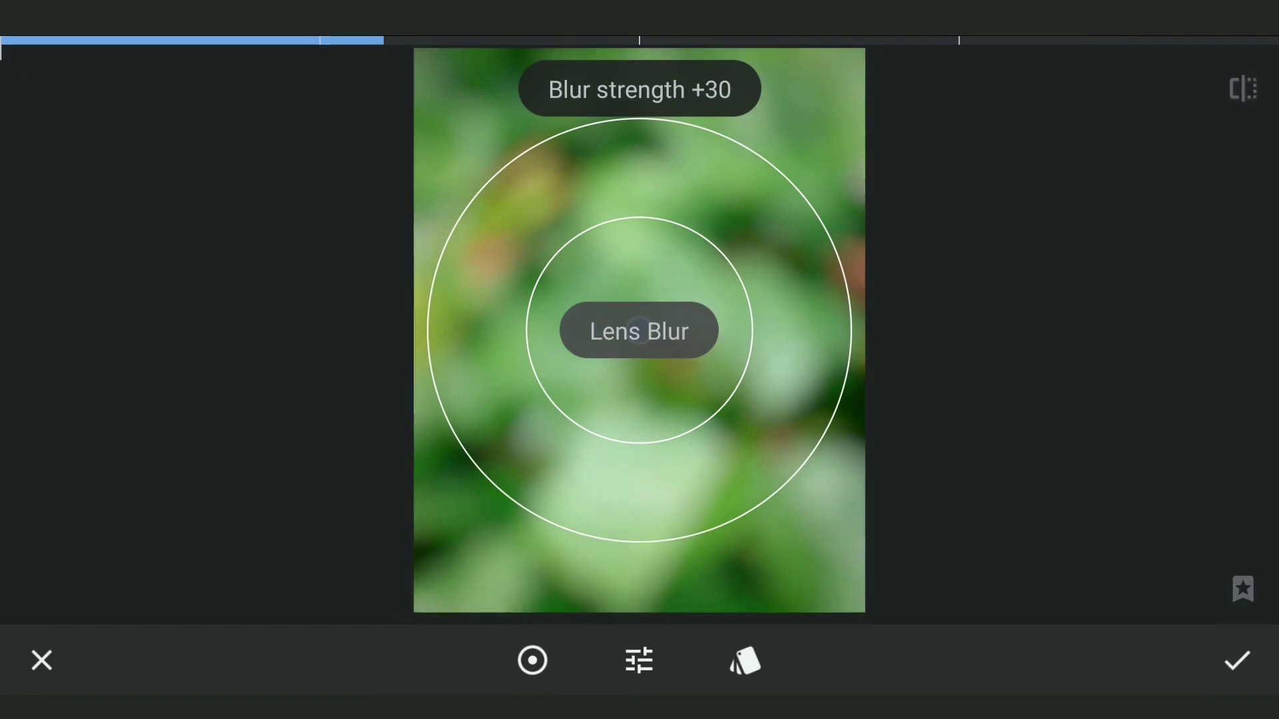
{"action": "left_click", "coordinate": [532, 661]}
Rotate the blur band diagonally and raise blur strength to about +83.
{"action": "mouse_move", "coordinate": [915, 453]}
{"action": "left_mouse_down"}
{"action": "mouse_move", "coordinate": [915, 496]}
{"action": "mouse_move", "coordinate": [373, 560]}
{"action": "left_mouse_up"}
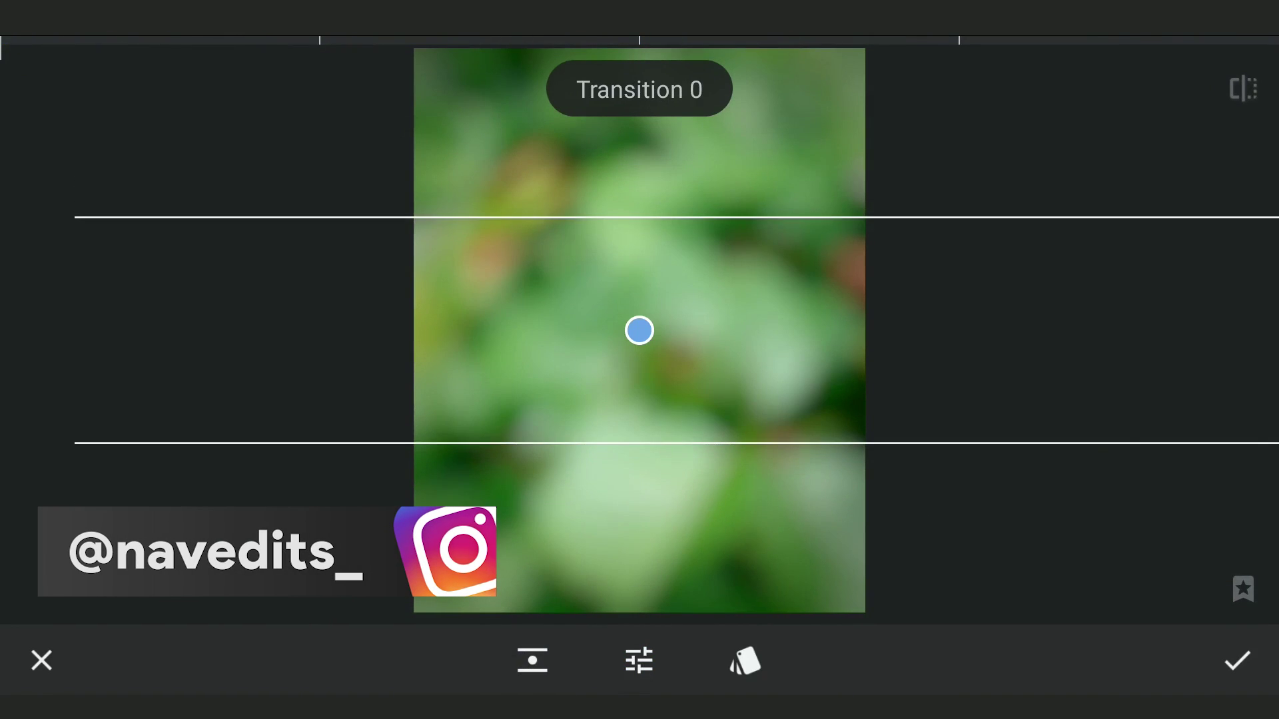
{"action": "mouse_move", "coordinate": [714, 528]}
{"action": "left_mouse_down"}
{"action": "mouse_move", "coordinate": [627, 365]}
{"action": "mouse_move", "coordinate": [344, 672]}
{"action": "left_mouse_up"}
{"action": "left_click_drag", "start_coordinate": [948, 384], "coordinate": [944, 562]}
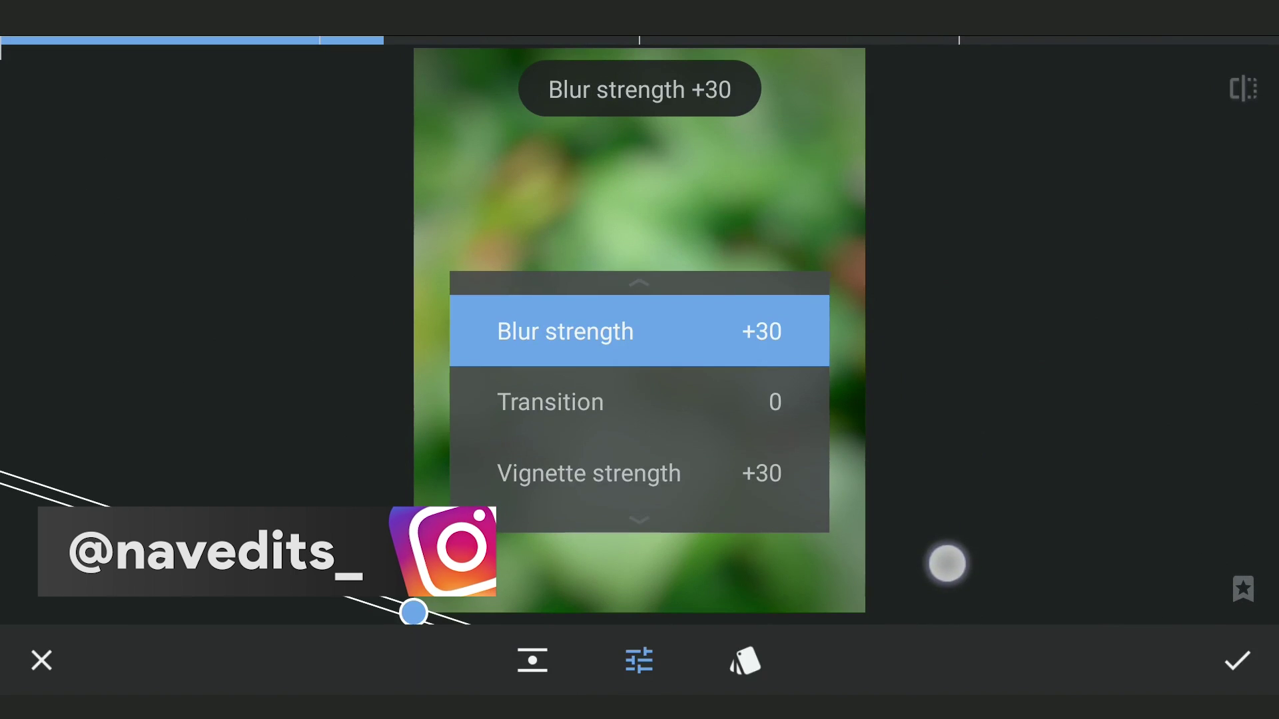
{"action": "left_click_drag", "start_coordinate": [748, 500], "coordinate": [1202, 498]}
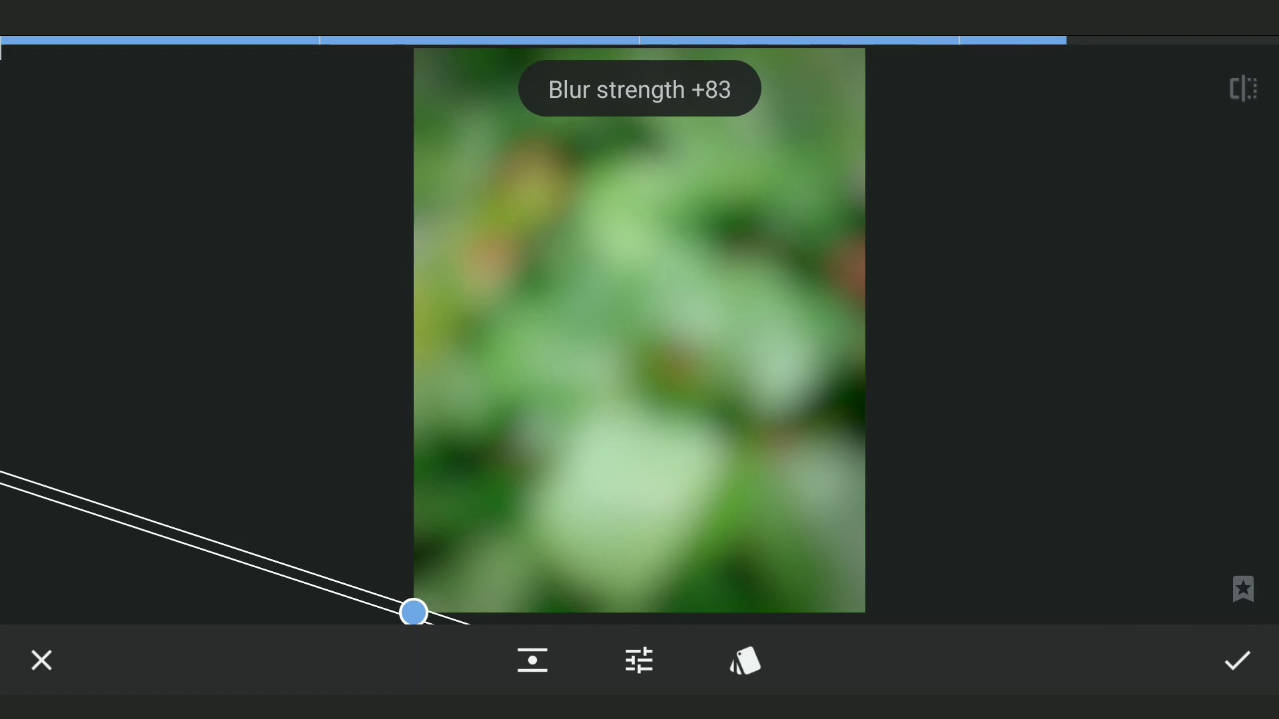
Keep the second blur and pull the RGB curve down to darken the background.
{"action": "left_click", "coordinate": [1237, 661]}
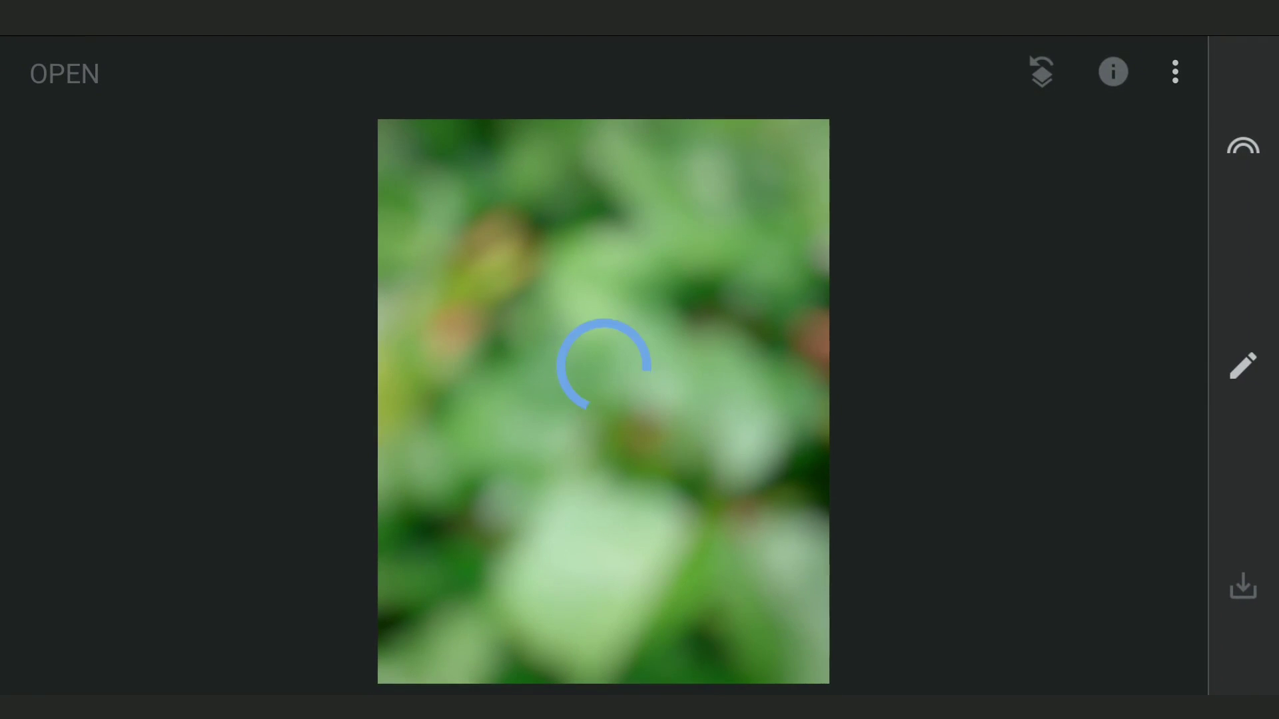
{"action": "left_click", "coordinate": [1243, 365]}
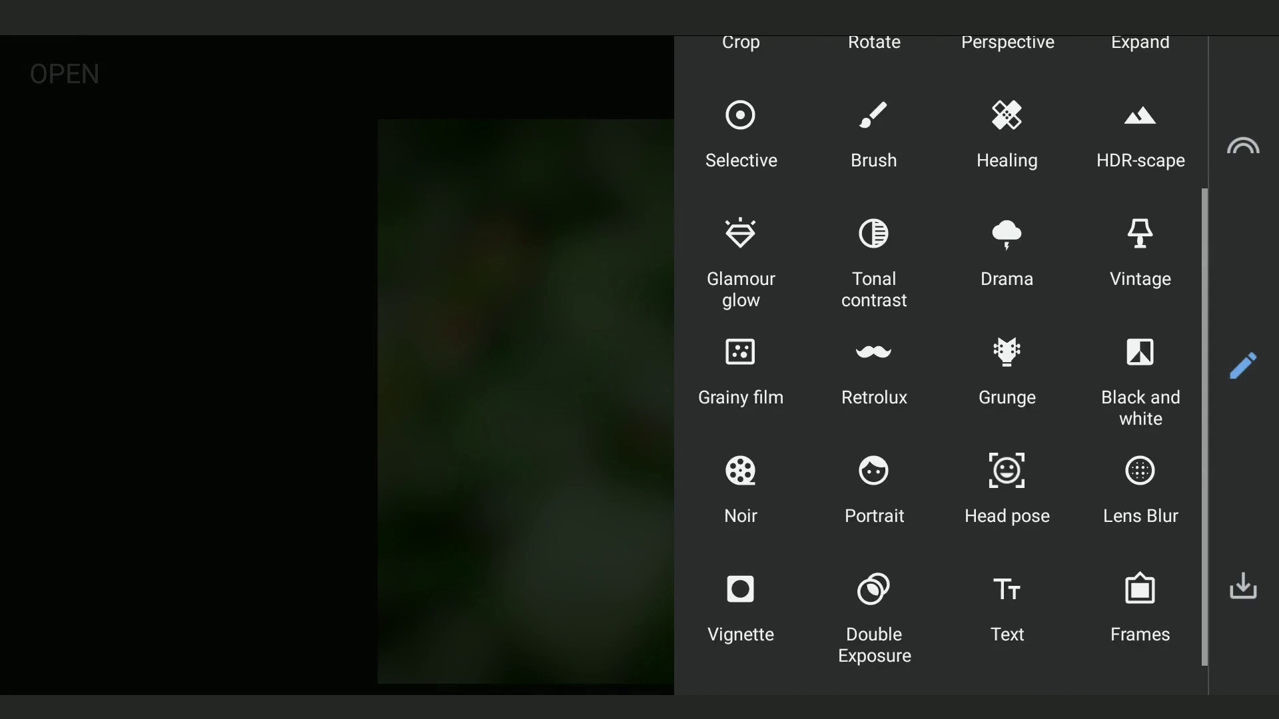
{"action": "left_click_drag", "start_coordinate": [1079, 423], "coordinate": [1075, 540]}
{"action": "left_click", "coordinate": [1006, 130]}
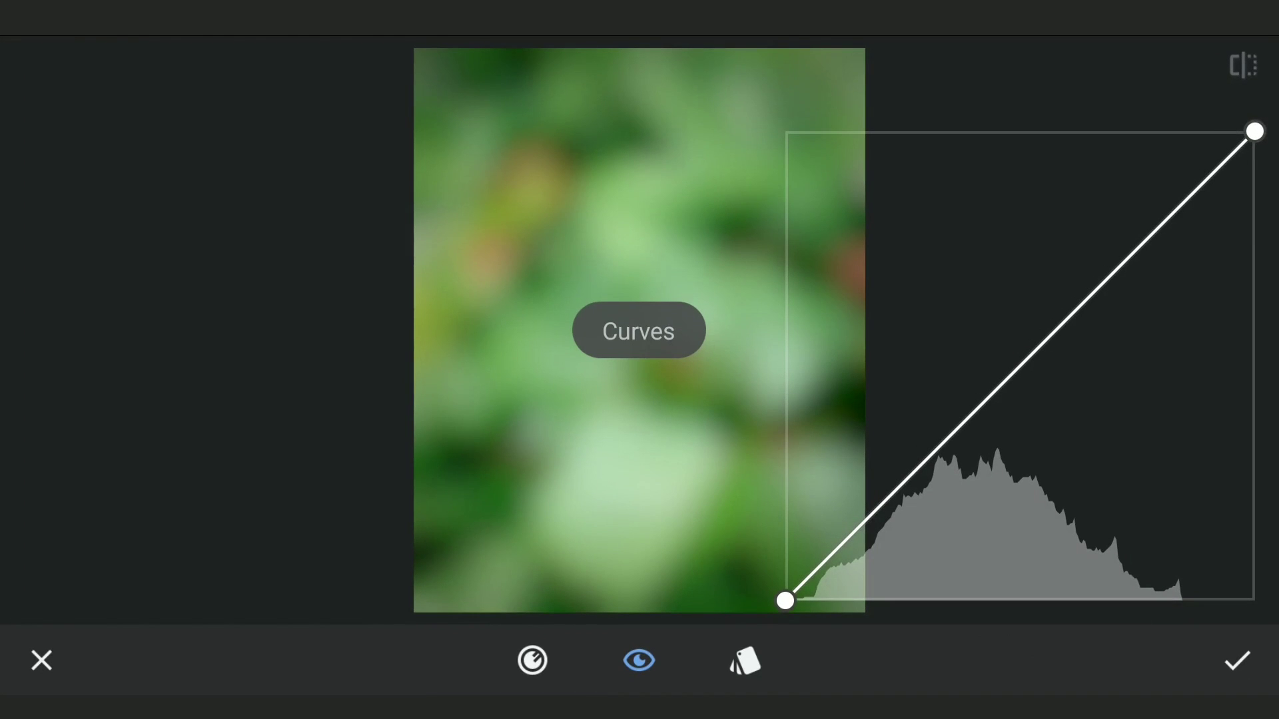
{"action": "left_click_drag", "start_coordinate": [1048, 338], "coordinate": [1049, 419]}
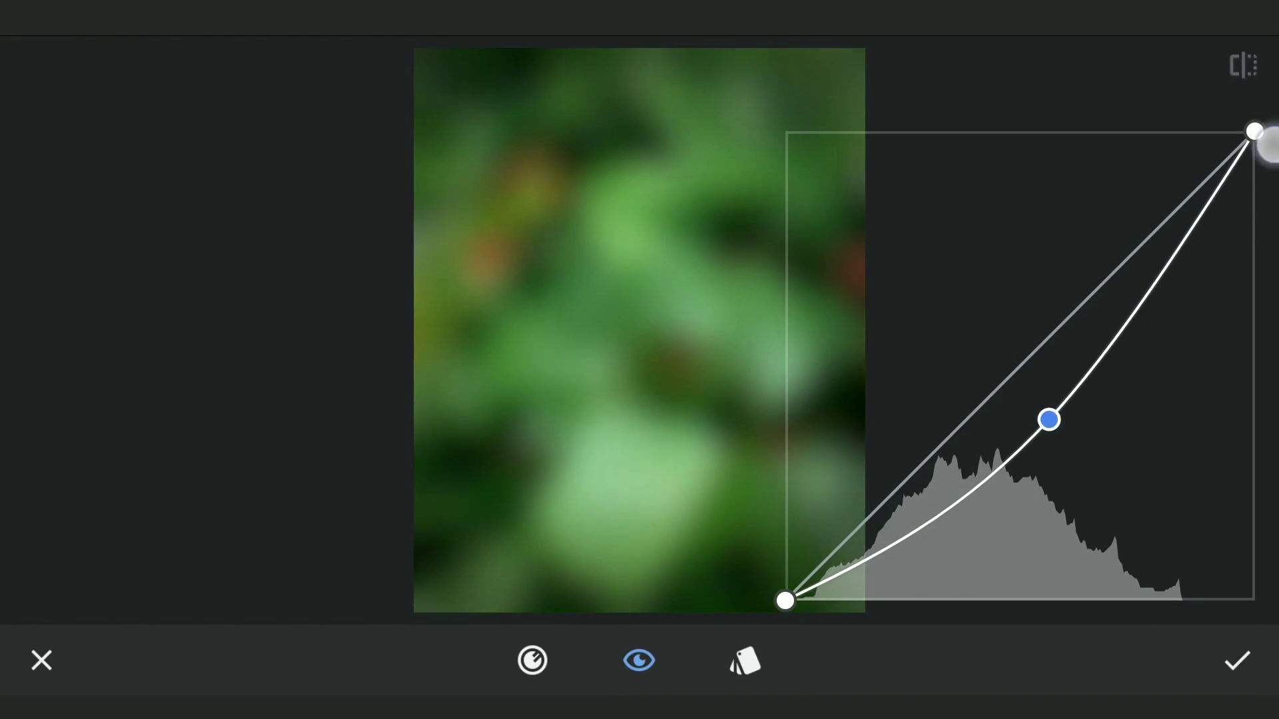
{"action": "mouse_move", "coordinate": [1254, 131]}
{"action": "left_mouse_down"}
{"action": "mouse_move", "coordinate": [1266, 235]}
{"action": "mouse_move", "coordinate": [1254, 259]}
{"action": "left_mouse_up"}
{"action": "mouse_move", "coordinate": [1048, 419]}
{"action": "left_mouse_down"}
{"action": "mouse_move", "coordinate": [1076, 433]}
{"action": "mouse_move", "coordinate": [1070, 420]}
{"action": "left_mouse_up"}
{"action": "left_click", "coordinate": [1252, 257]}
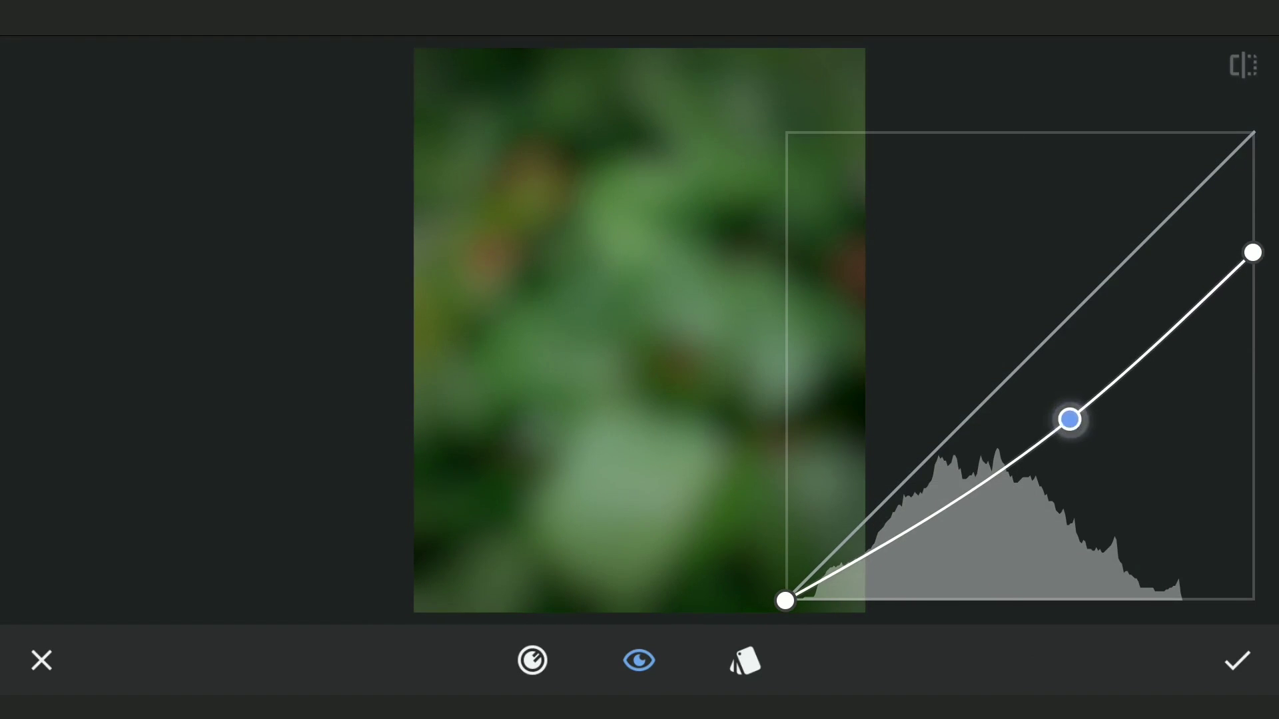
Raise the Green channel curve to boost the greens and apply Curves.
{"action": "left_click", "coordinate": [532, 660]}
{"action": "left_click", "coordinate": [271, 564]}
{"action": "left_click_drag", "start_coordinate": [1016, 365], "coordinate": [1007, 351]}
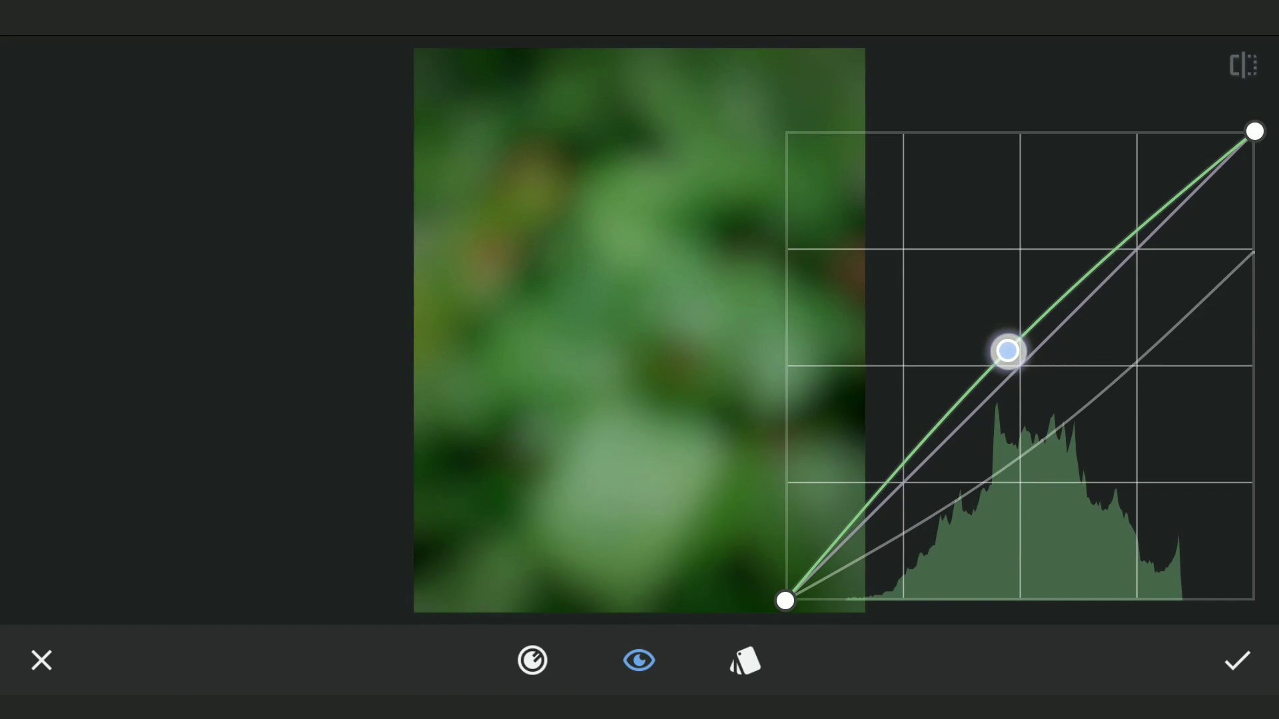
{"action": "left_click", "coordinate": [1237, 660]}
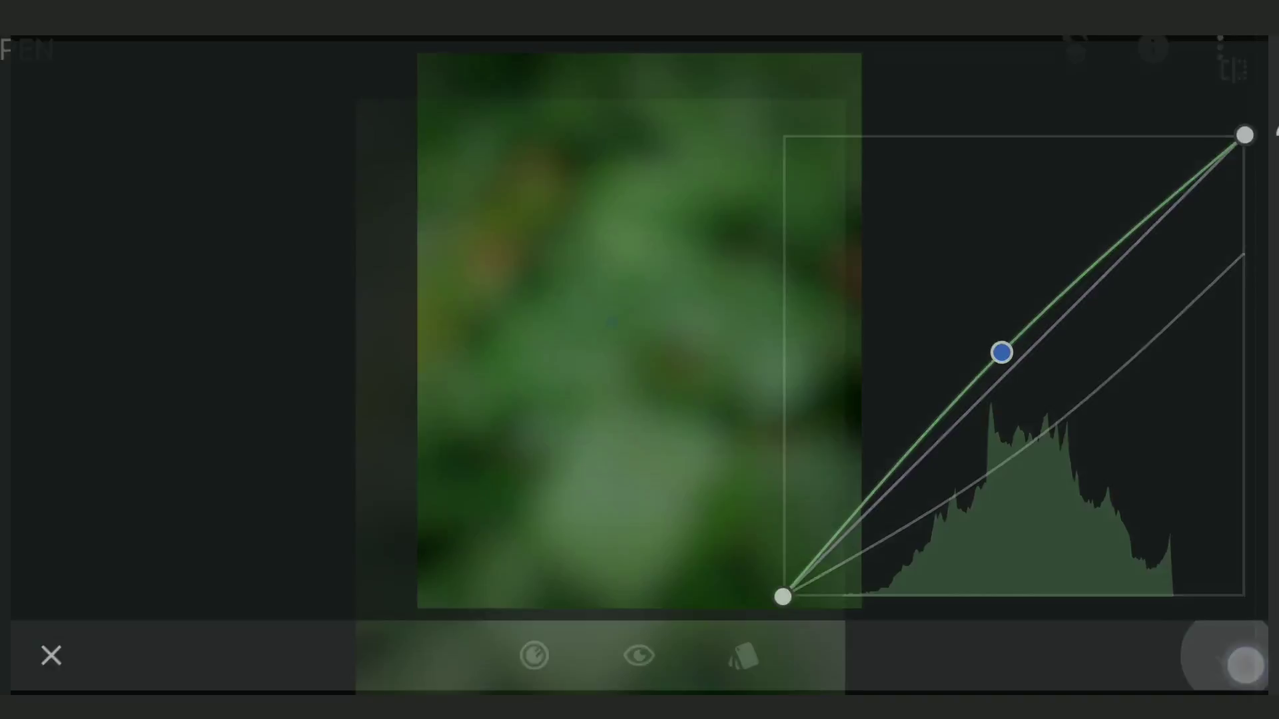
Overlay the saved ladybug photo with Double Exposure at full opacity and apply it.
{"action": "left_click", "coordinate": [1243, 365]}
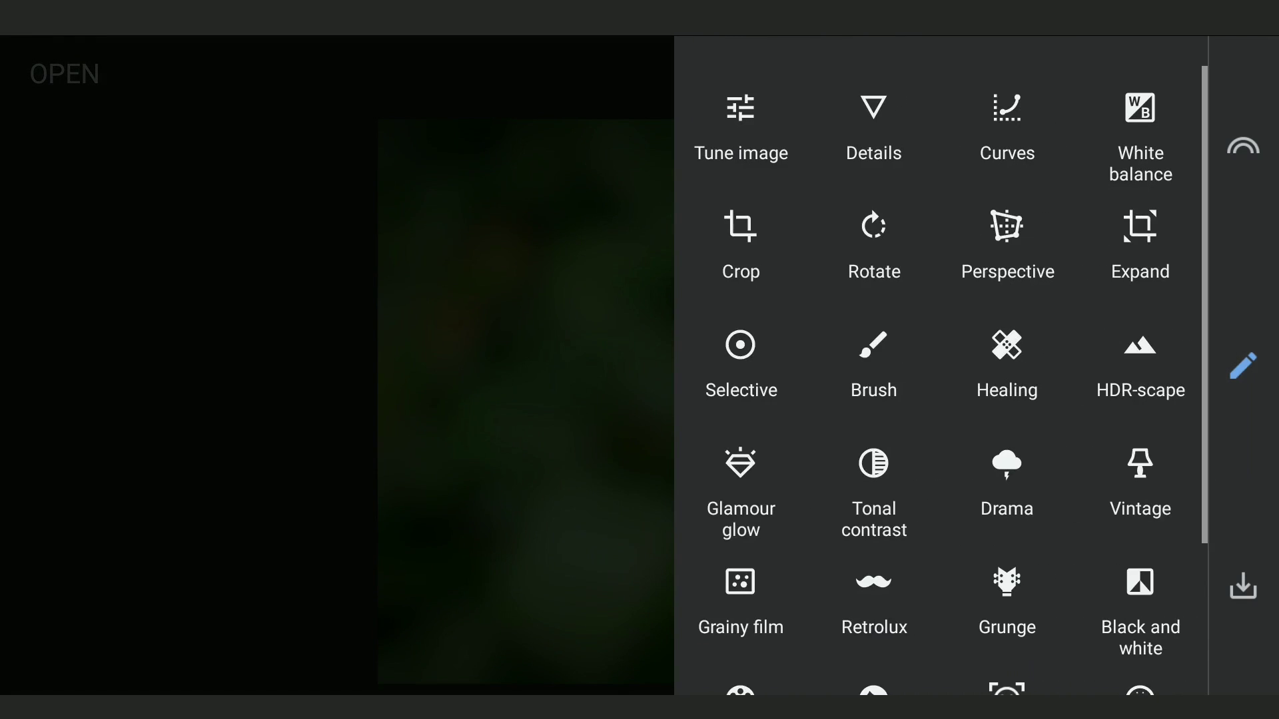
{"action": "left_click_drag", "start_coordinate": [1119, 473], "coordinate": [1118, 311]}
{"action": "left_click", "coordinate": [874, 612]}
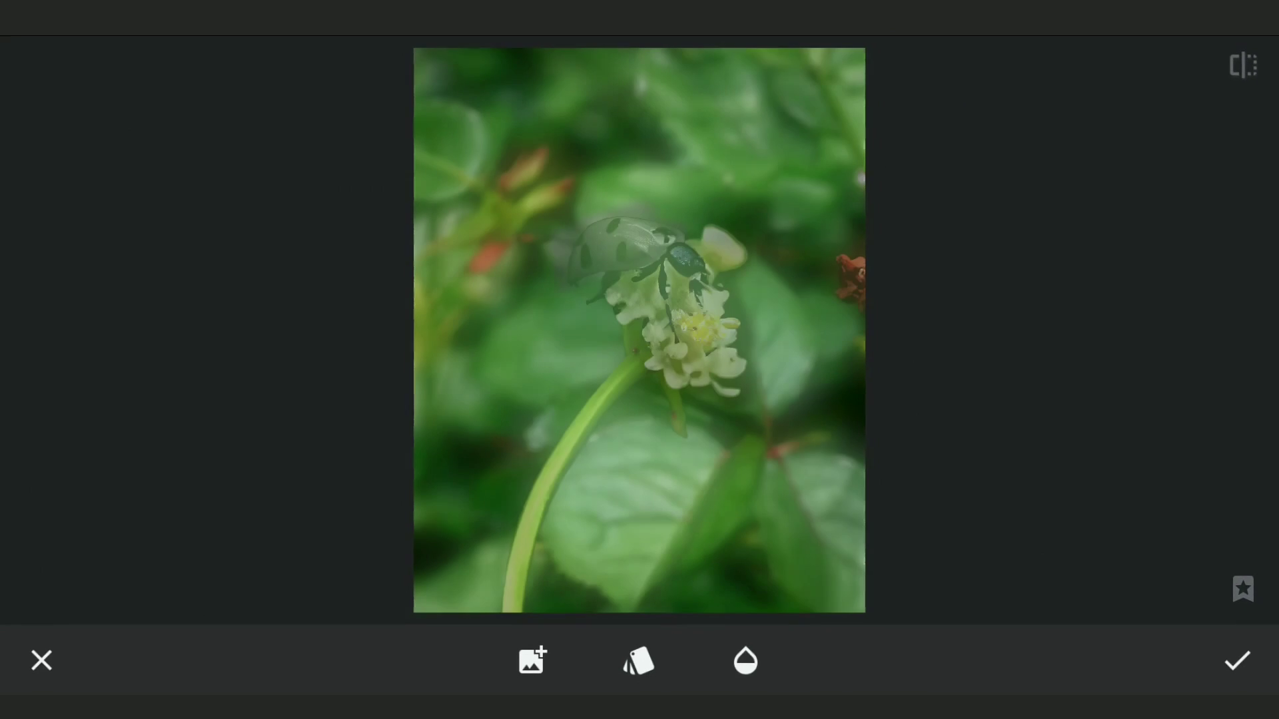
{"action": "left_click", "coordinate": [745, 659]}
{"action": "left_click_drag", "start_coordinate": [634, 588], "coordinate": [1044, 609]}
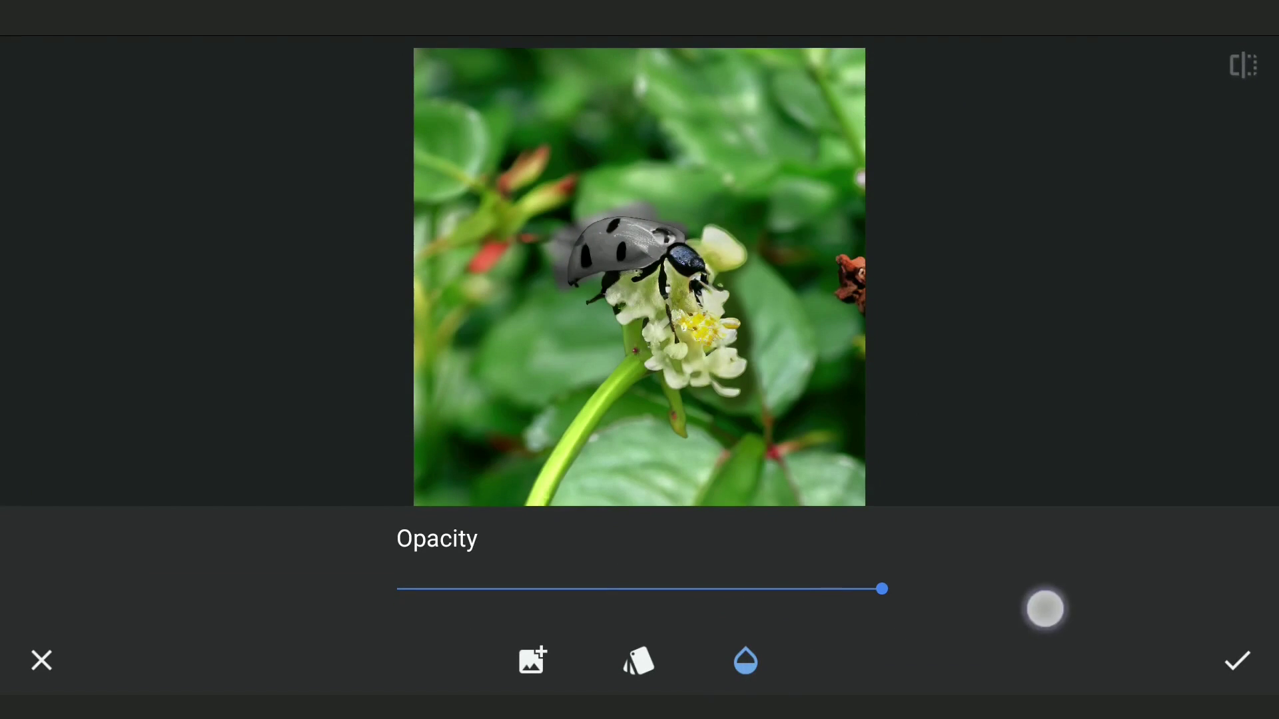
{"action": "left_click", "coordinate": [1237, 660]}
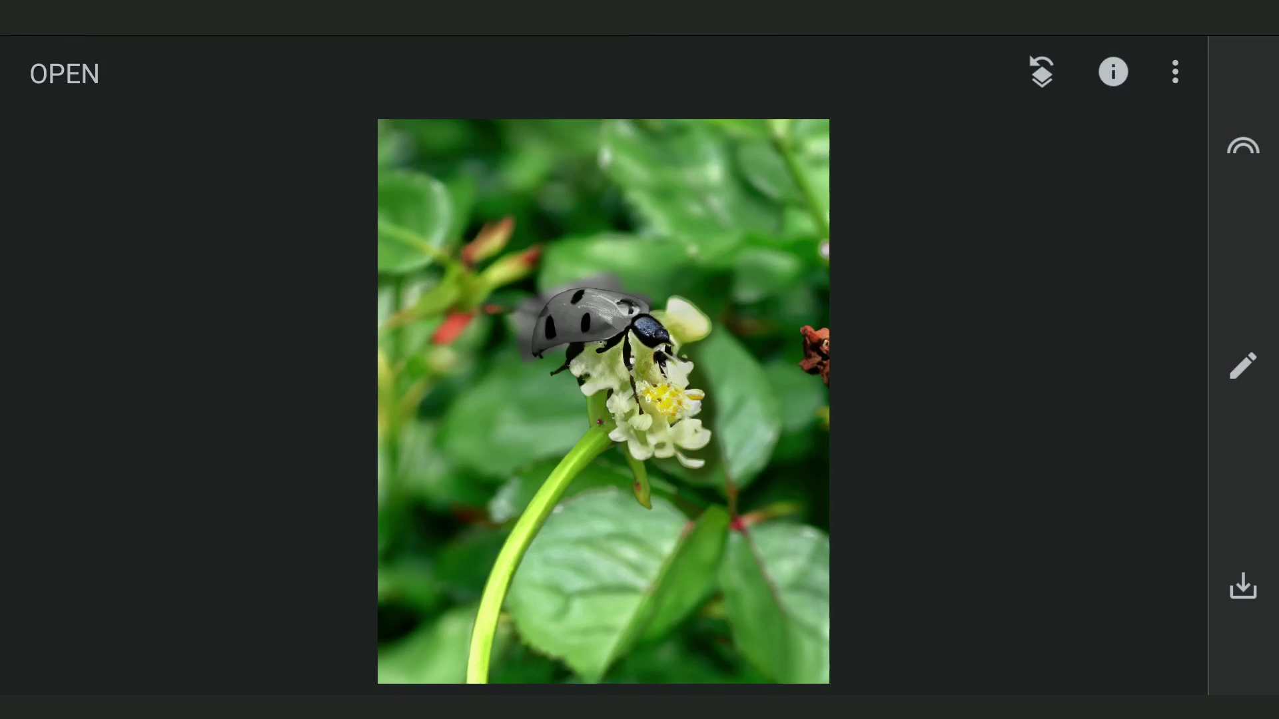
{"action": "left_click", "coordinate": [1041, 72]}
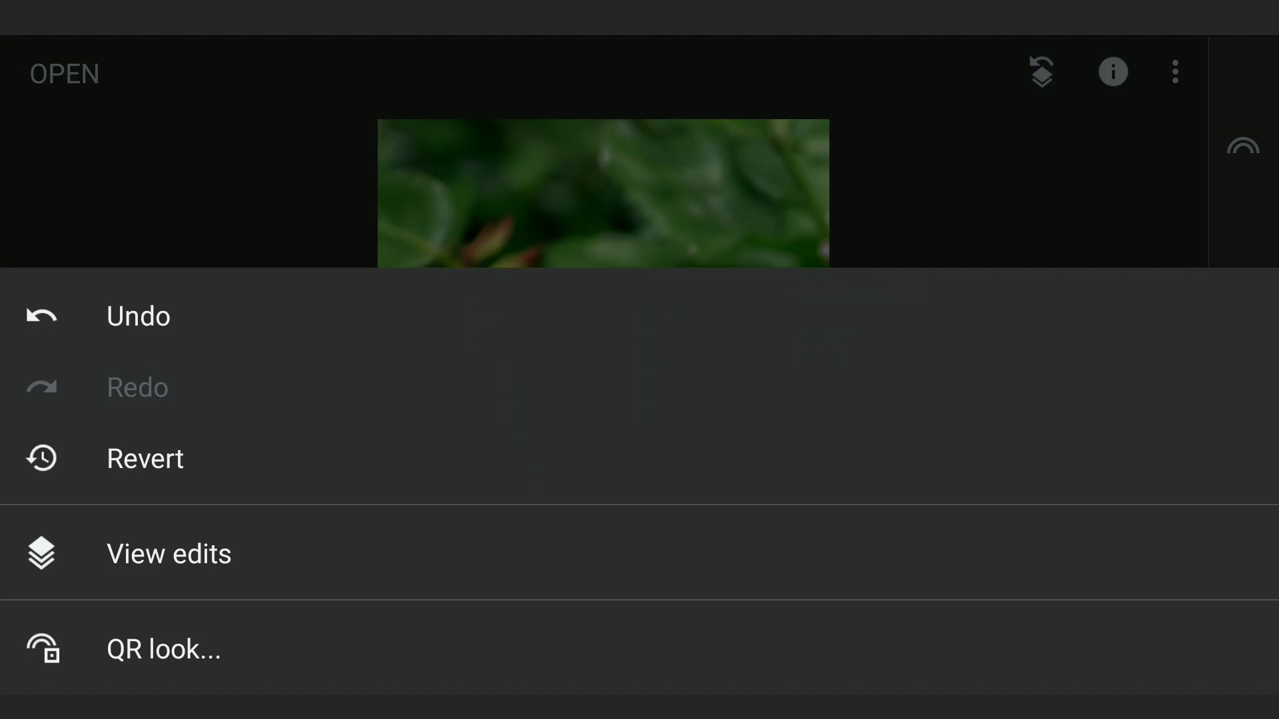
Open the Double Exposure mask brush from the edit stack and paint the flower and stem sharp.
{"action": "left_click", "coordinate": [188, 558]}
{"action": "left_click", "coordinate": [1209, 287]}
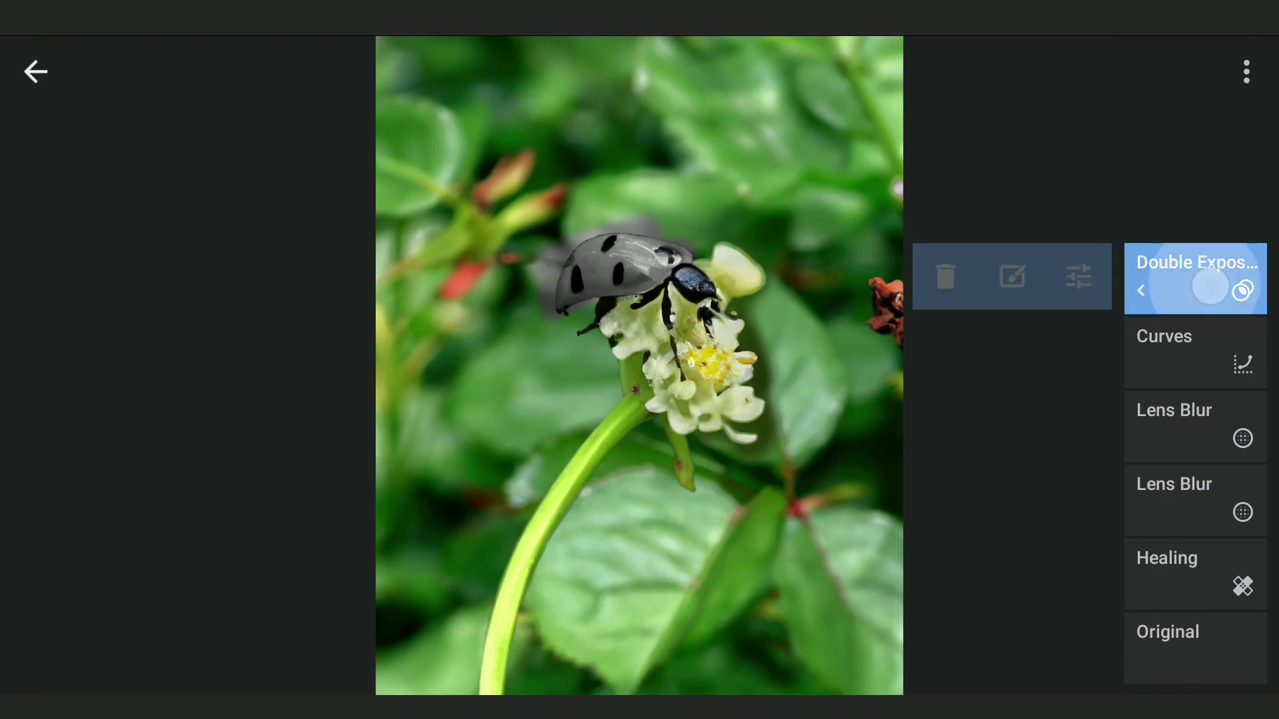
{"action": "left_click", "coordinate": [1011, 279]}
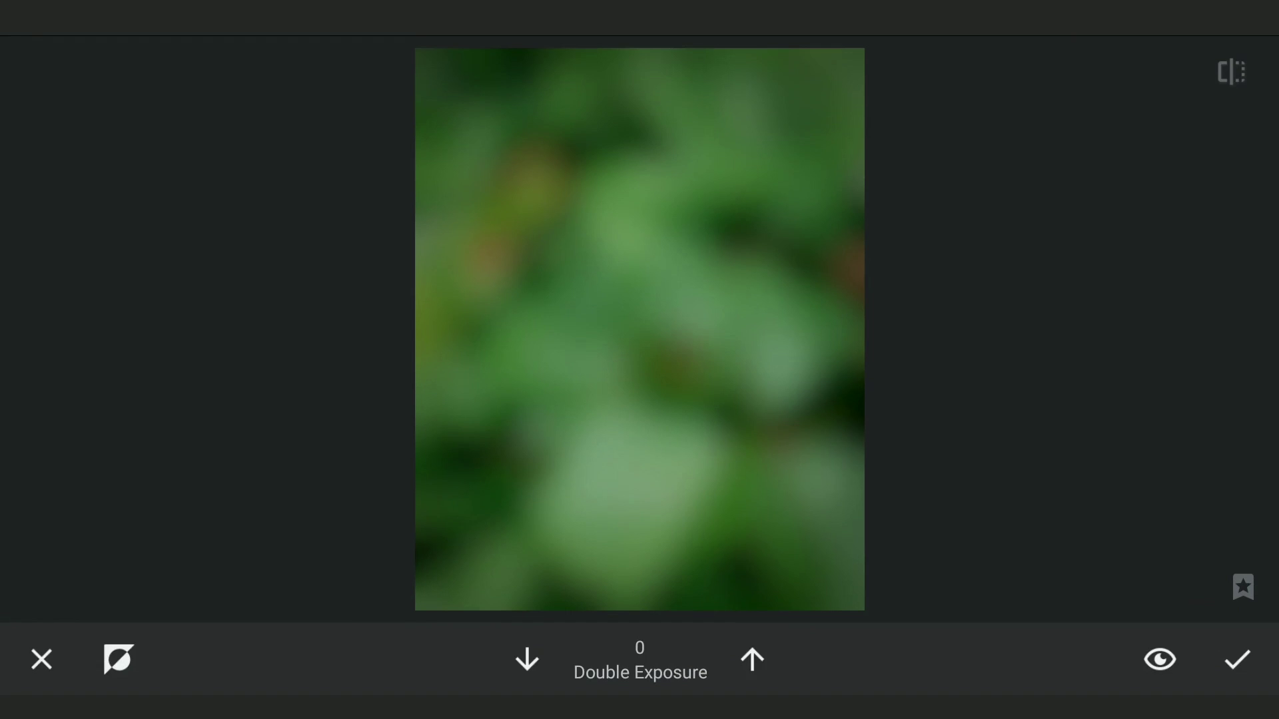
{"action": "left_click_drag", "start_coordinate": [698, 330], "coordinate": [533, 571]}
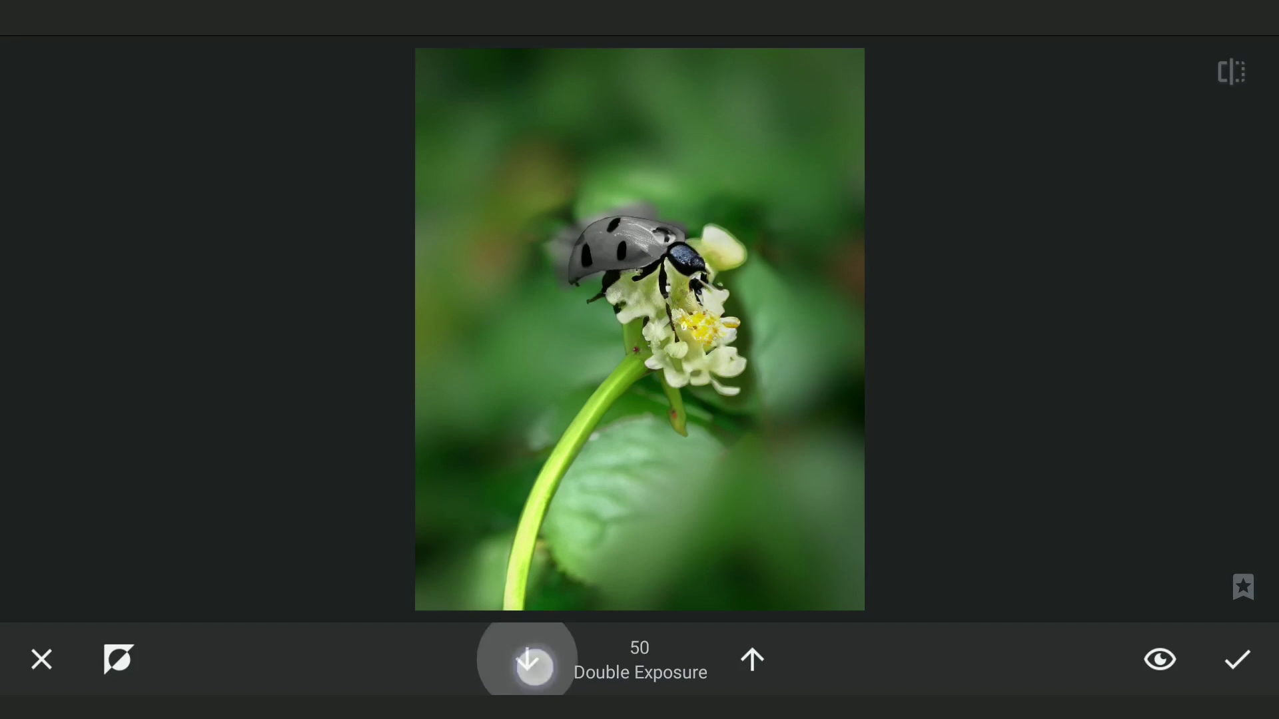
Zoom in to maximum and paint the mask along the ladybug's shell edge.
{"action": "scroll", "coordinate": [719, 314], "scroll_direction": "up", "scroll_amount": 3}
{"action": "scroll", "coordinate": [719, 400], "scroll_direction": "up", "scroll_amount": 3}
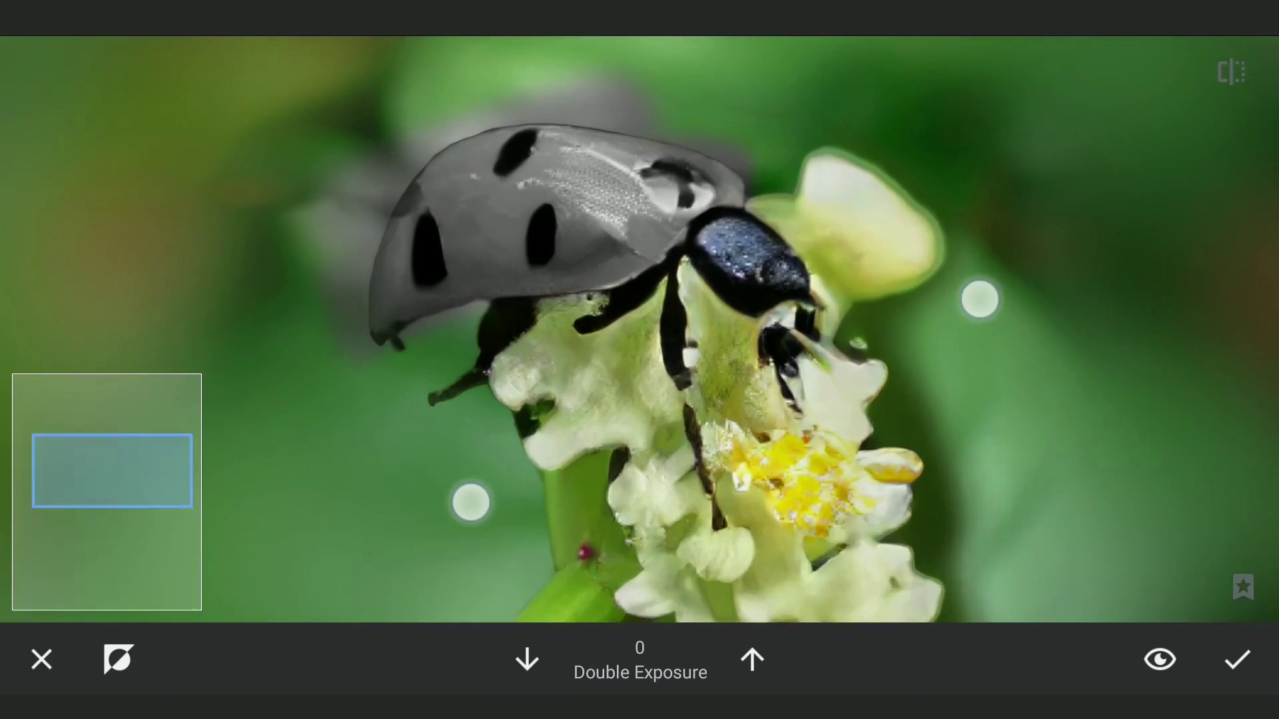
{"action": "scroll", "coordinate": [693, 229], "scroll_direction": "up", "scroll_amount": 2}
{"action": "scroll", "coordinate": [694, 229], "scroll_direction": "up", "scroll_amount": 3}
{"action": "scroll", "coordinate": [827, 365], "scroll_direction": "up", "scroll_amount": 2}
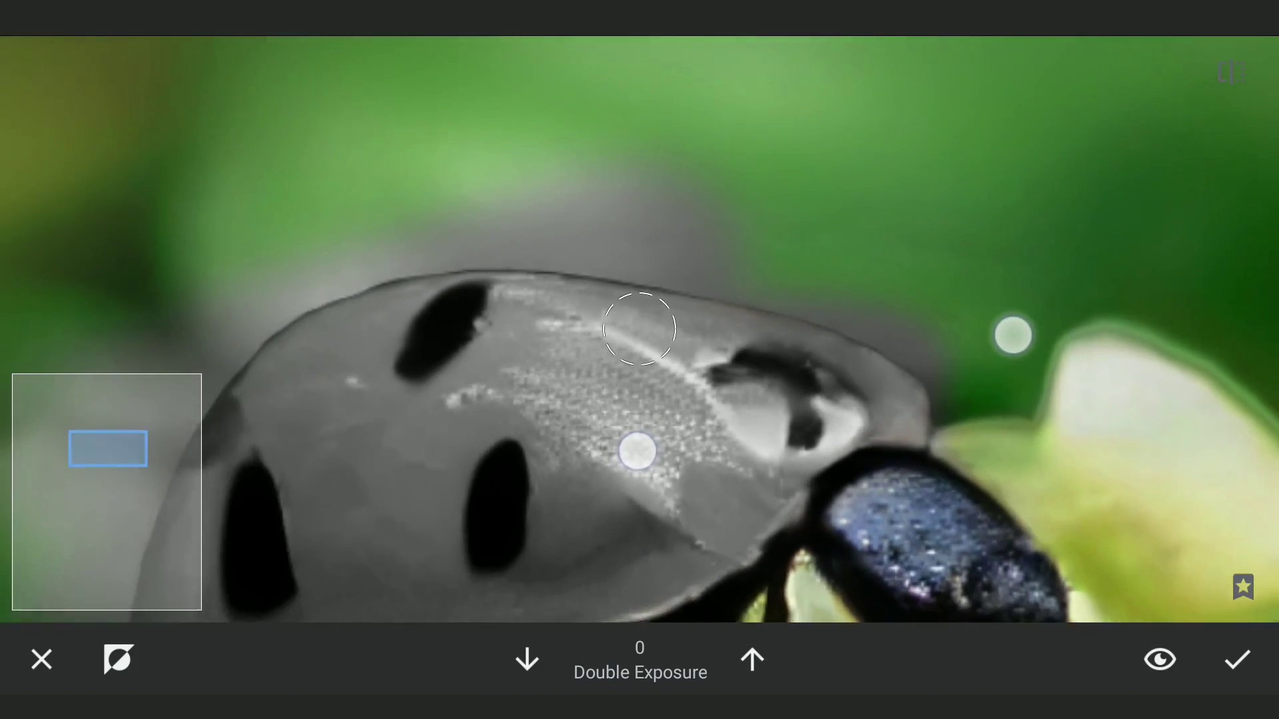
{"action": "scroll", "coordinate": [857, 394], "scroll_direction": "up", "scroll_amount": 1}
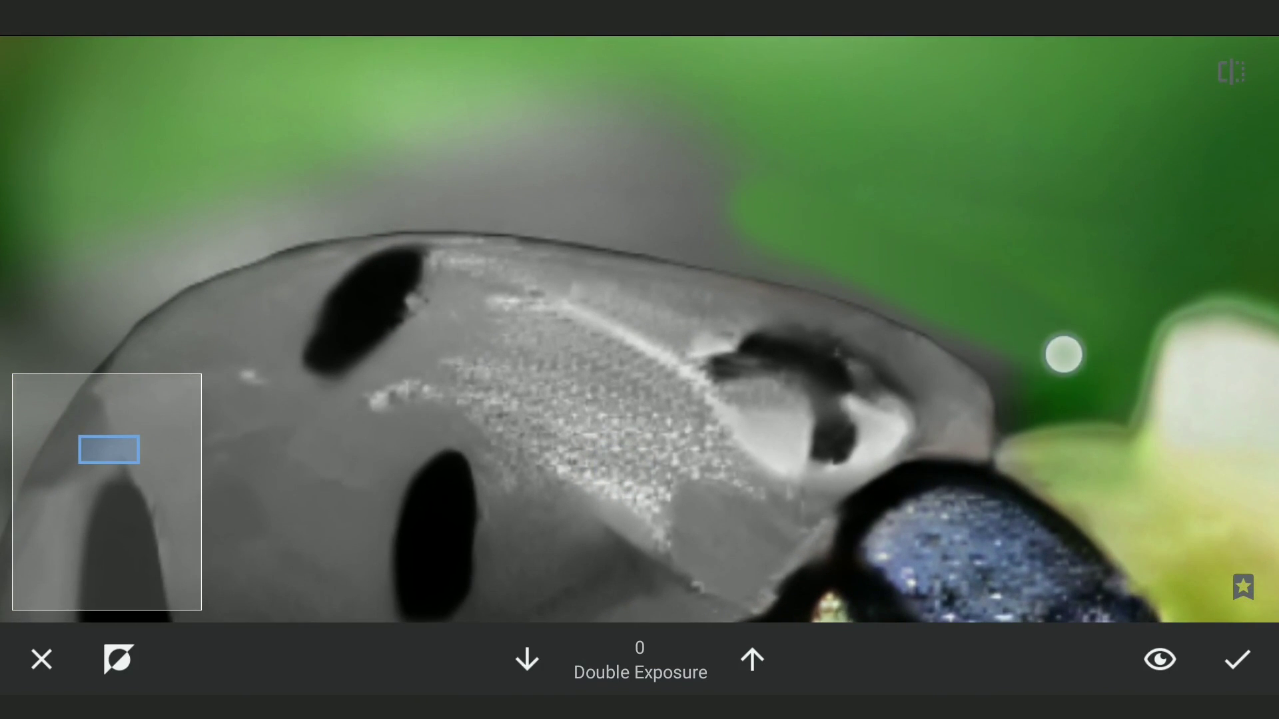
{"action": "scroll", "coordinate": [827, 450], "scroll_direction": "up", "scroll_amount": 2}
{"action": "scroll", "coordinate": [639, 331], "scroll_direction": "up", "scroll_amount": 1}
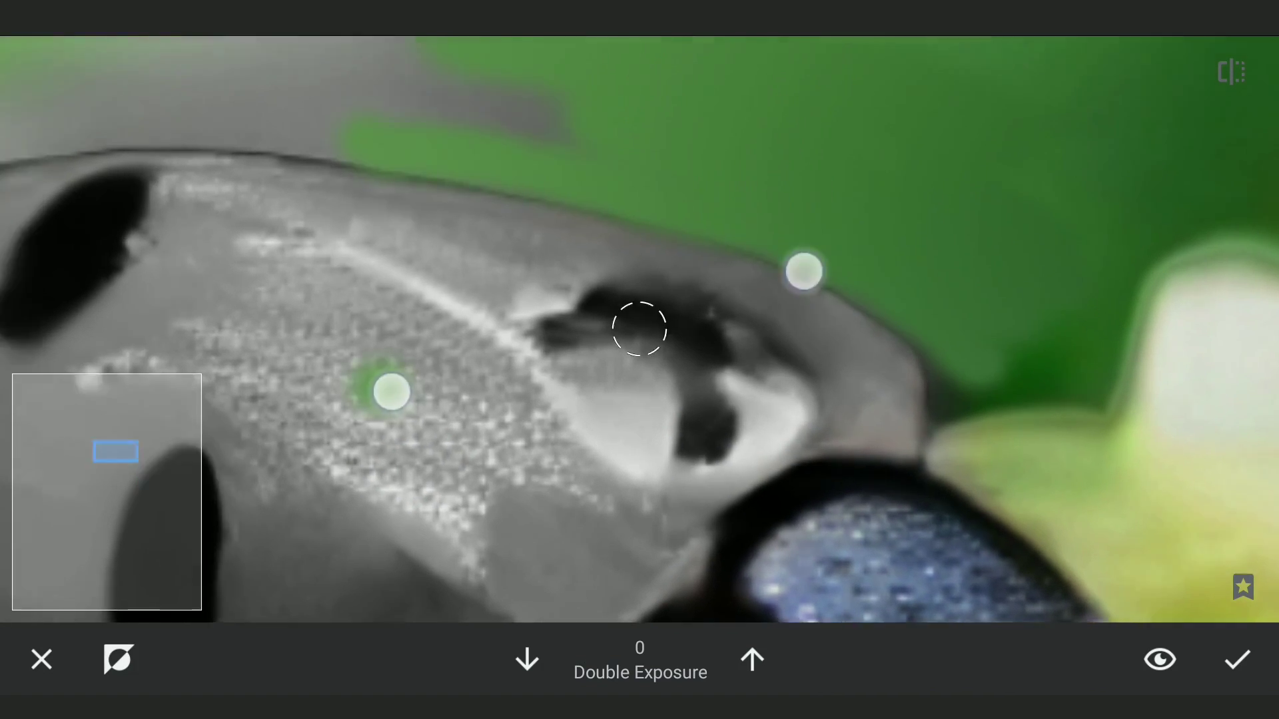
{"action": "left_click_drag", "start_coordinate": [391, 391], "coordinate": [657, 490]}
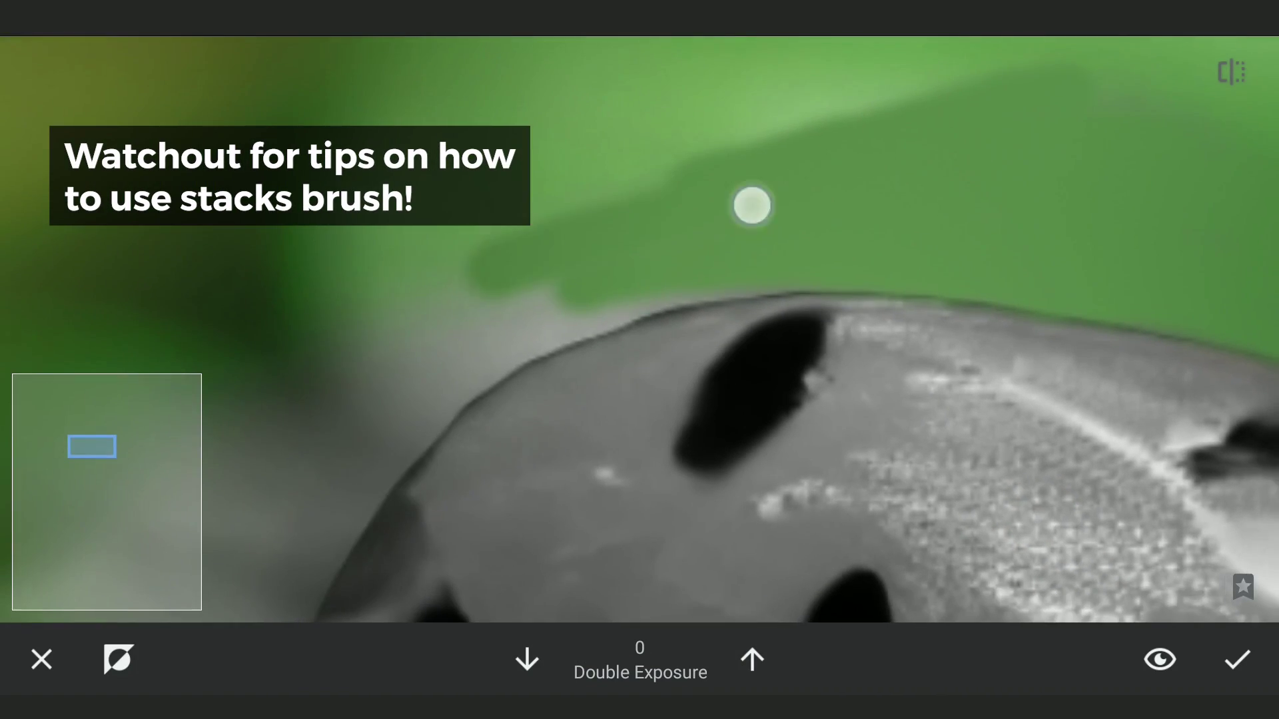
{"action": "left_click_drag", "start_coordinate": [751, 205], "coordinate": [359, 377]}
{"action": "left_click_drag", "start_coordinate": [490, 315], "coordinate": [597, 234]}
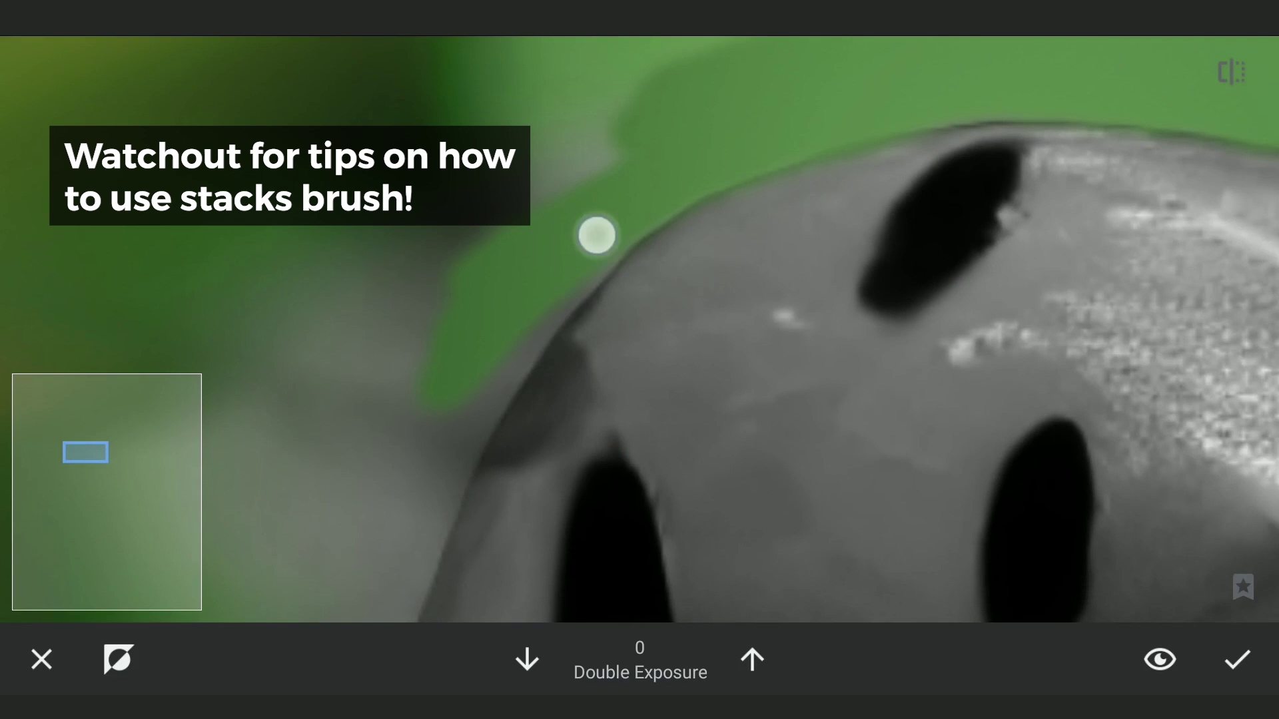
Move across the flower to the stem and small red bug, zooming in on the stem.
{"action": "scroll", "coordinate": [725, 507], "scroll_direction": "down", "scroll_amount": 2}
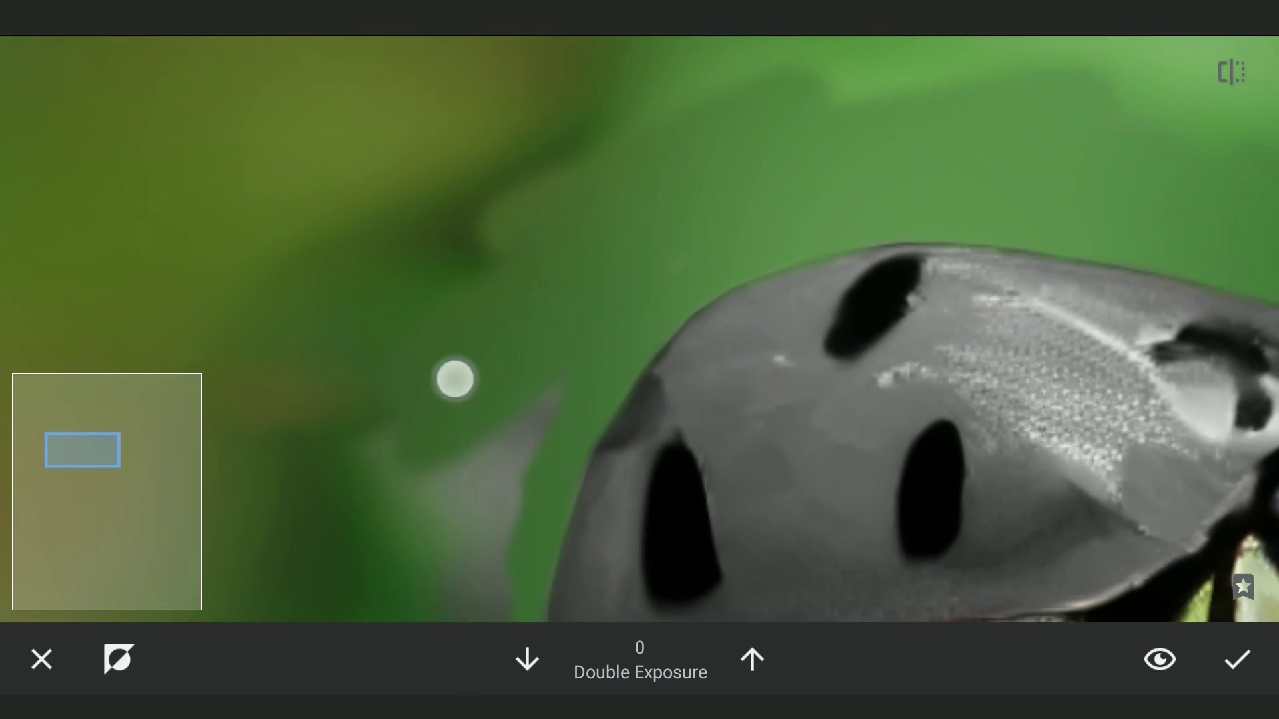
{"action": "scroll", "coordinate": [689, 449], "scroll_direction": "up", "scroll_amount": 3}
{"action": "scroll", "coordinate": [696, 430], "scroll_direction": "up", "scroll_amount": 2}
{"action": "scroll", "coordinate": [695, 430], "scroll_direction": "down", "scroll_amount": 1}
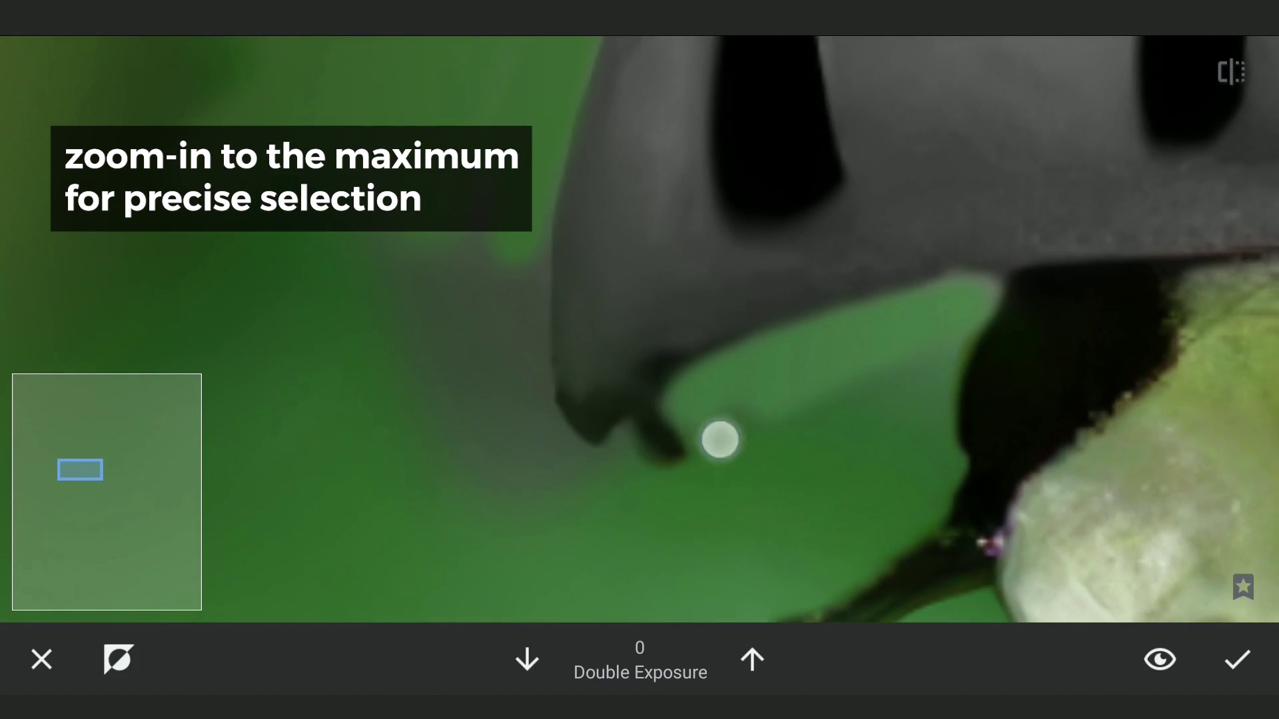
{"action": "left_click", "coordinate": [792, 440]}
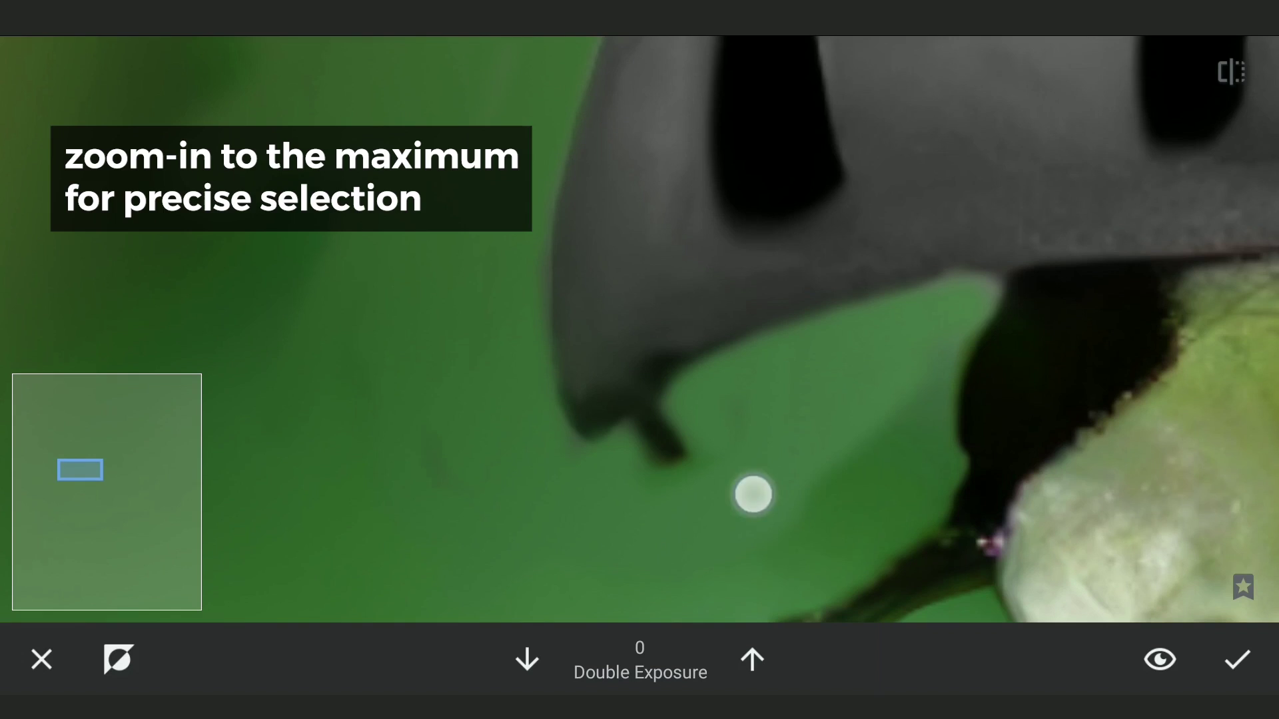
{"action": "mouse_move", "coordinate": [752, 494]}
{"action": "left_mouse_down"}
{"action": "mouse_move", "coordinate": [768, 433]}
{"action": "mouse_move", "coordinate": [533, 593]}
{"action": "left_mouse_up"}
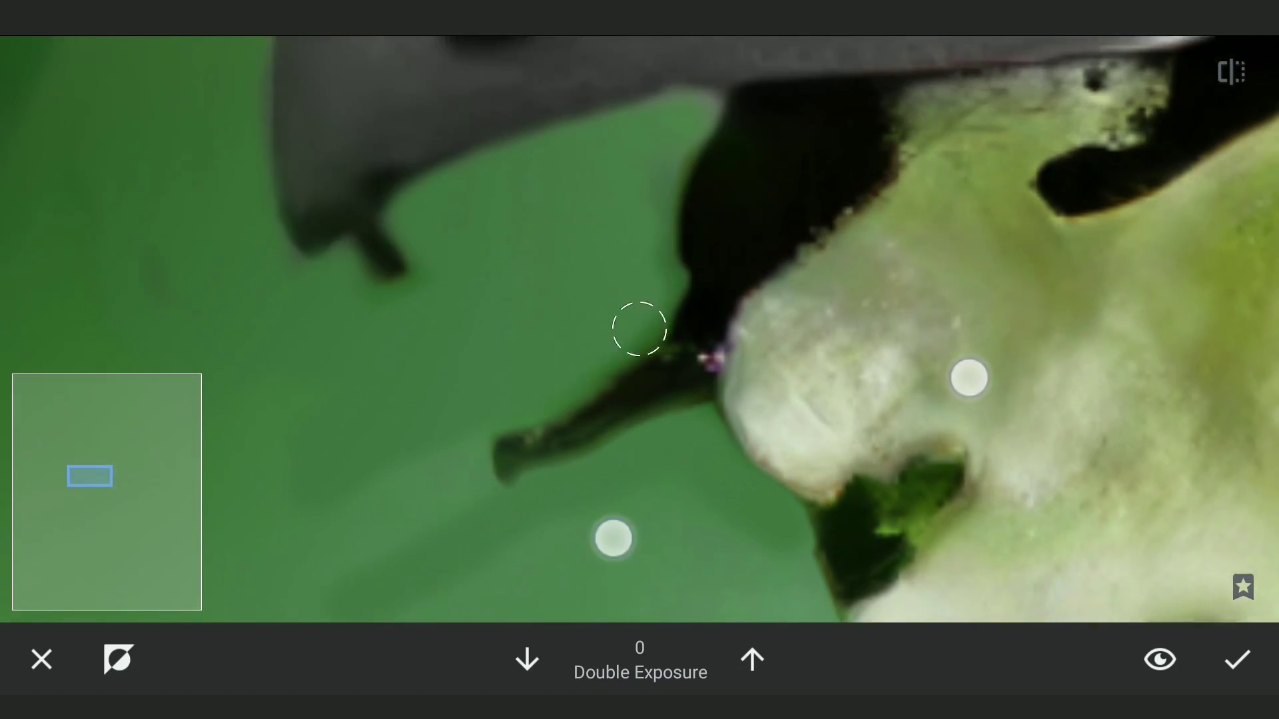
{"action": "left_click_drag", "start_coordinate": [612, 538], "coordinate": [425, 305]}
{"action": "mouse_move", "coordinate": [355, 352]}
{"action": "left_mouse_down"}
{"action": "mouse_move", "coordinate": [648, 383]}
{"action": "mouse_move", "coordinate": [492, 401]}
{"action": "left_mouse_up"}
{"action": "mouse_move", "coordinate": [545, 471]}
{"action": "left_mouse_down"}
{"action": "mouse_move", "coordinate": [402, 517]}
{"action": "mouse_move", "coordinate": [588, 499]}
{"action": "left_mouse_up"}
{"action": "mouse_move", "coordinate": [703, 321]}
{"action": "left_mouse_down"}
{"action": "mouse_move", "coordinate": [525, 394]}
{"action": "mouse_move", "coordinate": [622, 310]}
{"action": "mouse_move", "coordinate": [716, 313]}
{"action": "mouse_move", "coordinate": [520, 324]}
{"action": "mouse_move", "coordinate": [433, 411]}
{"action": "mouse_move", "coordinate": [533, 268]}
{"action": "mouse_move", "coordinate": [630, 207]}
{"action": "left_mouse_up"}
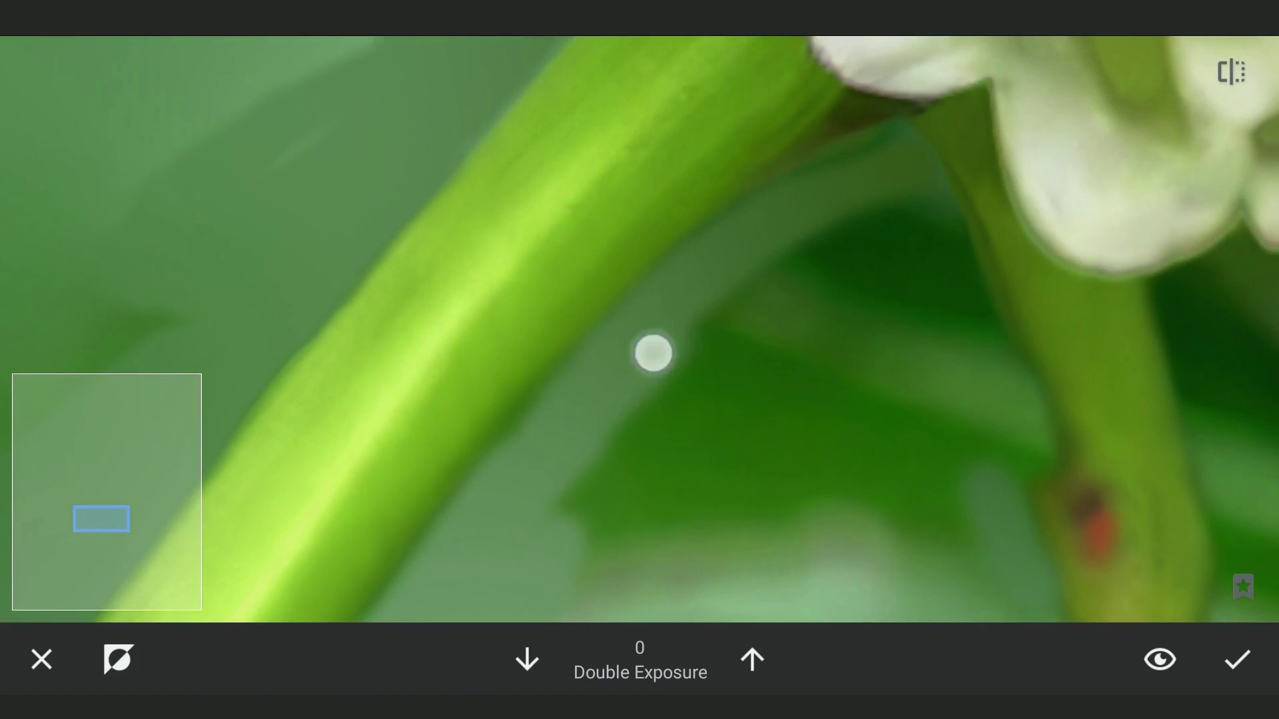
Paint the Double Exposure mask around the white flower's petal edges.
{"action": "mouse_move", "coordinate": [833, 366]}
{"action": "left_mouse_down"}
{"action": "mouse_move", "coordinate": [853, 488]}
{"action": "mouse_move", "coordinate": [804, 183]}
{"action": "left_mouse_up"}
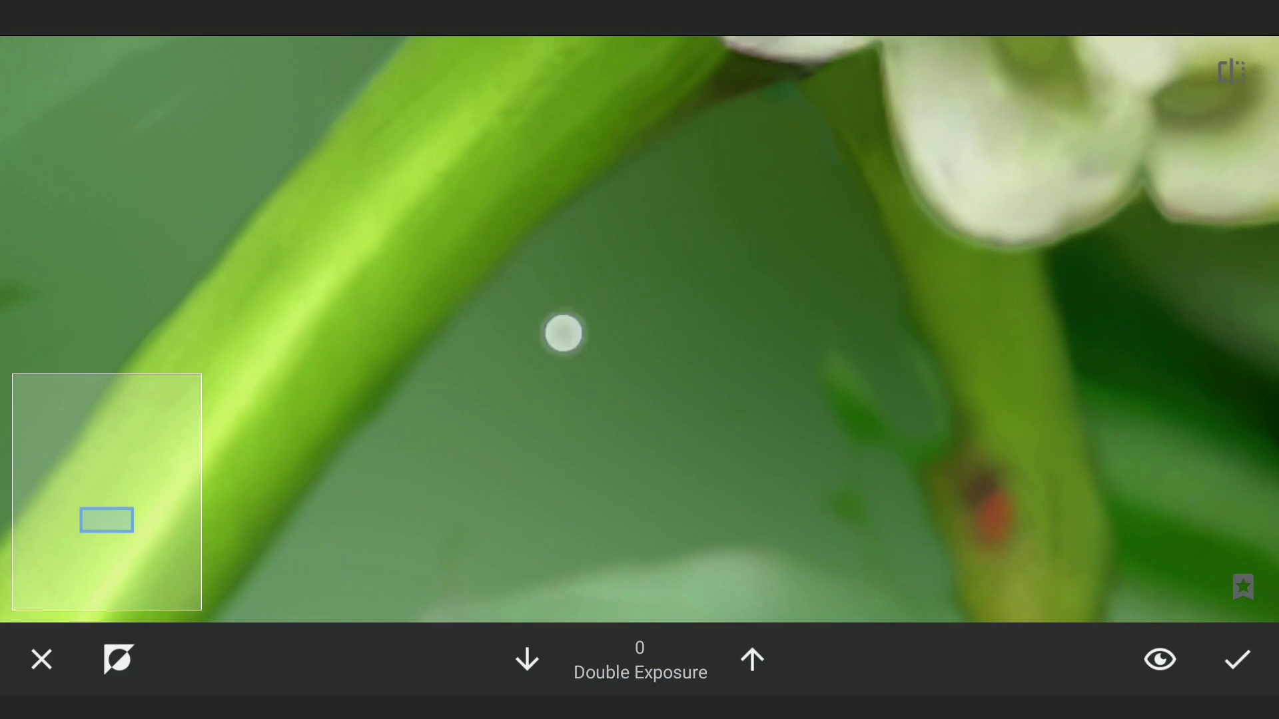
{"action": "mouse_move", "coordinate": [829, 465]}
{"action": "left_mouse_down"}
{"action": "mouse_move", "coordinate": [526, 414]}
{"action": "mouse_move", "coordinate": [548, 280]}
{"action": "mouse_move", "coordinate": [744, 405]}
{"action": "mouse_move", "coordinate": [608, 449]}
{"action": "mouse_move", "coordinate": [696, 343]}
{"action": "mouse_move", "coordinate": [726, 266]}
{"action": "left_mouse_up"}
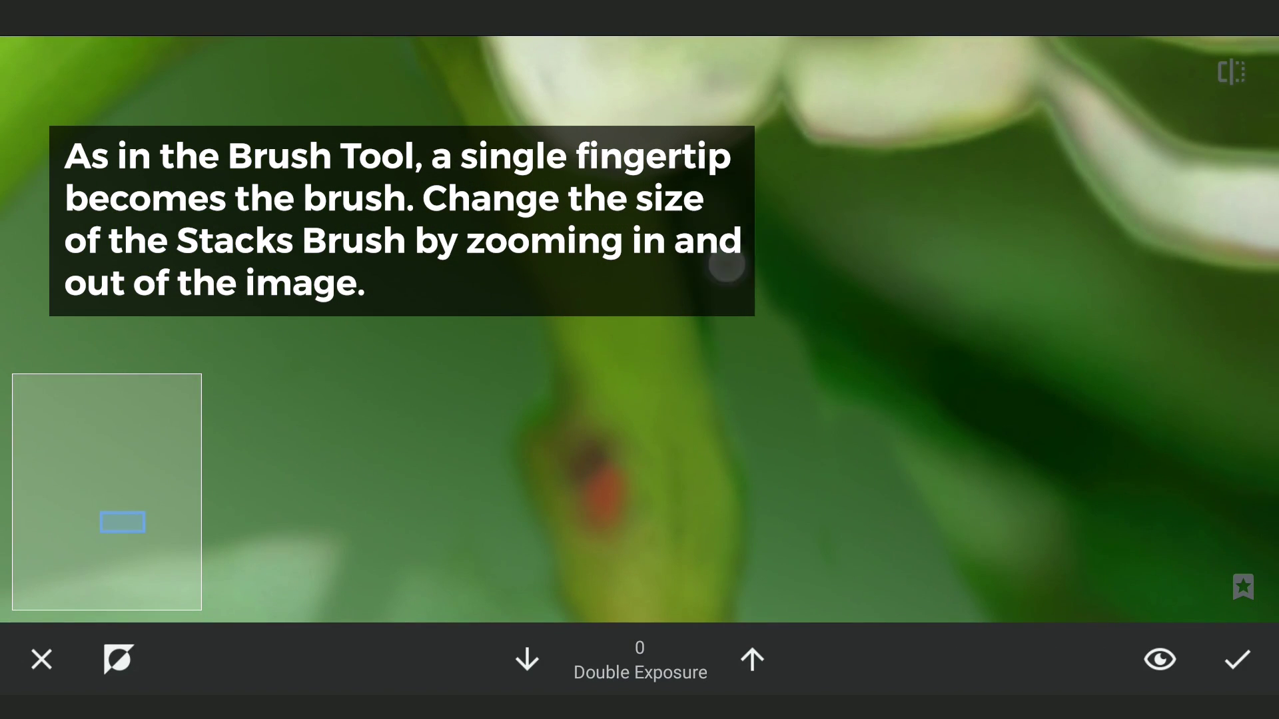
{"action": "mouse_move", "coordinate": [947, 286]}
{"action": "left_mouse_down"}
{"action": "mouse_move", "coordinate": [770, 274]}
{"action": "mouse_move", "coordinate": [798, 321]}
{"action": "left_mouse_up"}
{"action": "left_click_drag", "start_coordinate": [713, 597], "coordinate": [636, 525]}
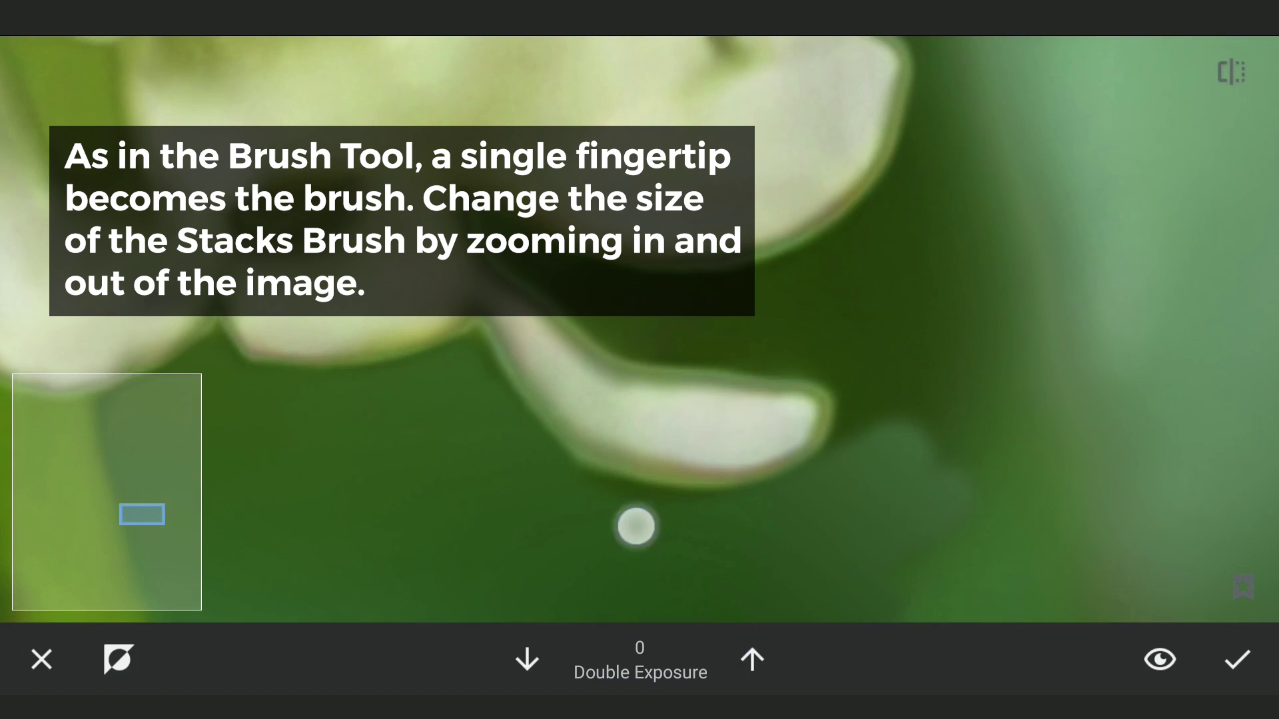
{"action": "mouse_move", "coordinate": [862, 298]}
{"action": "left_mouse_down"}
{"action": "mouse_move", "coordinate": [958, 354]}
{"action": "mouse_move", "coordinate": [871, 402]}
{"action": "mouse_move", "coordinate": [963, 143]}
{"action": "left_mouse_up"}
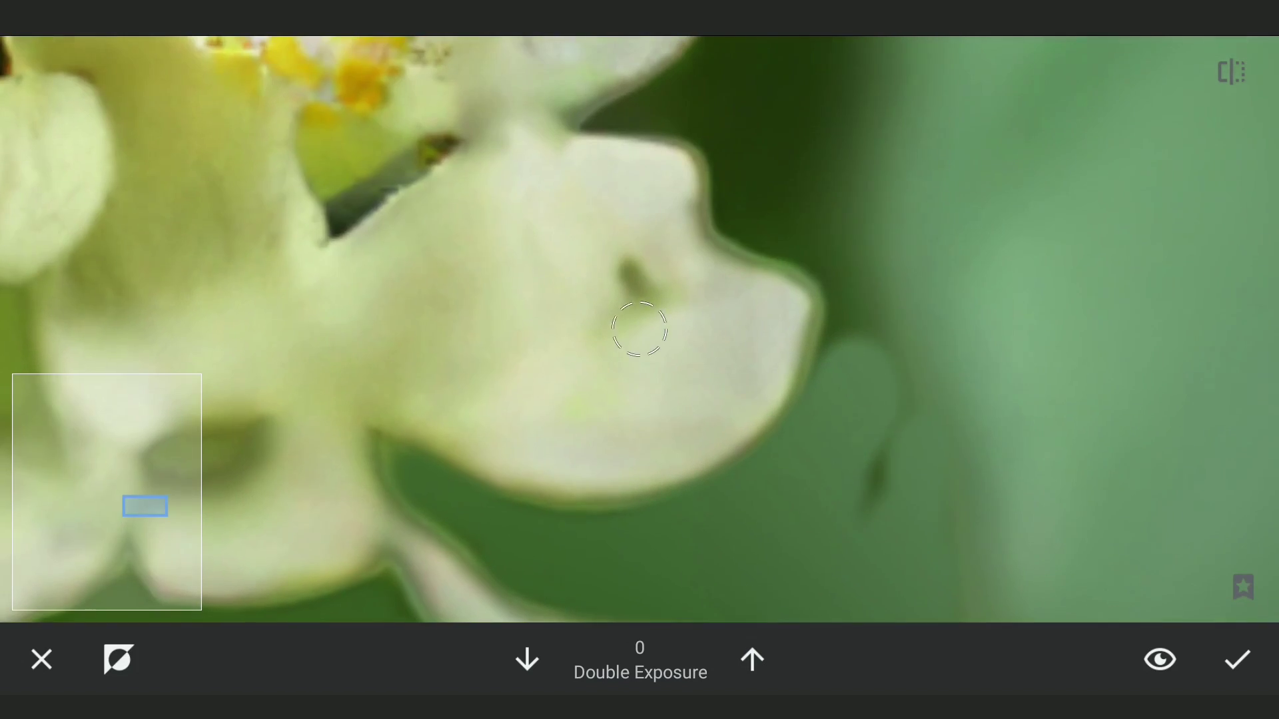
{"action": "mouse_move", "coordinate": [640, 333]}
{"action": "left_mouse_down"}
{"action": "mouse_move", "coordinate": [731, 146]}
{"action": "mouse_move", "coordinate": [676, 259]}
{"action": "mouse_move", "coordinate": [877, 238]}
{"action": "mouse_move", "coordinate": [836, 497]}
{"action": "mouse_move", "coordinate": [736, 457]}
{"action": "mouse_move", "coordinate": [731, 373]}
{"action": "mouse_move", "coordinate": [952, 185]}
{"action": "mouse_move", "coordinate": [730, 328]}
{"action": "left_mouse_up"}
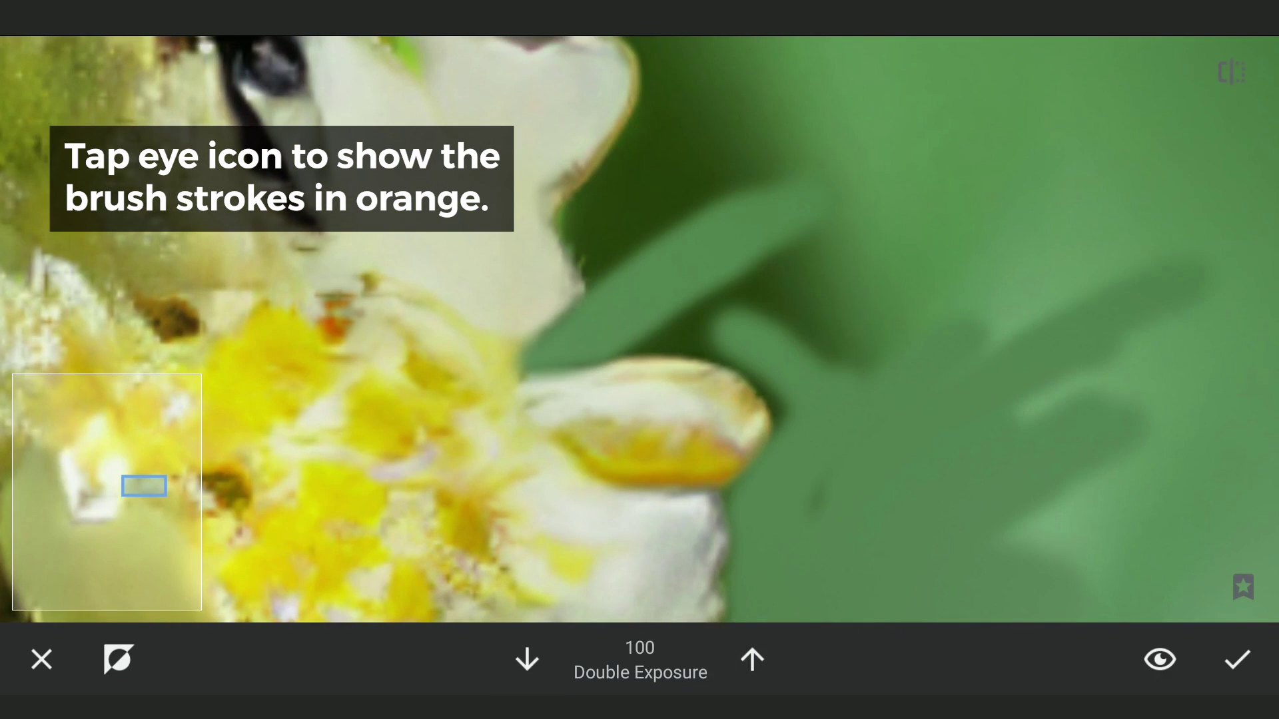
At brush strength 0, erase the effect from the green background along the petal edge.
{"action": "left_click", "coordinate": [526, 660]}
{"action": "left_click_drag", "start_coordinate": [639, 319], "coordinate": [780, 370]}
{"action": "mouse_move", "coordinate": [824, 531]}
{"action": "left_mouse_down"}
{"action": "mouse_move", "coordinate": [645, 402]}
{"action": "mouse_move", "coordinate": [602, 565]}
{"action": "mouse_move", "coordinate": [617, 340]}
{"action": "mouse_move", "coordinate": [665, 359]}
{"action": "mouse_move", "coordinate": [733, 297]}
{"action": "mouse_move", "coordinate": [905, 479]}
{"action": "mouse_move", "coordinate": [813, 360]}
{"action": "mouse_move", "coordinate": [664, 361]}
{"action": "mouse_move", "coordinate": [737, 320]}
{"action": "mouse_move", "coordinate": [566, 266]}
{"action": "left_mouse_up"}
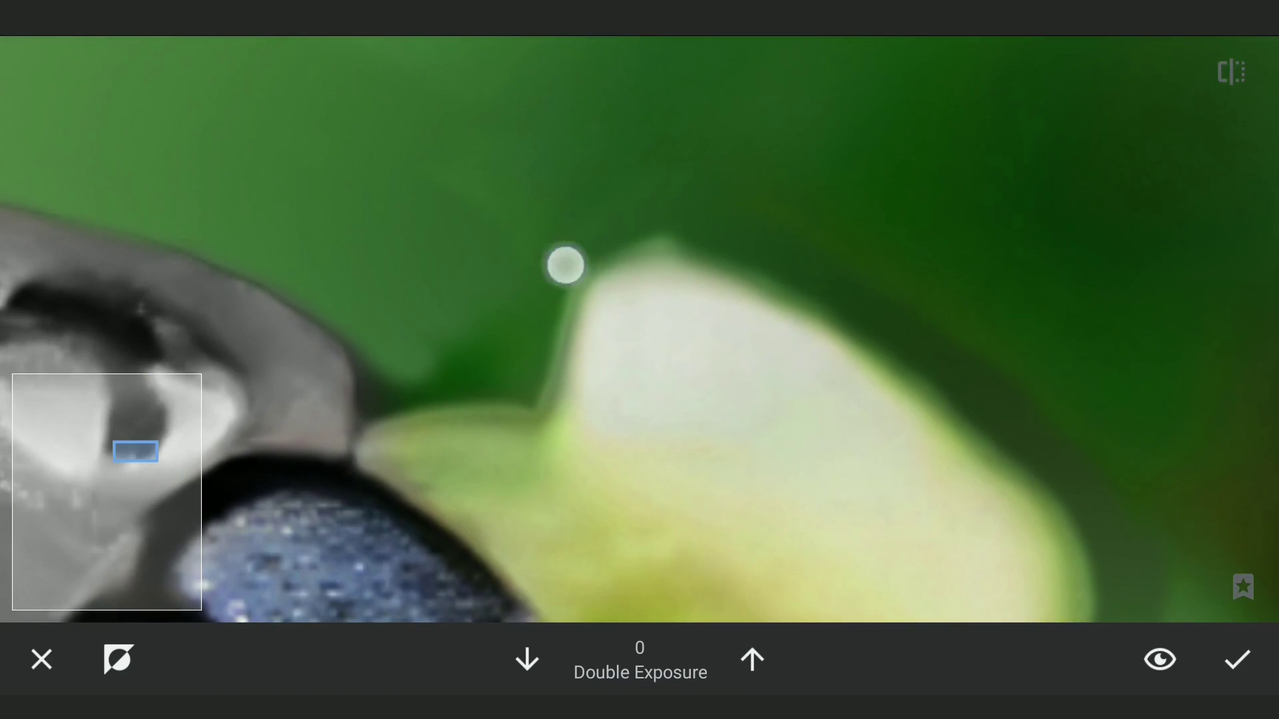
Check the mask at the stem and petal edges, fit the photo, and apply the Double Exposure edit.
{"action": "mouse_move", "coordinate": [1150, 449]}
{"action": "left_mouse_down"}
{"action": "mouse_move", "coordinate": [965, 559]}
{"action": "mouse_move", "coordinate": [773, 120]}
{"action": "mouse_move", "coordinate": [873, 320]}
{"action": "mouse_move", "coordinate": [745, 277]}
{"action": "left_mouse_up"}
{"action": "mouse_move", "coordinate": [1132, 253]}
{"action": "left_mouse_down"}
{"action": "mouse_move", "coordinate": [910, 220]}
{"action": "mouse_move", "coordinate": [893, 245]}
{"action": "left_mouse_up"}
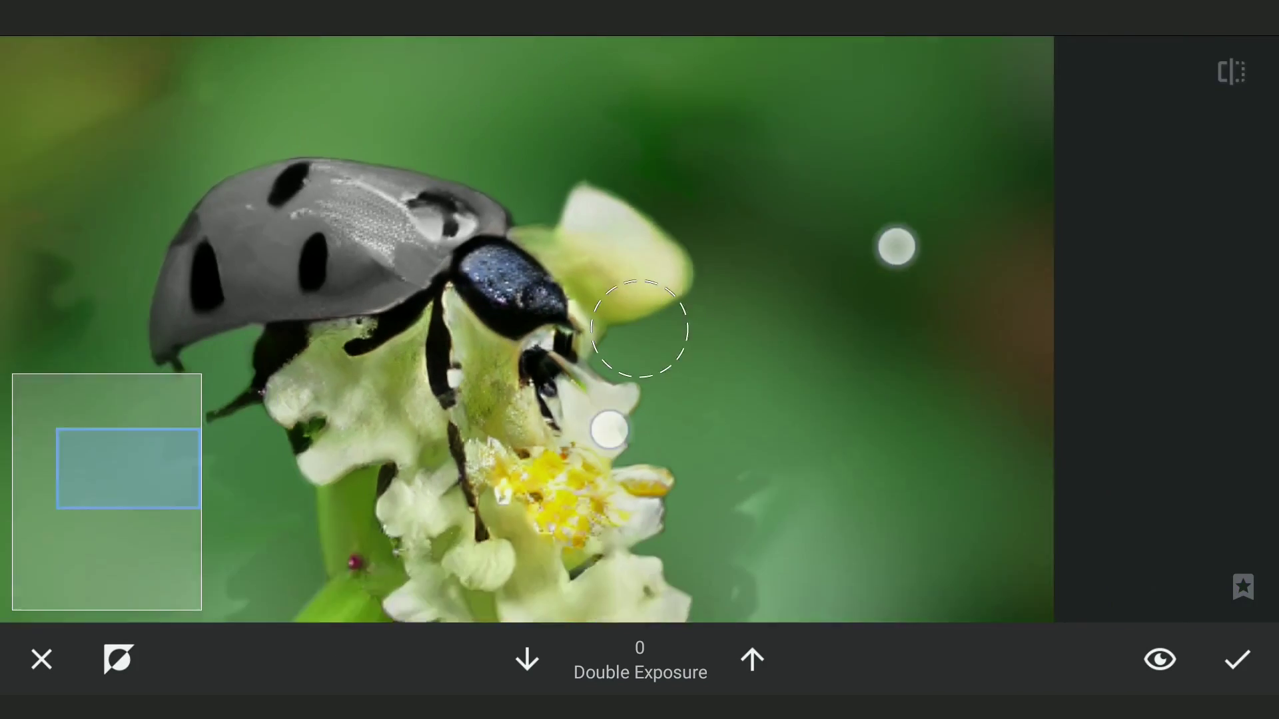
{"action": "left_click_drag", "start_coordinate": [608, 428], "coordinate": [639, 267]}
{"action": "mouse_move", "coordinate": [639, 466]}
{"action": "left_mouse_down"}
{"action": "mouse_move", "coordinate": [548, 373]}
{"action": "mouse_move", "coordinate": [351, 220]}
{"action": "mouse_move", "coordinate": [691, 309]}
{"action": "mouse_move", "coordinate": [651, 462]}
{"action": "mouse_move", "coordinate": [1030, 286]}
{"action": "mouse_move", "coordinate": [648, 171]}
{"action": "mouse_move", "coordinate": [591, 351]}
{"action": "mouse_move", "coordinate": [688, 379]}
{"action": "mouse_move", "coordinate": [659, 314]}
{"action": "mouse_move", "coordinate": [211, 465]}
{"action": "mouse_move", "coordinate": [538, 463]}
{"action": "mouse_move", "coordinate": [698, 325]}
{"action": "mouse_move", "coordinate": [402, 485]}
{"action": "mouse_move", "coordinate": [496, 252]}
{"action": "left_mouse_up"}
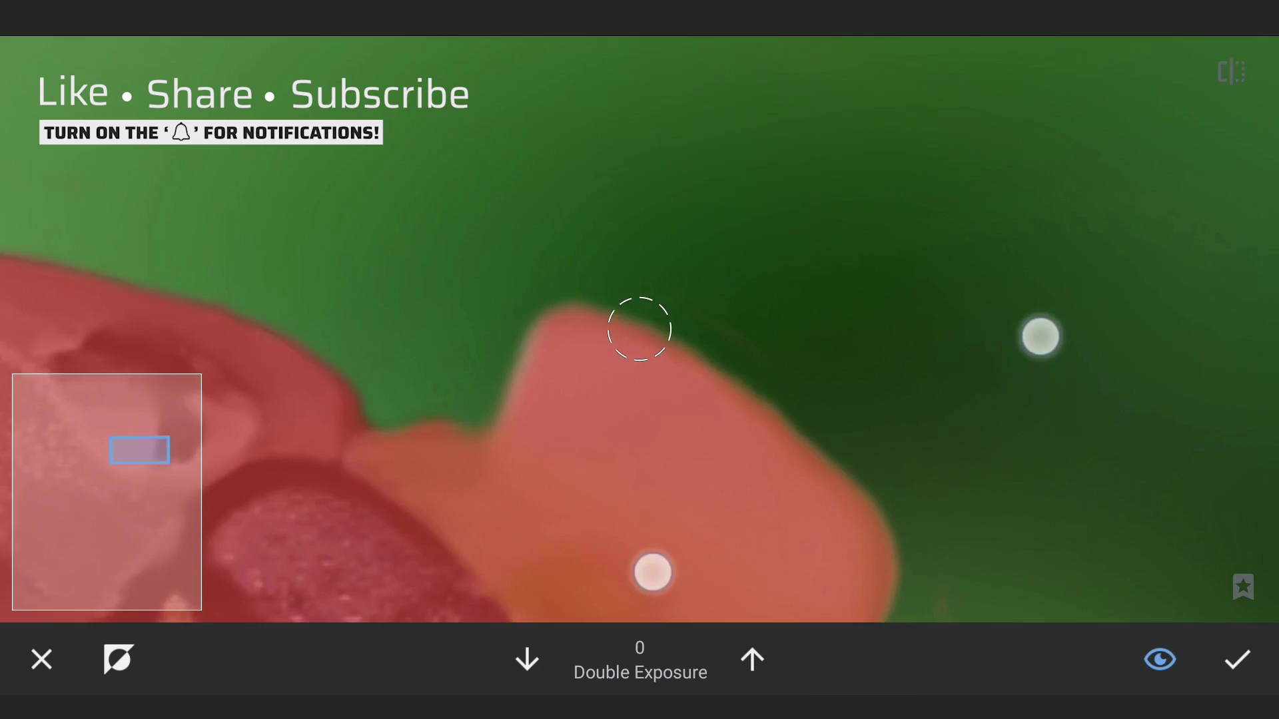
{"action": "mouse_move", "coordinate": [652, 572]}
{"action": "left_mouse_down"}
{"action": "mouse_move", "coordinate": [676, 285]}
{"action": "mouse_move", "coordinate": [585, 311]}
{"action": "mouse_move", "coordinate": [770, 505]}
{"action": "mouse_move", "coordinate": [560, 234]}
{"action": "mouse_move", "coordinate": [765, 297]}
{"action": "mouse_move", "coordinate": [1001, 329]}
{"action": "left_mouse_up"}
{"action": "mouse_move", "coordinate": [191, 214]}
{"action": "left_mouse_down"}
{"action": "mouse_move", "coordinate": [526, 311]}
{"action": "mouse_move", "coordinate": [733, 333]}
{"action": "mouse_move", "coordinate": [939, 191]}
{"action": "mouse_move", "coordinate": [841, 508]}
{"action": "left_mouse_up"}
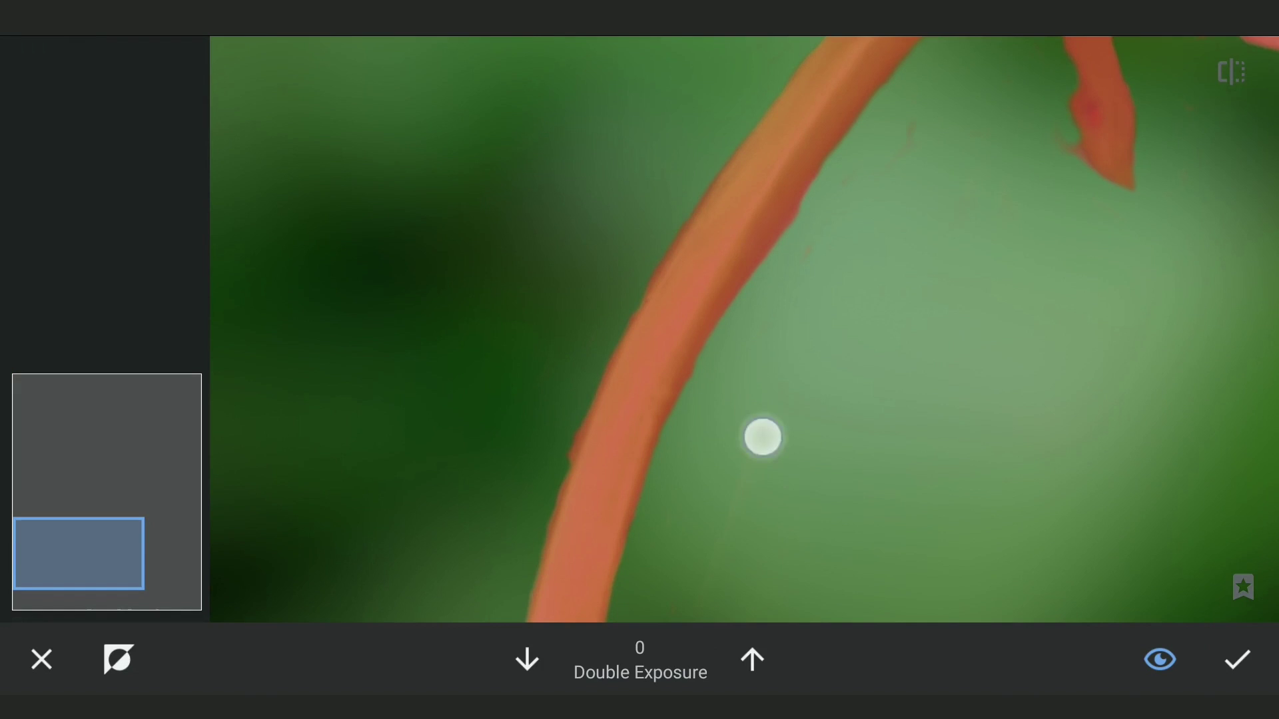
{"action": "mouse_move", "coordinate": [763, 438]}
{"action": "left_mouse_down"}
{"action": "mouse_move", "coordinate": [799, 400]}
{"action": "mouse_move", "coordinate": [599, 448]}
{"action": "mouse_move", "coordinate": [818, 410]}
{"action": "left_mouse_up"}
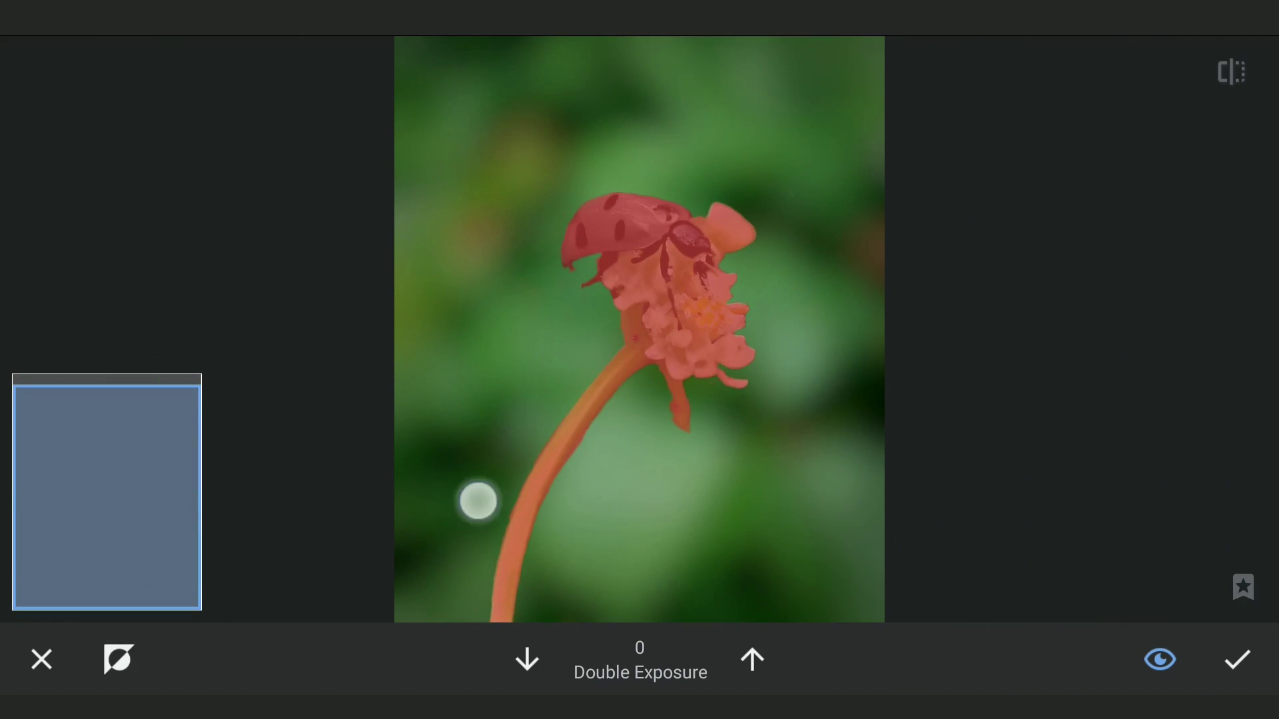
{"action": "left_click_drag", "start_coordinate": [478, 500], "coordinate": [566, 406]}
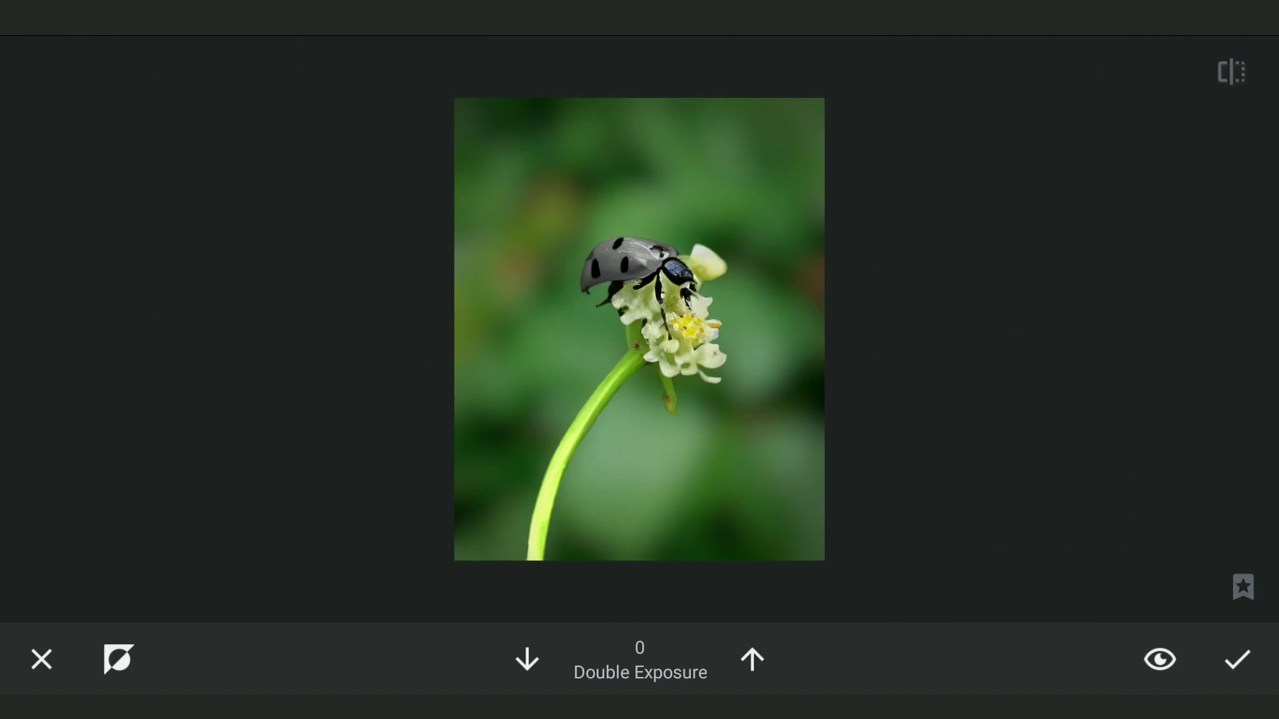
{"action": "left_click", "coordinate": [1236, 659]}
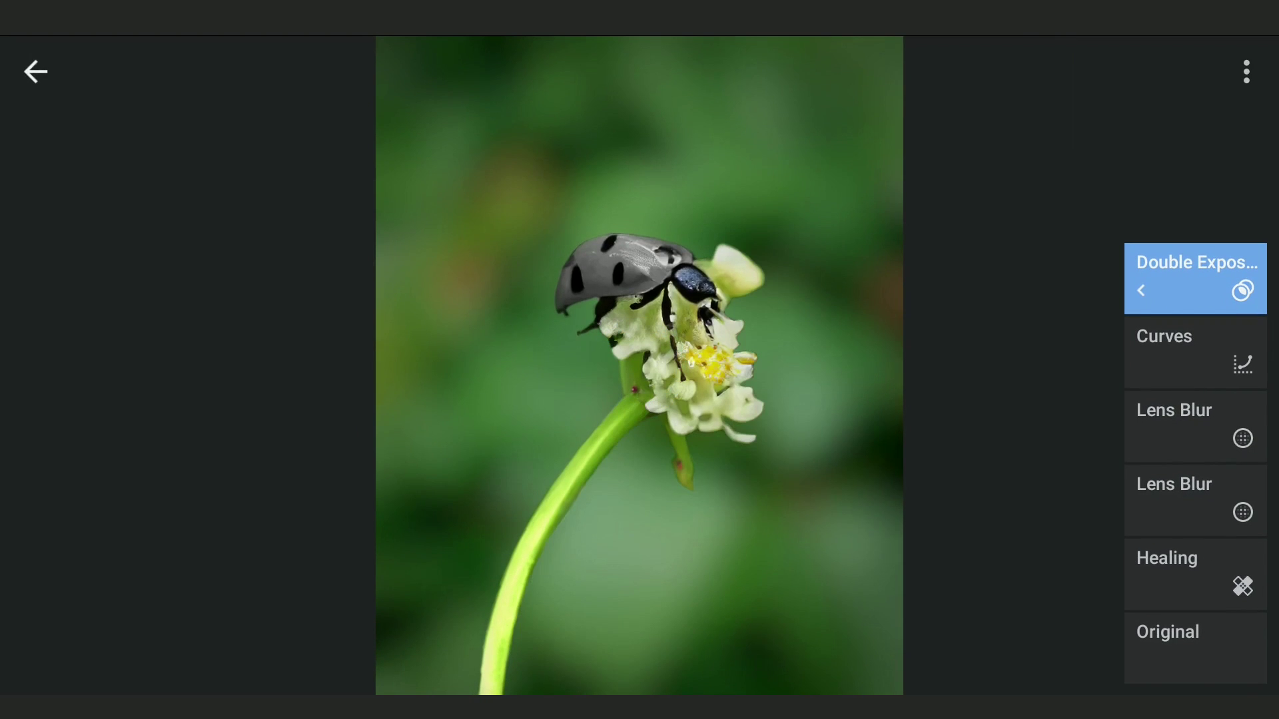
Add a Selective point sized to the ladybug with Brightness +24 and Contrast +68.
{"action": "left_click", "coordinate": [35, 71]}
{"action": "left_click", "coordinate": [1243, 365]}
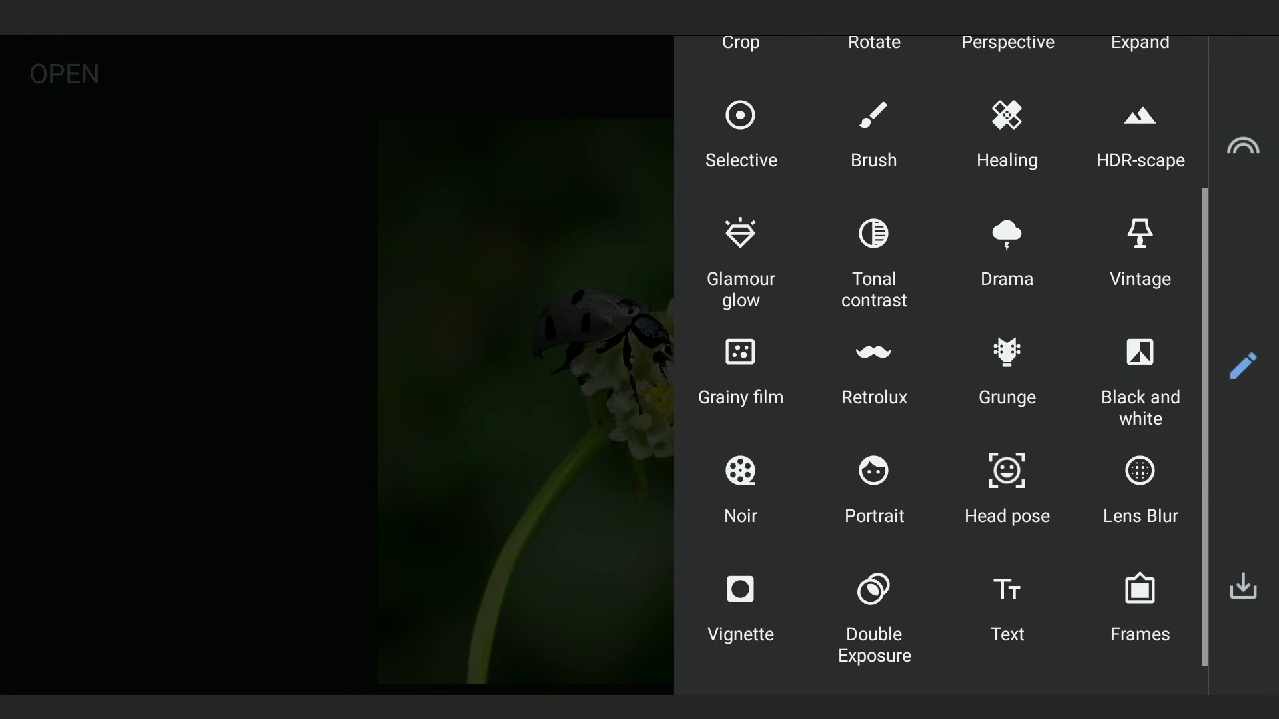
{"action": "left_click", "coordinate": [740, 130]}
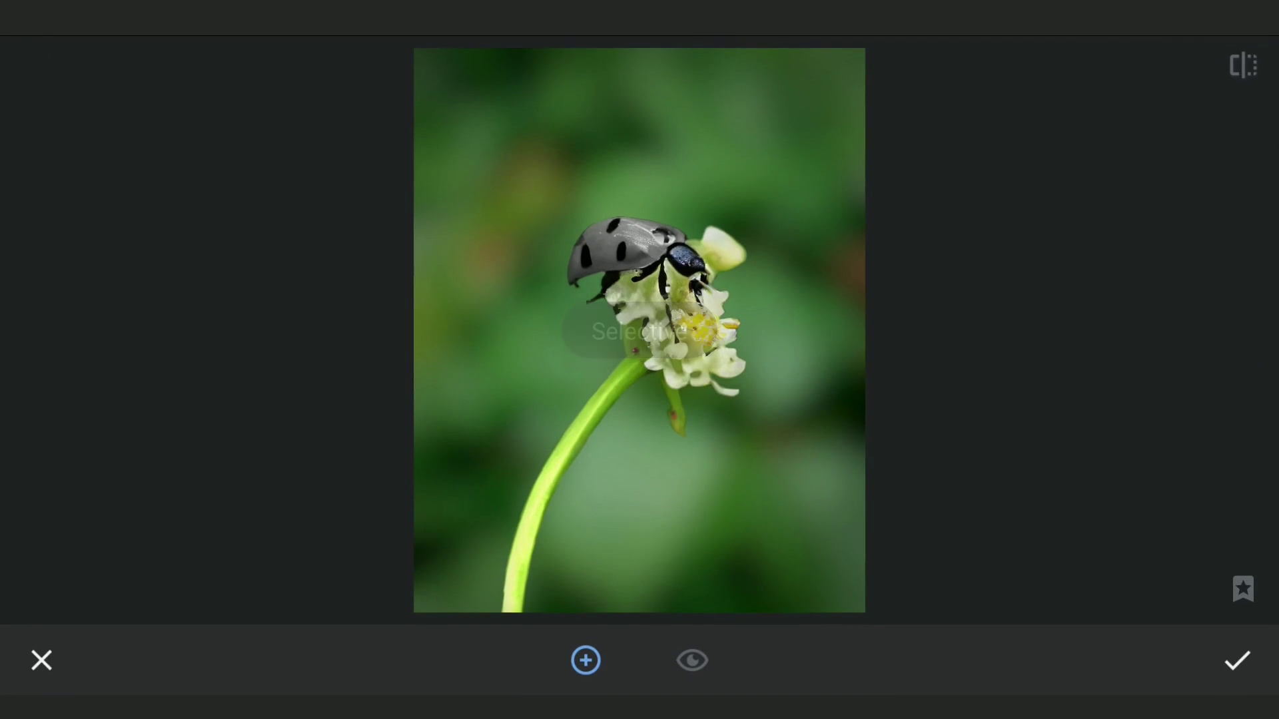
{"action": "left_click", "coordinate": [624, 238]}
{"action": "left_click_drag", "start_coordinate": [624, 239], "coordinate": [637, 238]}
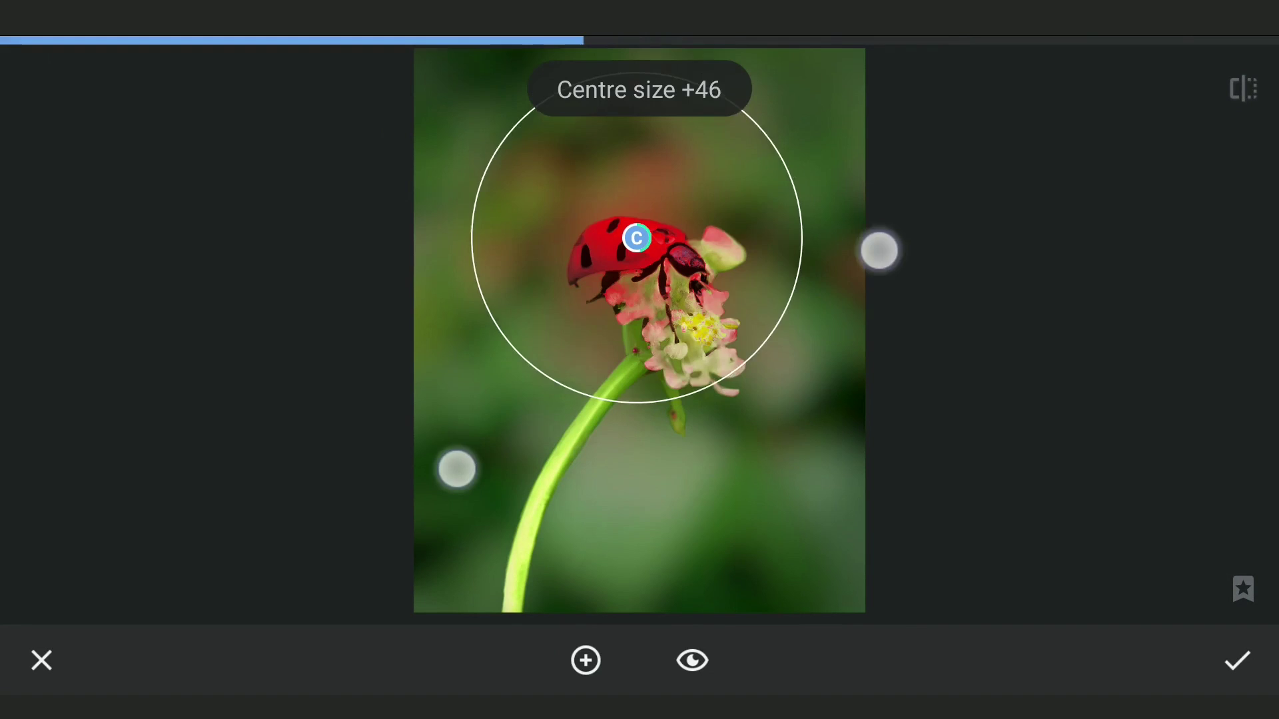
{"action": "left_click_drag", "start_coordinate": [499, 471], "coordinate": [501, 471]}
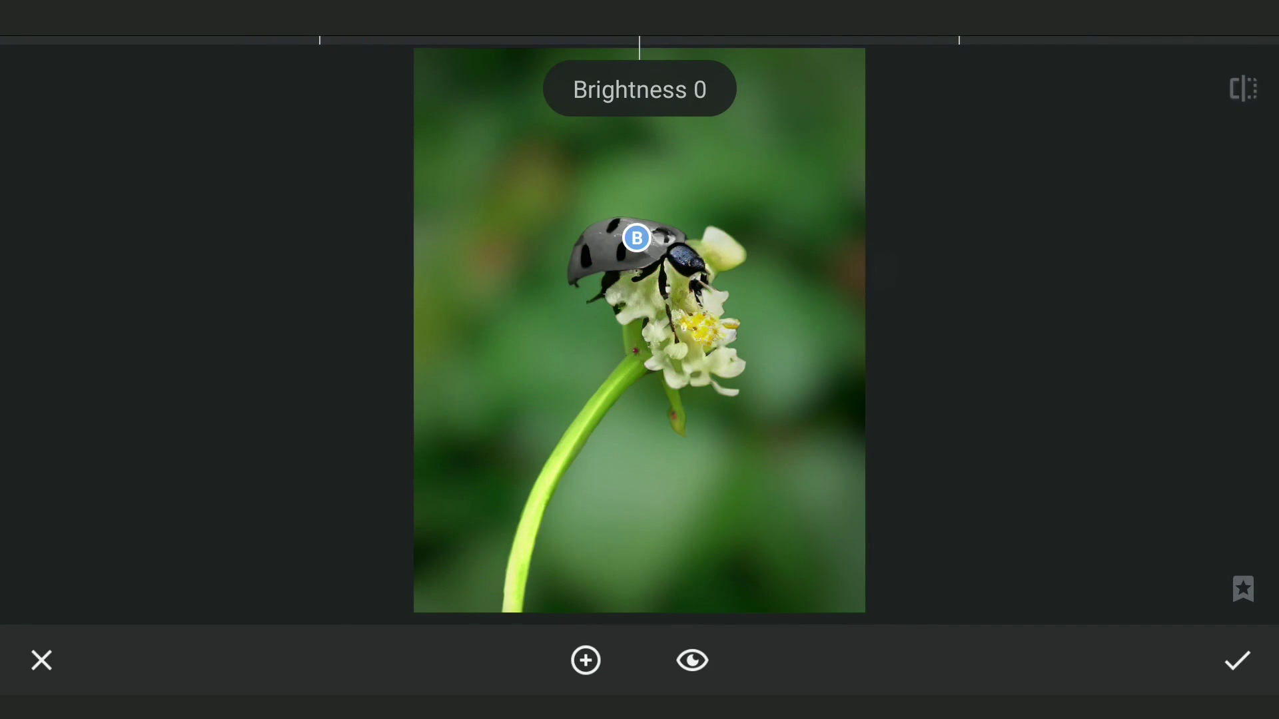
{"action": "left_click_drag", "start_coordinate": [913, 445], "coordinate": [916, 505]}
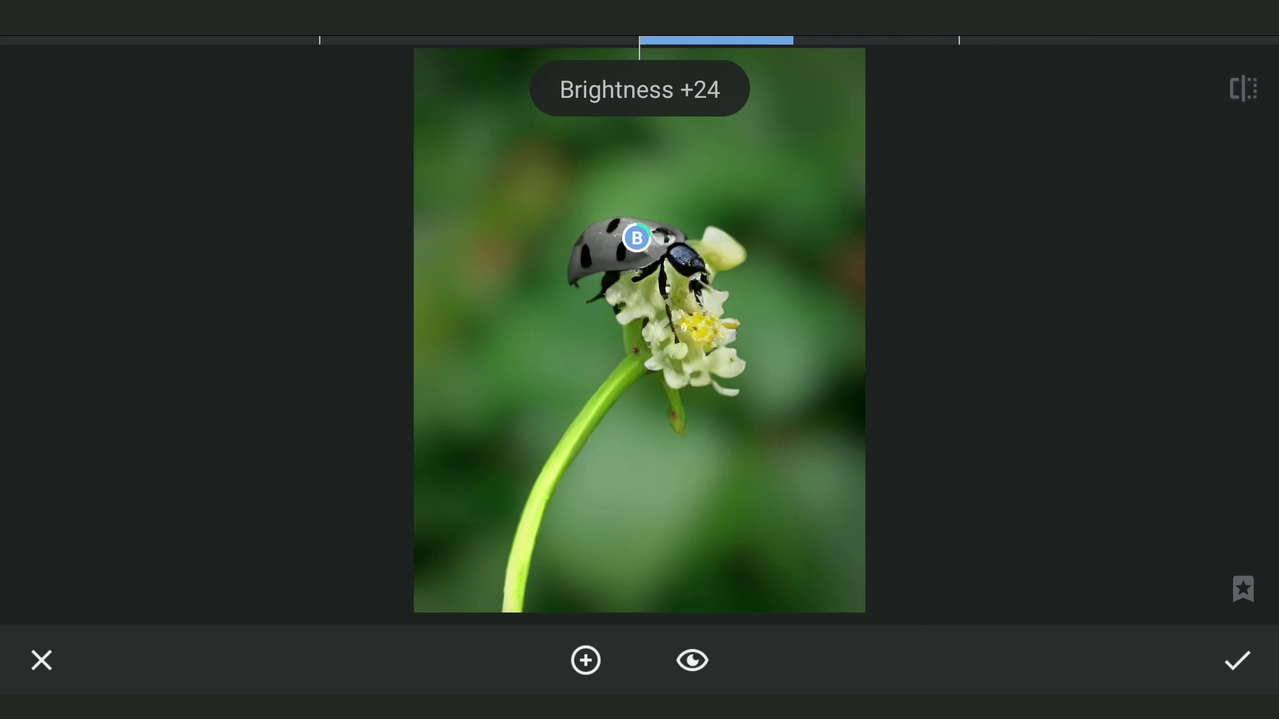
{"action": "left_click_drag", "start_coordinate": [903, 469], "coordinate": [779, 496]}
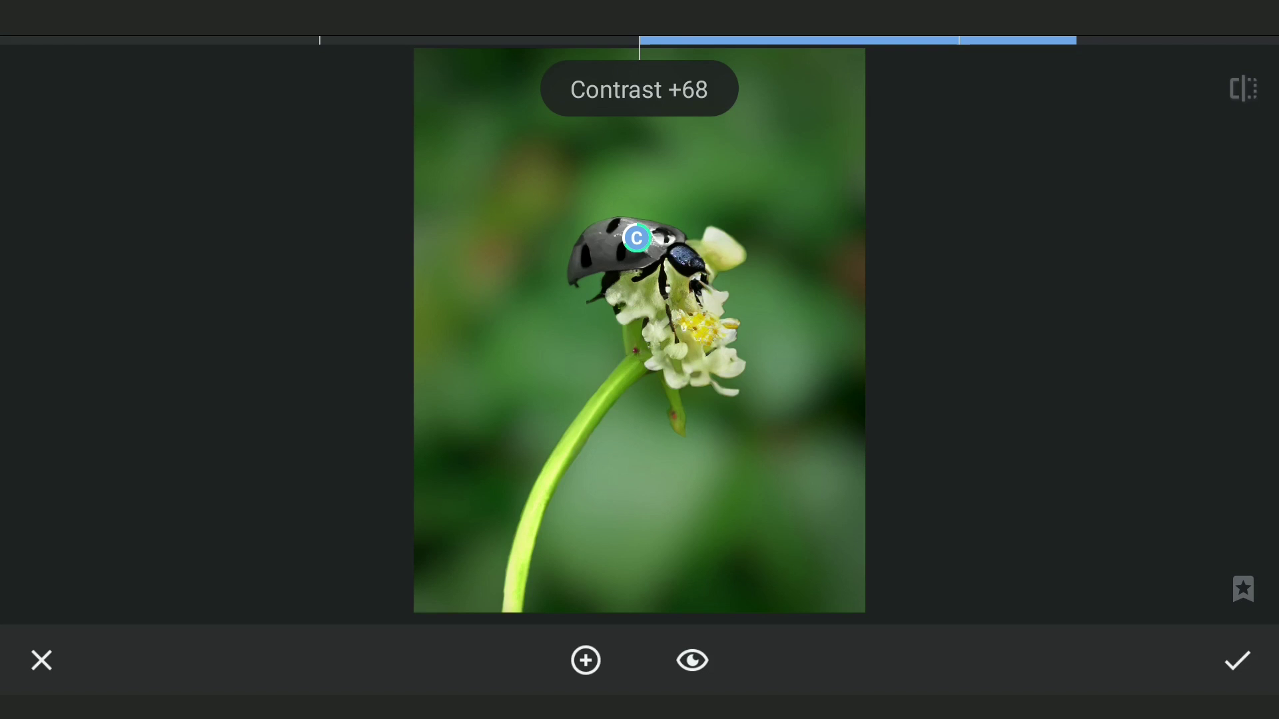
{"action": "left_click", "coordinate": [1249, 665]}
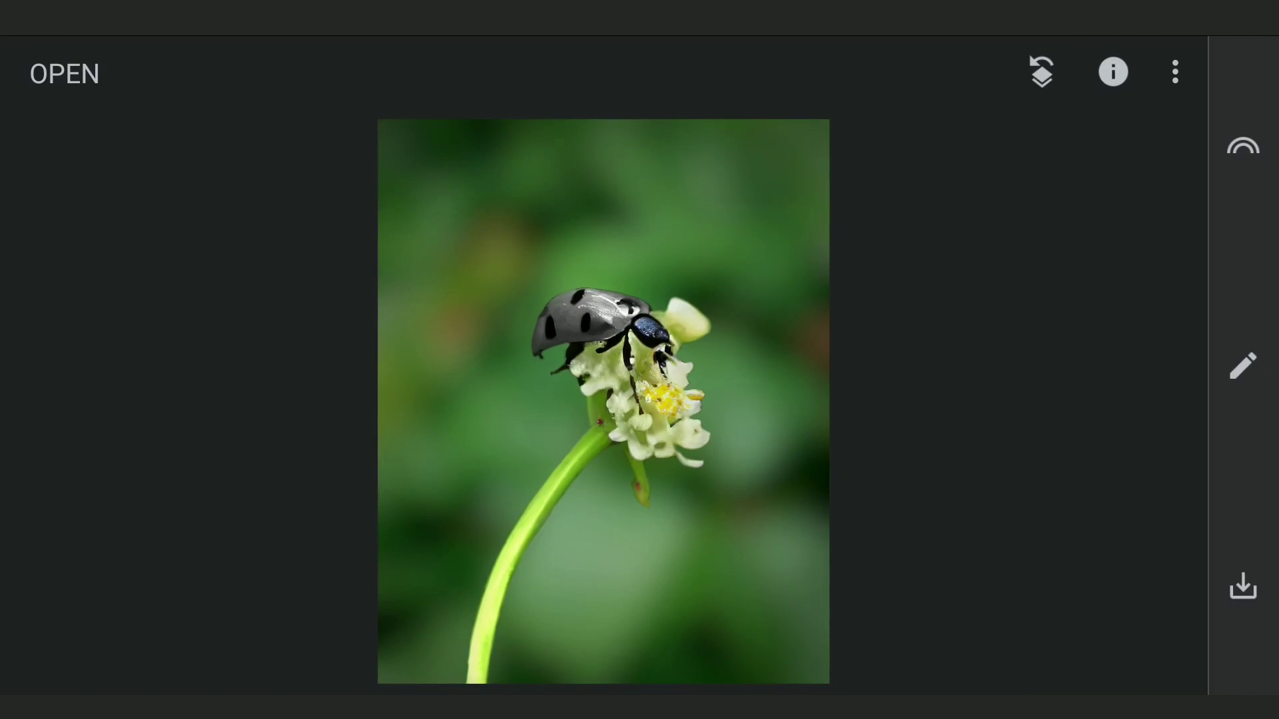
Apply a Curves edit that lowers the Blue curve and raises the Green curve.
{"action": "left_click", "coordinate": [1243, 365]}
{"action": "scroll", "coordinate": [939, 366], "scroll_direction": "up", "scroll_amount": 2}
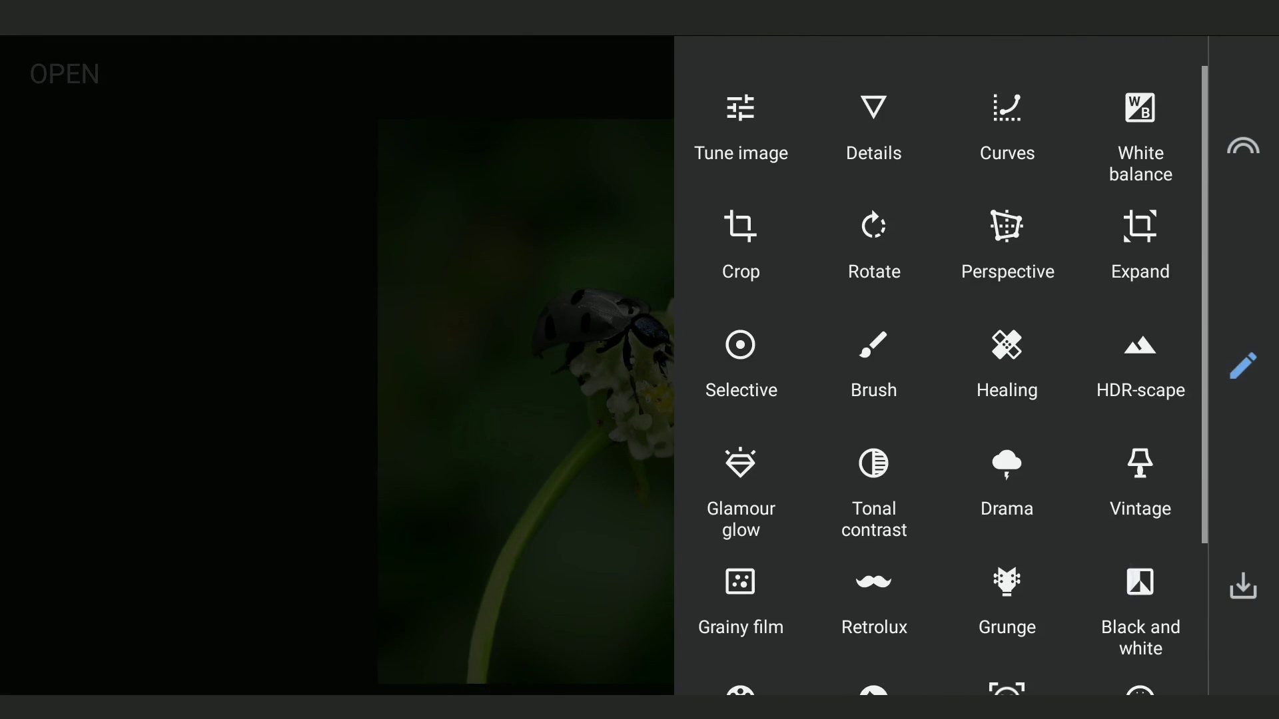
{"action": "left_click", "coordinate": [1007, 130]}
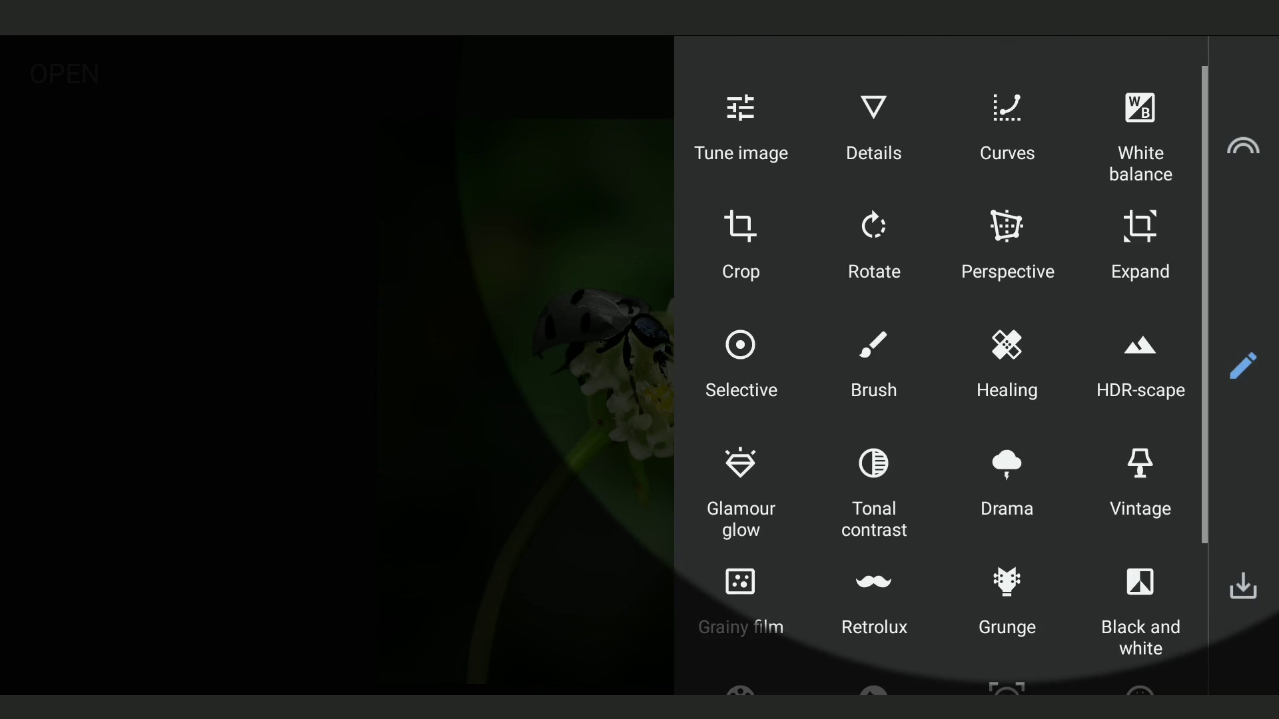
{"action": "left_click", "coordinate": [1046, 151]}
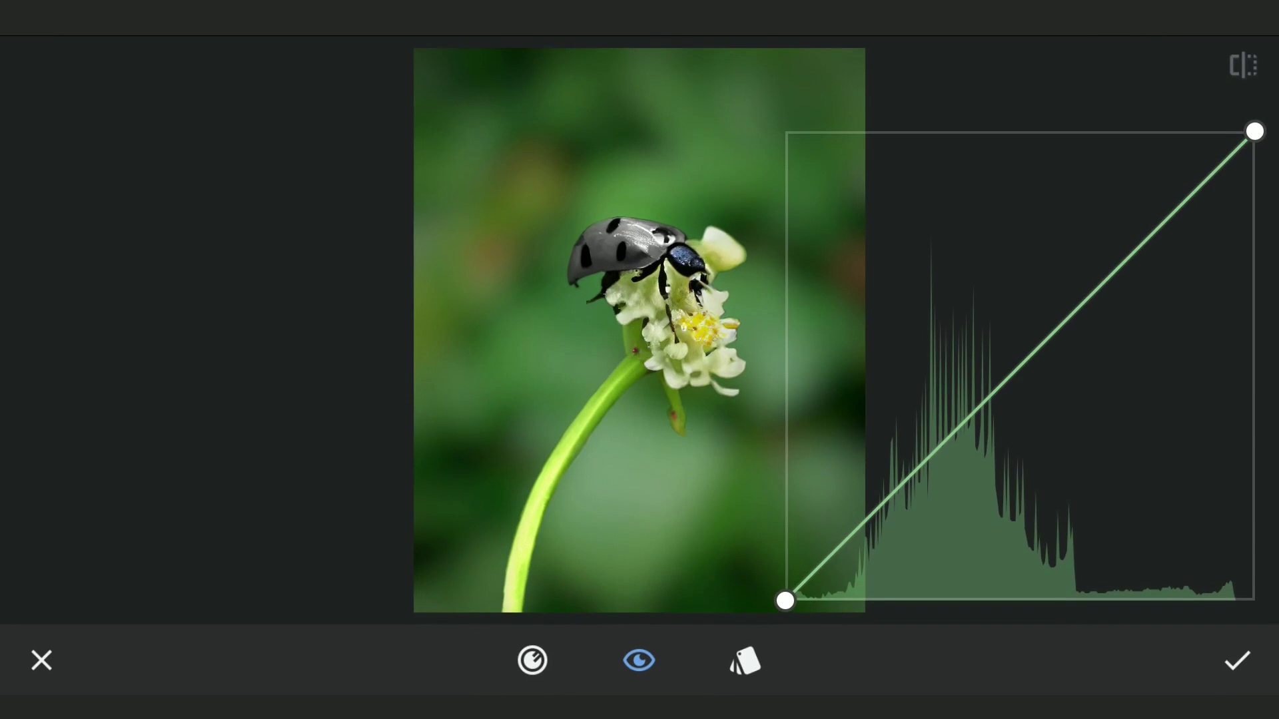
{"action": "left_click", "coordinate": [532, 659]}
{"action": "left_click", "coordinate": [57, 556]}
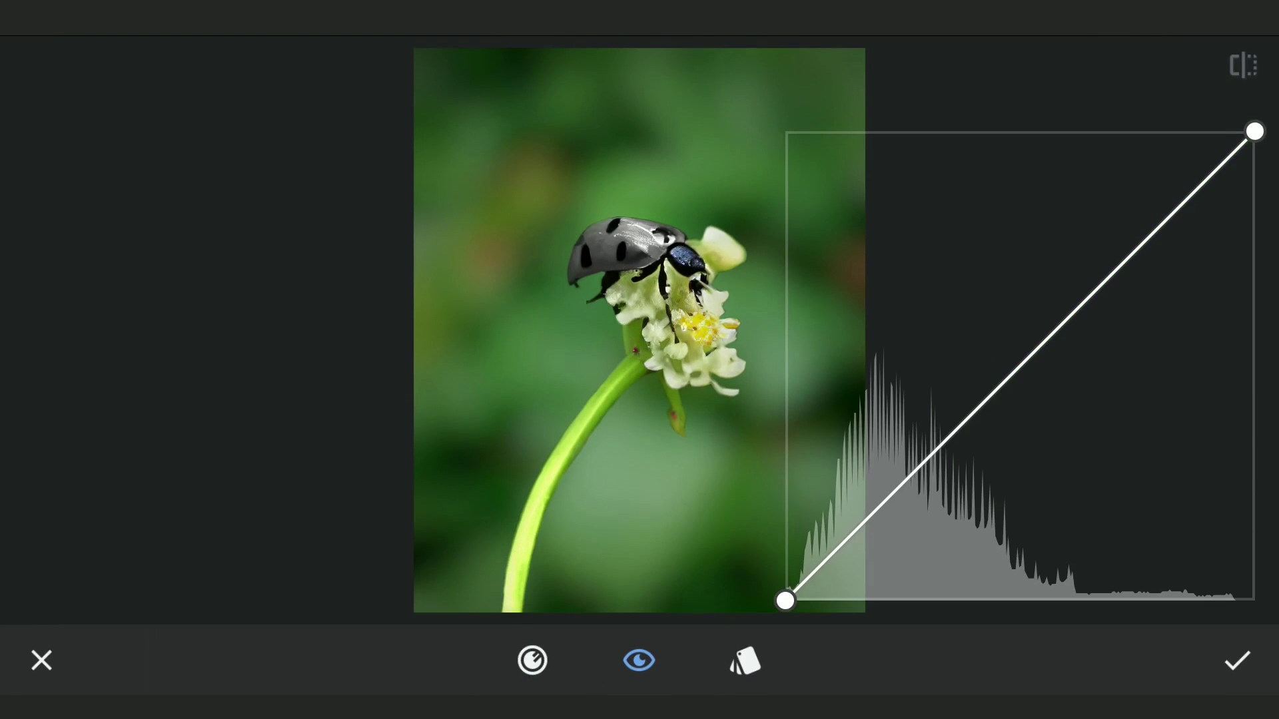
{"action": "left_click", "coordinate": [533, 660]}
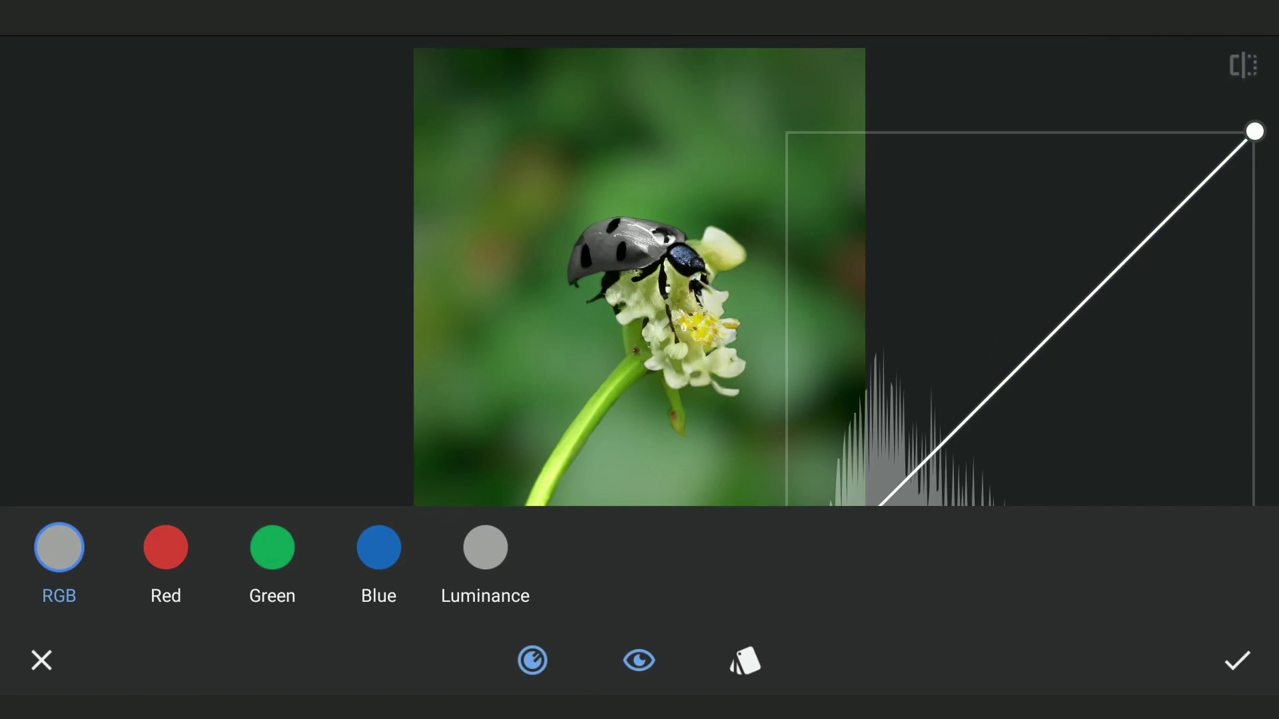
{"action": "left_click", "coordinate": [373, 564]}
{"action": "left_click_drag", "start_coordinate": [1029, 400], "coordinate": [1094, 456]}
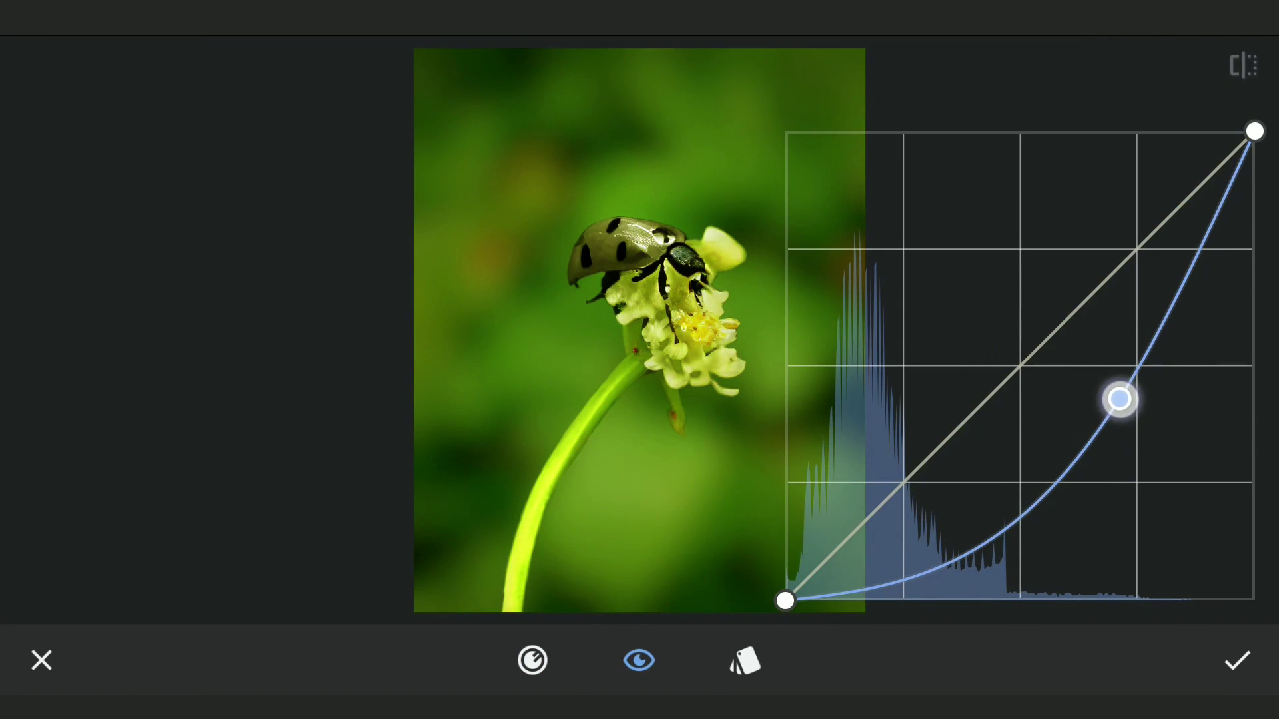
{"action": "left_click_drag", "start_coordinate": [1119, 398], "coordinate": [1120, 401]}
{"action": "left_click", "coordinate": [532, 660]}
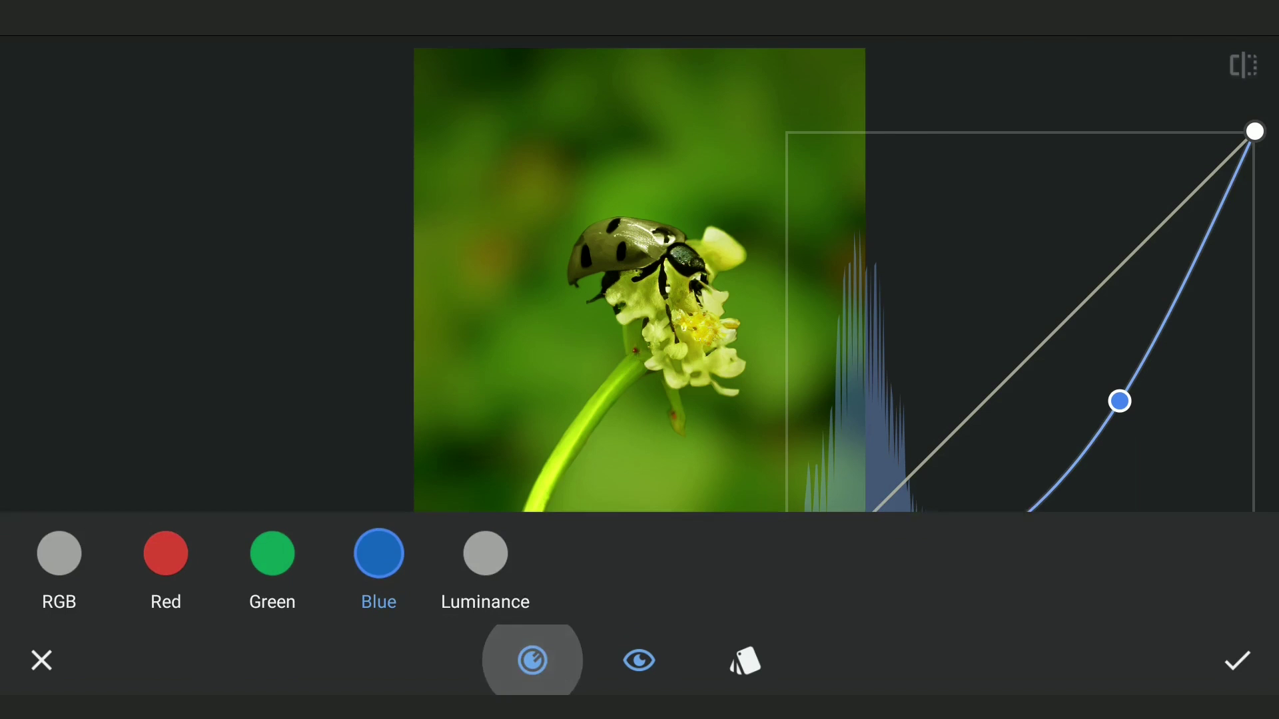
{"action": "mouse_move", "coordinate": [999, 368]}
{"action": "left_mouse_down"}
{"action": "mouse_move", "coordinate": [959, 317]}
{"action": "mouse_move", "coordinate": [985, 351]}
{"action": "mouse_move", "coordinate": [951, 329]}
{"action": "left_mouse_up"}
{"action": "left_click", "coordinate": [1236, 661]}
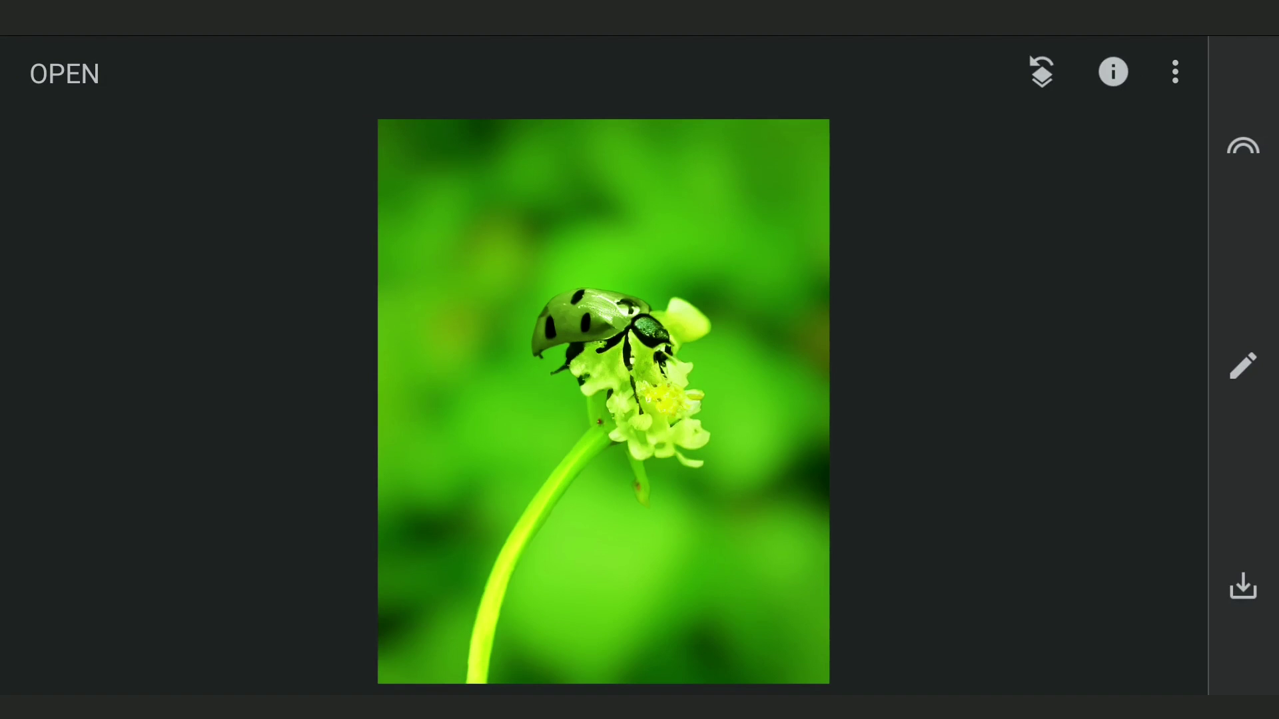
Paint the Curves mask over the ladybug's shell at brush strength 75 to turn it green.
{"action": "left_click", "coordinate": [1040, 72]}
{"action": "left_click", "coordinate": [419, 573]}
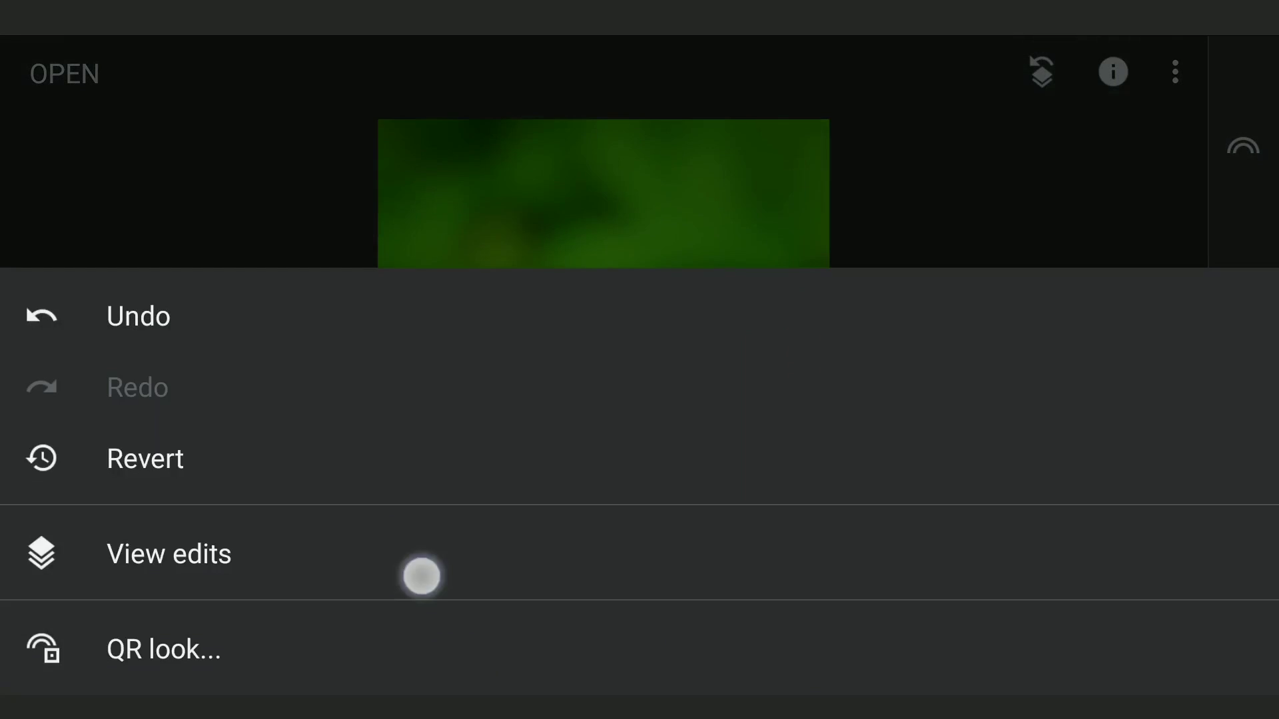
{"action": "left_click", "coordinate": [1207, 157]}
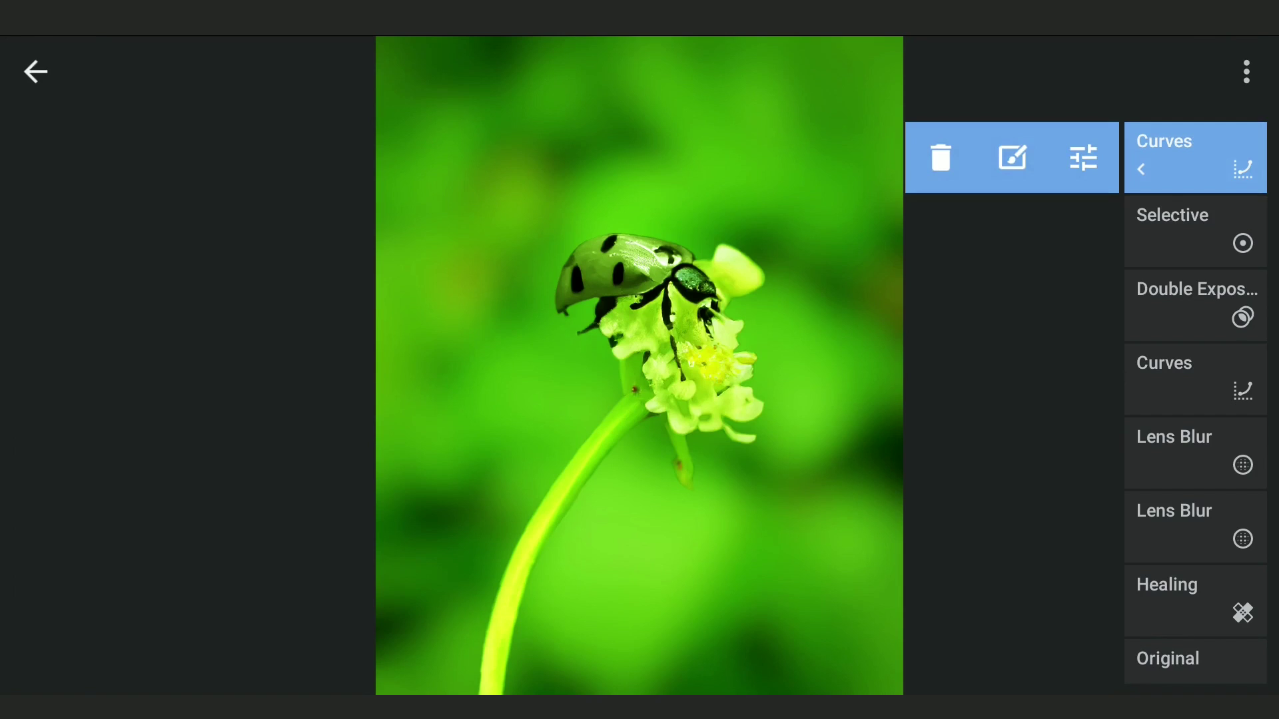
{"action": "left_click", "coordinate": [1028, 157]}
{"action": "left_click", "coordinate": [750, 656]}
{"action": "left_click", "coordinate": [742, 658]}
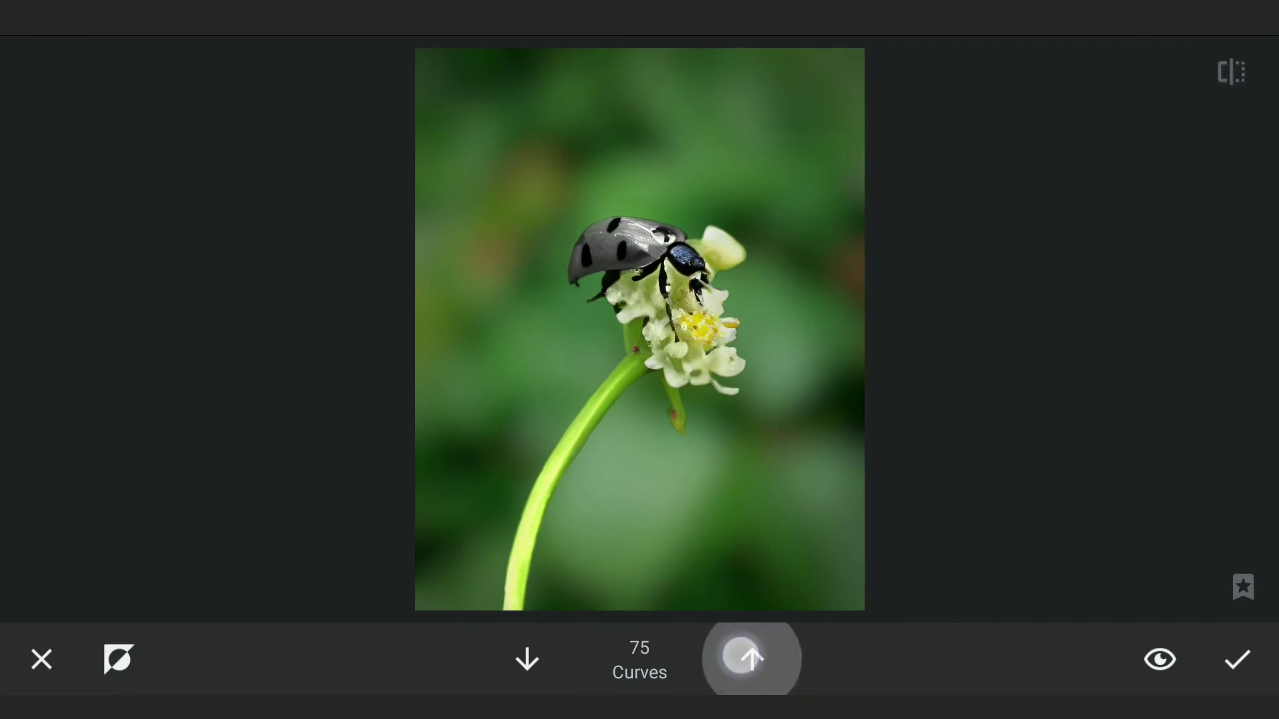
{"action": "scroll", "coordinate": [598, 270], "scroll_direction": "up", "scroll_amount": 3}
{"action": "scroll", "coordinate": [598, 269], "scroll_direction": "up", "scroll_amount": 2}
{"action": "scroll", "coordinate": [666, 299], "scroll_direction": "up", "scroll_amount": 2}
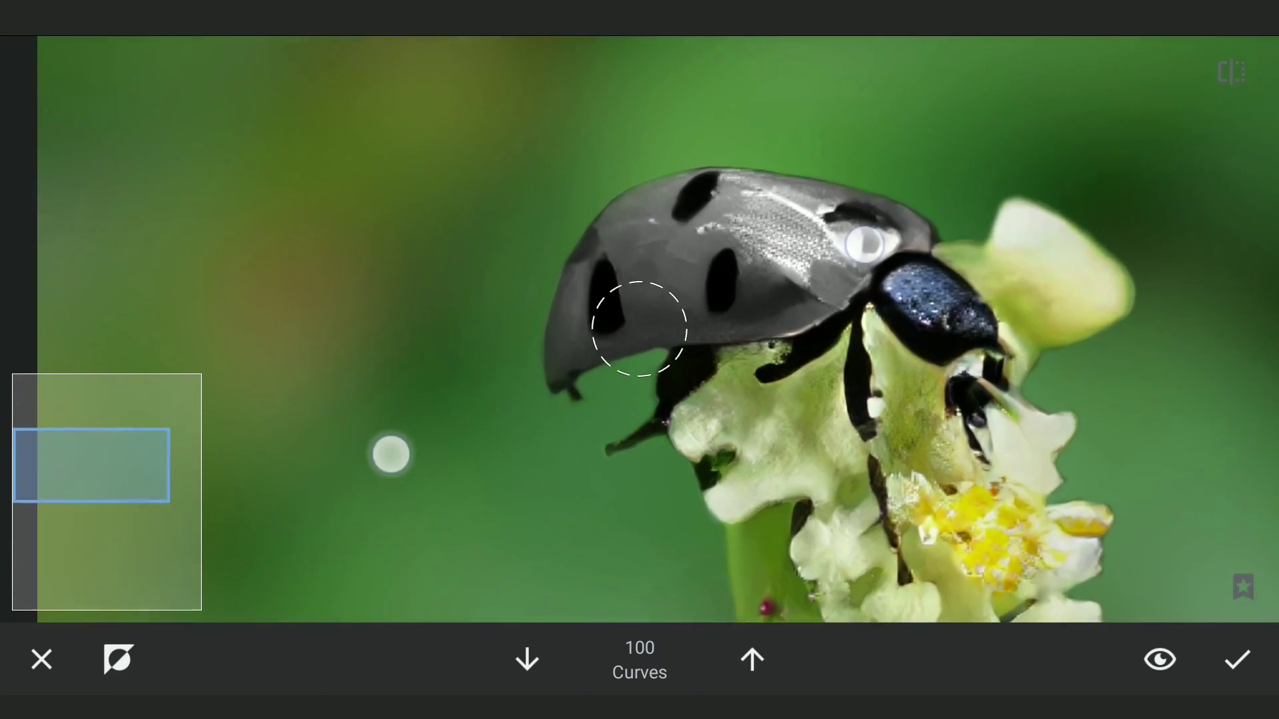
{"action": "left_click_drag", "start_coordinate": [849, 329], "coordinate": [622, 389]}
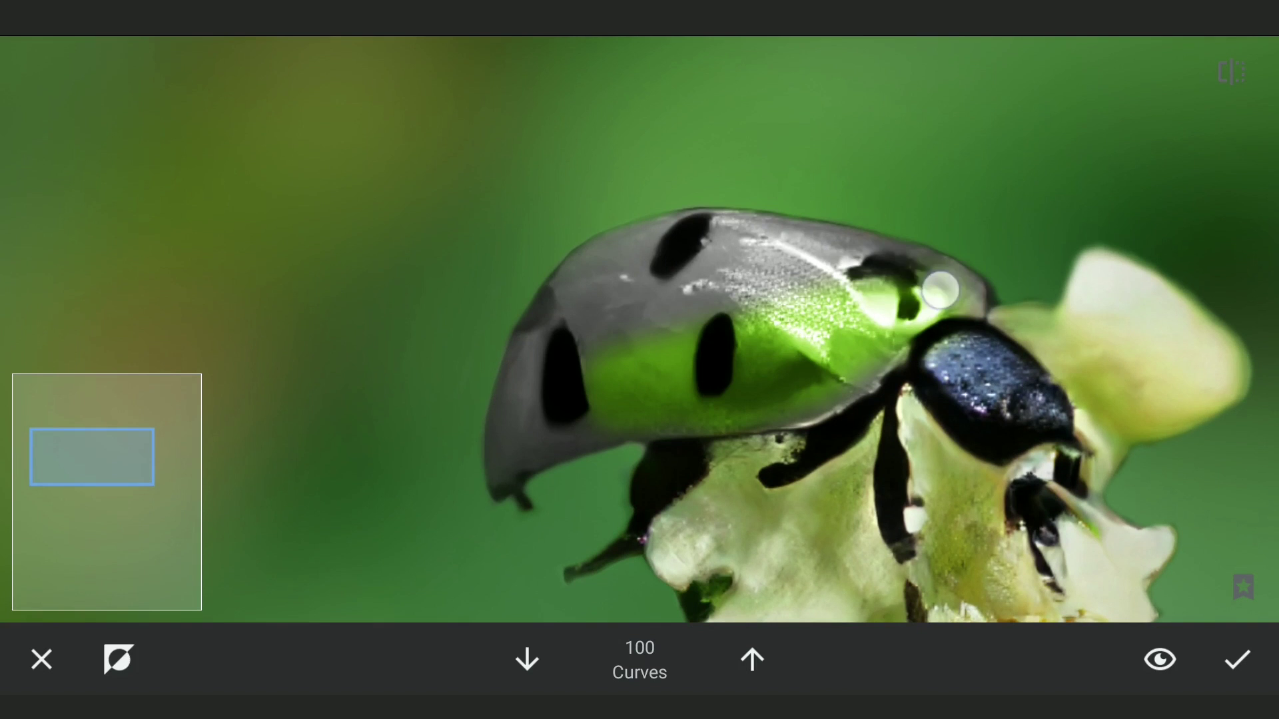
{"action": "left_click_drag", "start_coordinate": [940, 290], "coordinate": [746, 341]}
{"action": "mouse_move", "coordinate": [853, 364]}
{"action": "left_mouse_down"}
{"action": "mouse_move", "coordinate": [887, 274]}
{"action": "mouse_move", "coordinate": [629, 398]}
{"action": "left_mouse_up"}
Erase green spill along the shell's top edge and underside at strength 0, then restore full strength.
{"action": "left_click", "coordinate": [520, 679]}
{"action": "scroll", "coordinate": [806, 382], "scroll_direction": "up", "scroll_amount": 5}
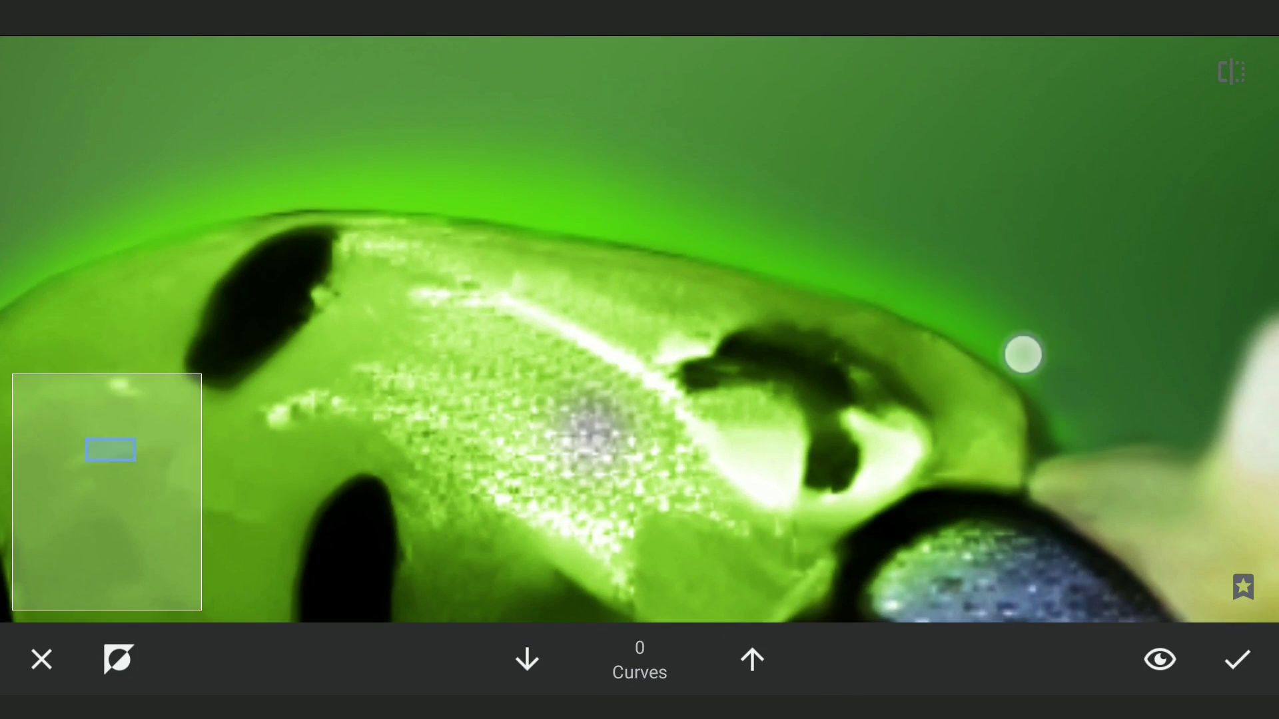
{"action": "mouse_move", "coordinate": [1023, 355]}
{"action": "left_mouse_down"}
{"action": "mouse_move", "coordinate": [791, 214]}
{"action": "mouse_move", "coordinate": [429, 193]}
{"action": "left_mouse_up"}
{"action": "scroll", "coordinate": [679, 318], "scroll_direction": "up", "scroll_amount": 2}
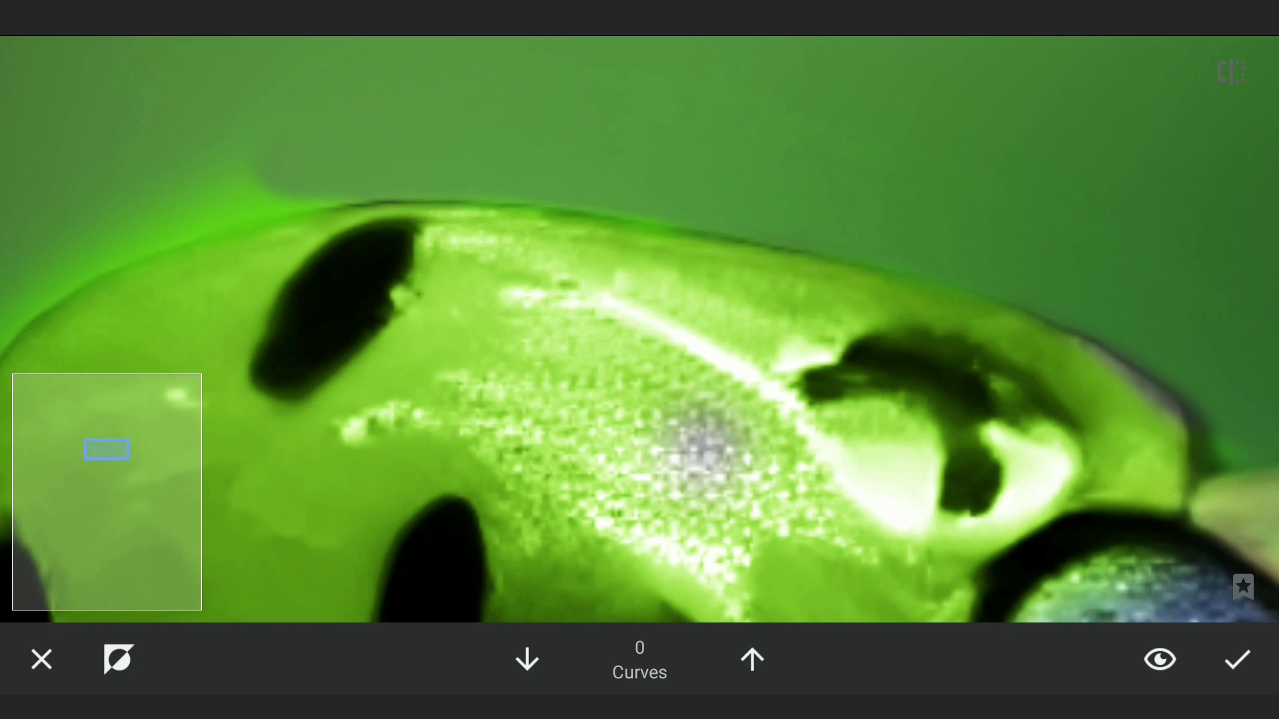
{"action": "left_click_drag", "start_coordinate": [439, 346], "coordinate": [773, 369]}
{"action": "scroll", "coordinate": [809, 213], "scroll_direction": "up", "scroll_amount": 3}
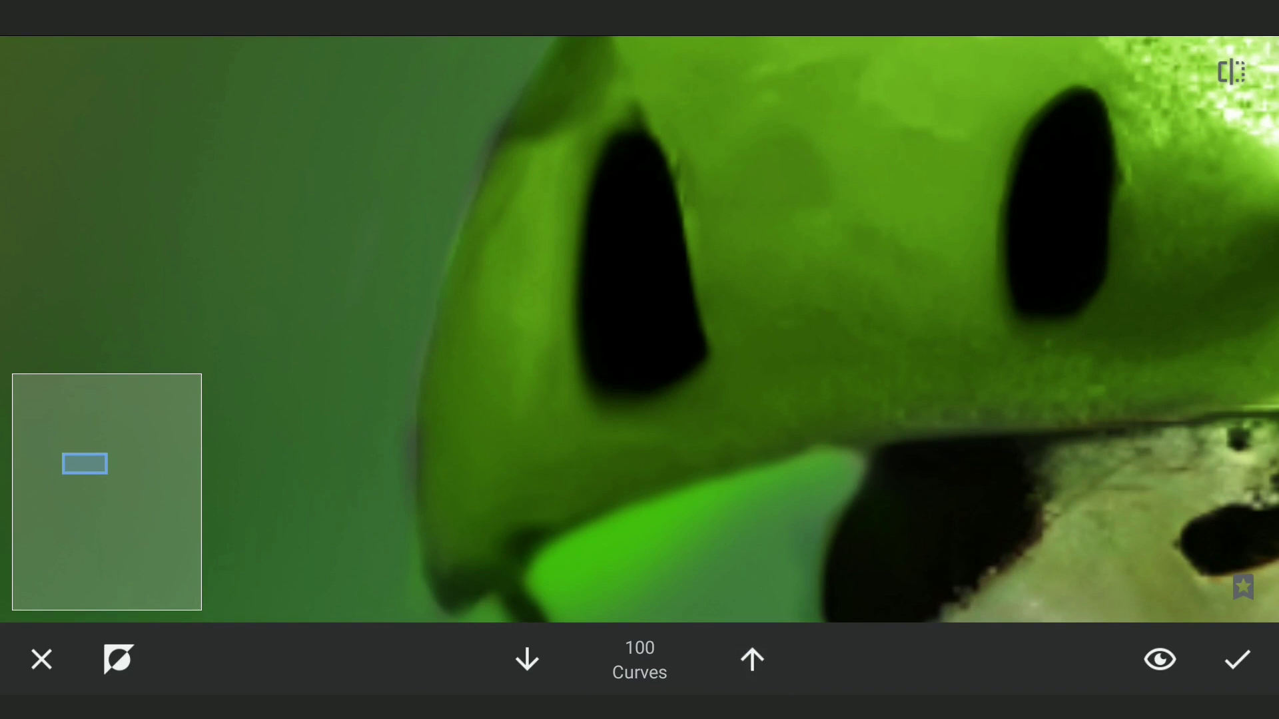
{"action": "left_click_drag", "start_coordinate": [449, 423], "coordinate": [463, 271]}
{"action": "left_click", "coordinate": [526, 660]}
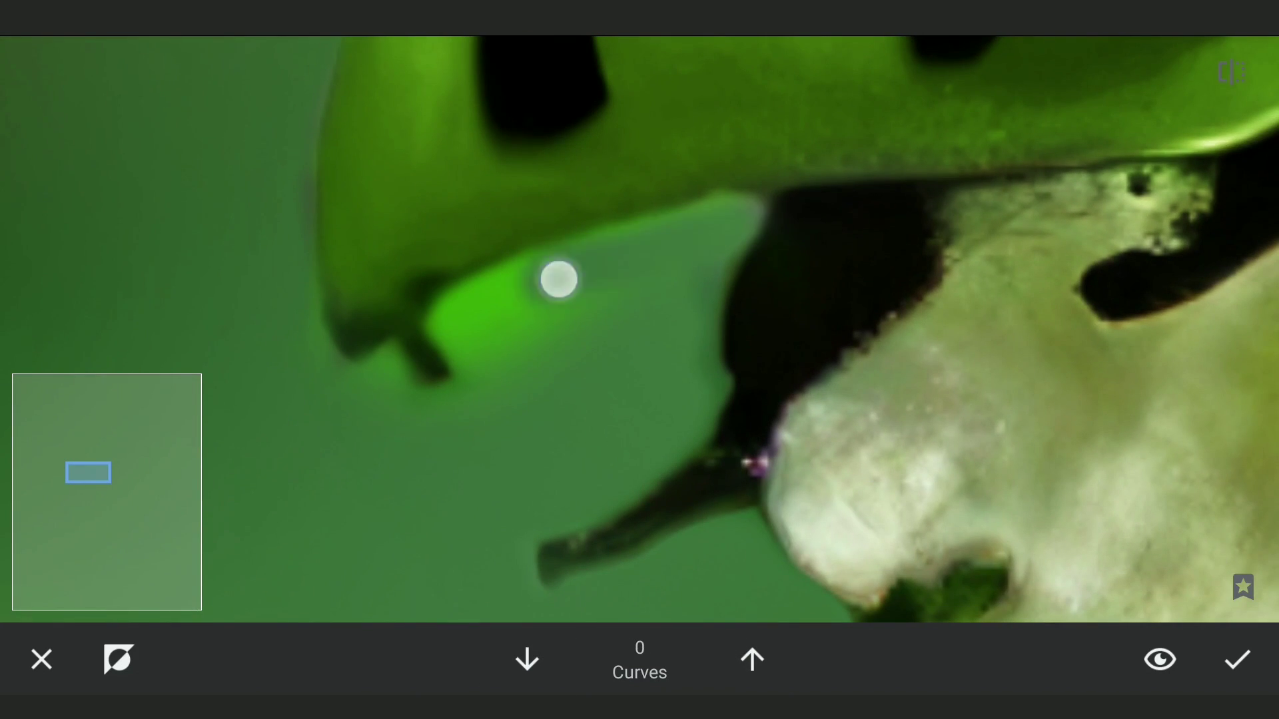
{"action": "mouse_move", "coordinate": [558, 279]}
{"action": "left_mouse_down"}
{"action": "mouse_move", "coordinate": [457, 326]}
{"action": "mouse_move", "coordinate": [593, 333]}
{"action": "left_mouse_up"}
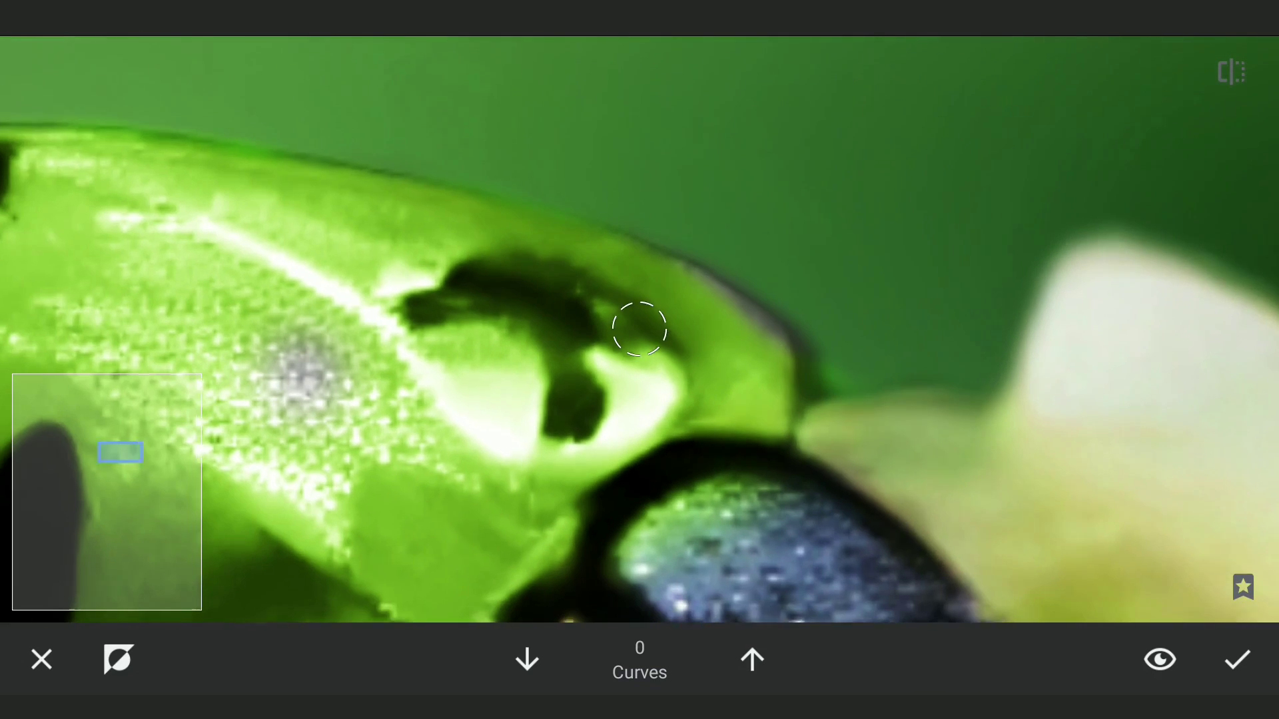
{"action": "left_click", "coordinate": [752, 659]}
{"action": "scroll", "coordinate": [659, 366], "scroll_direction": "down", "scroll_amount": 3}
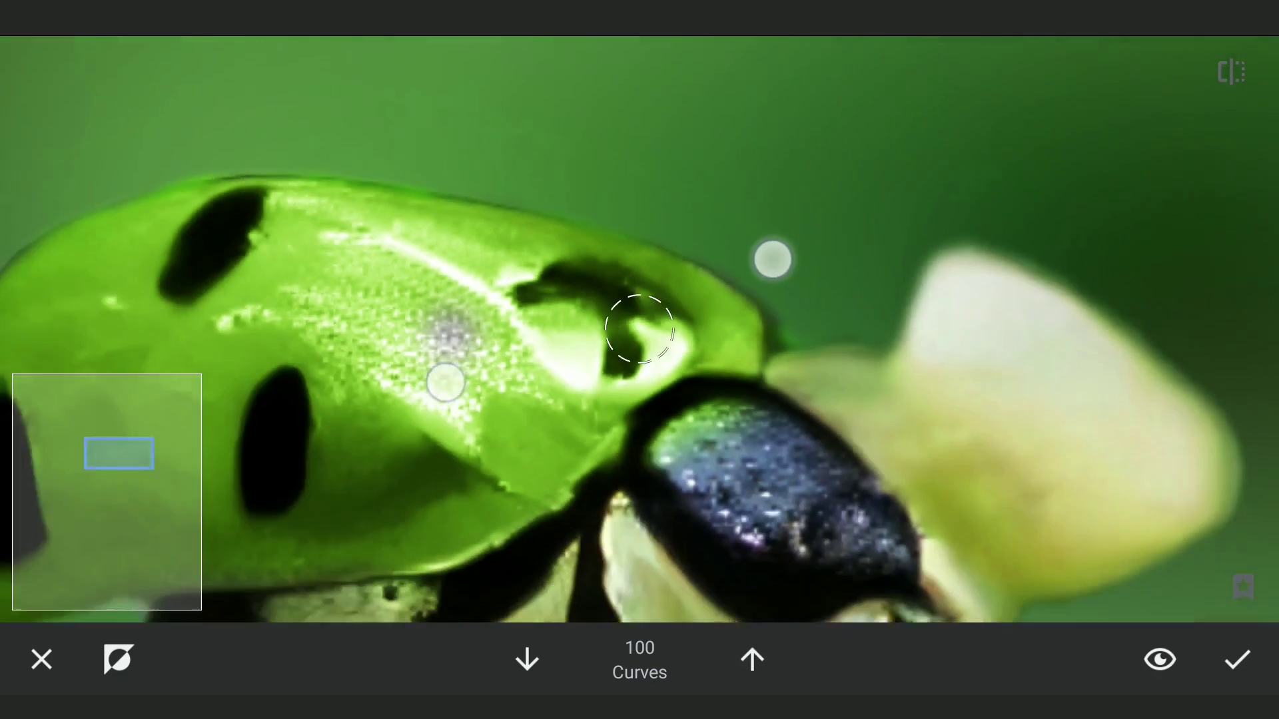
{"action": "scroll", "coordinate": [659, 365], "scroll_direction": "down", "scroll_amount": 3}
{"action": "scroll", "coordinate": [639, 329], "scroll_direction": "down", "scroll_amount": 3}
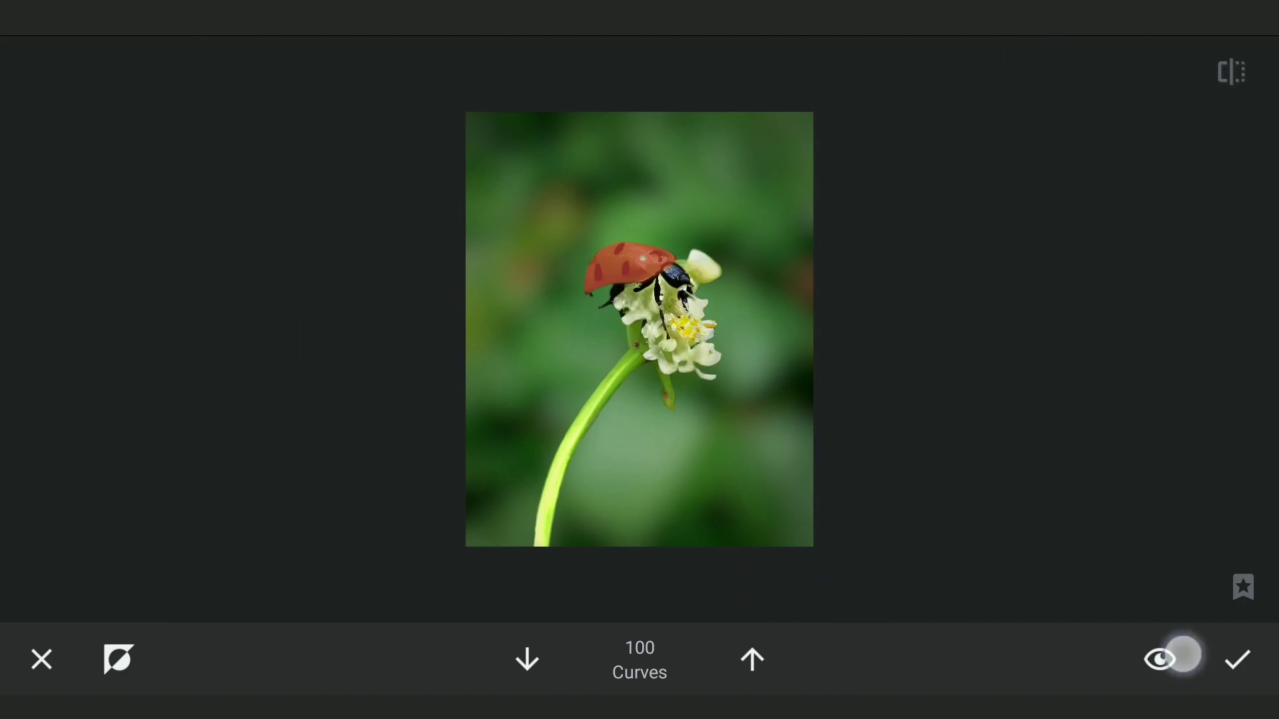
Apply the curve mask, preview earlier edit steps, and try pulling the latest curve down.
{"action": "left_click", "coordinate": [1237, 659]}
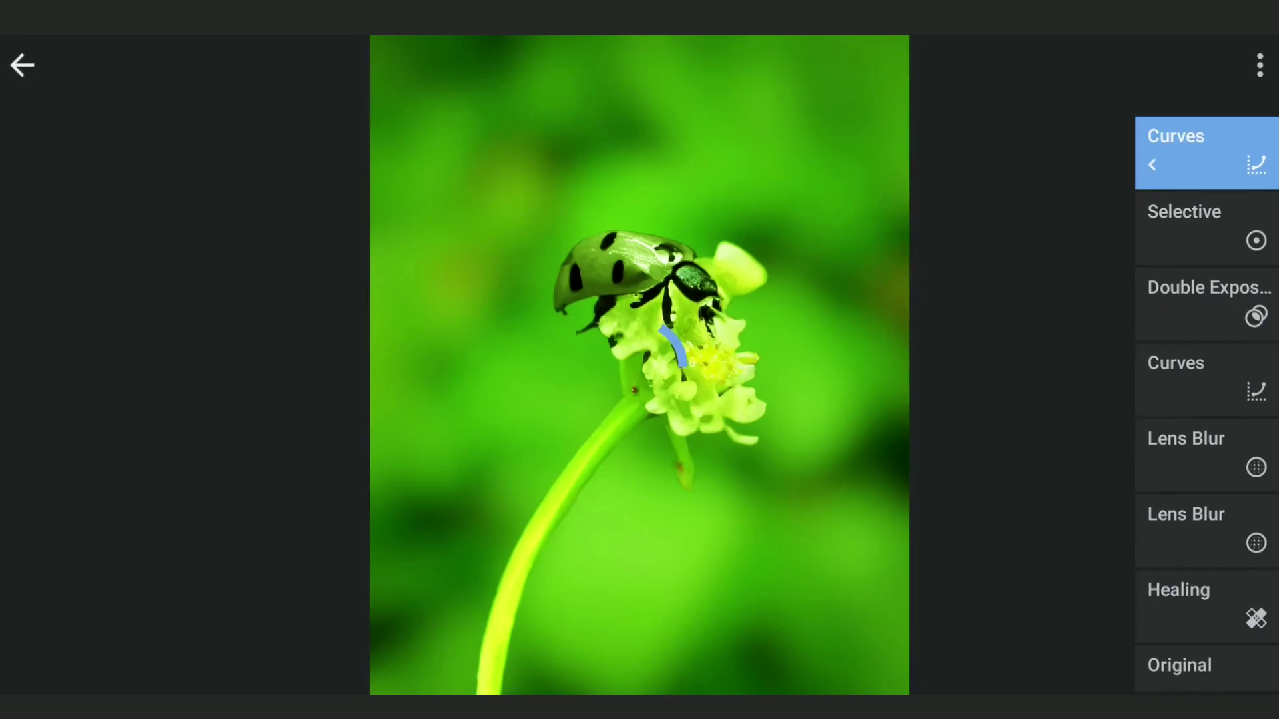
{"action": "left_click", "coordinate": [1227, 371]}
{"action": "left_click", "coordinate": [1205, 305]}
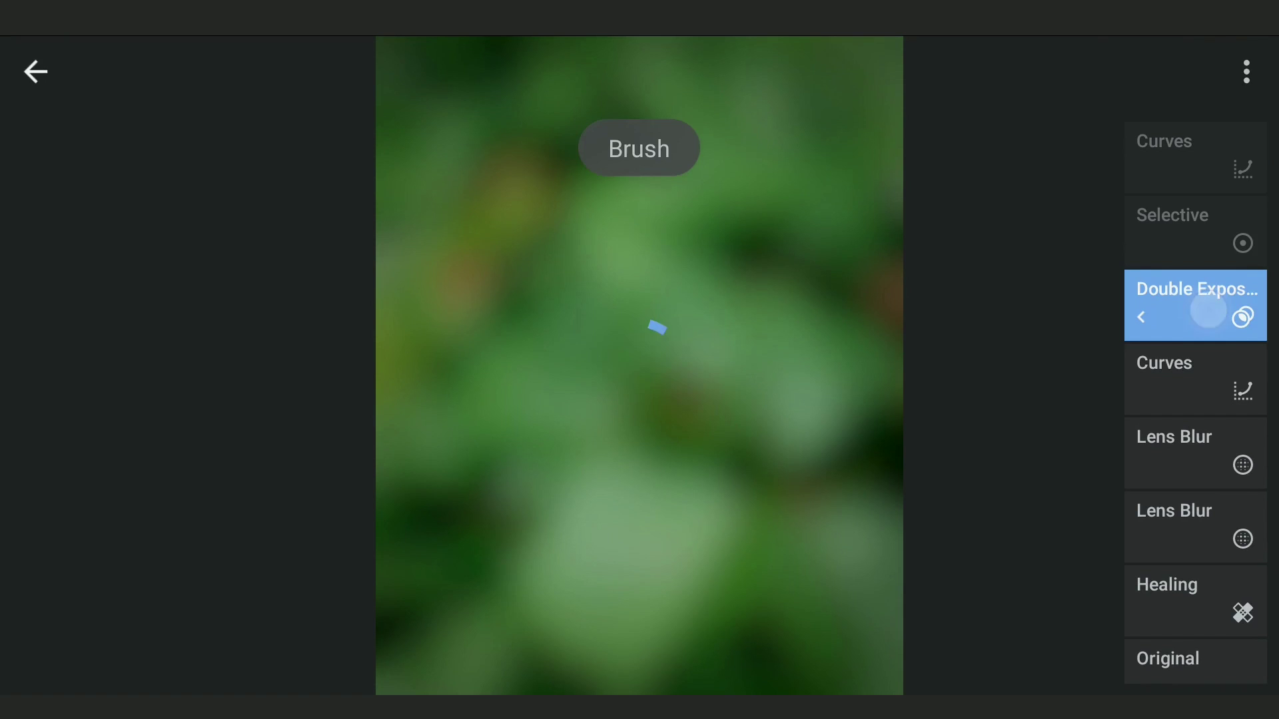
{"action": "left_click", "coordinate": [1205, 246]}
{"action": "left_click", "coordinate": [1207, 167]}
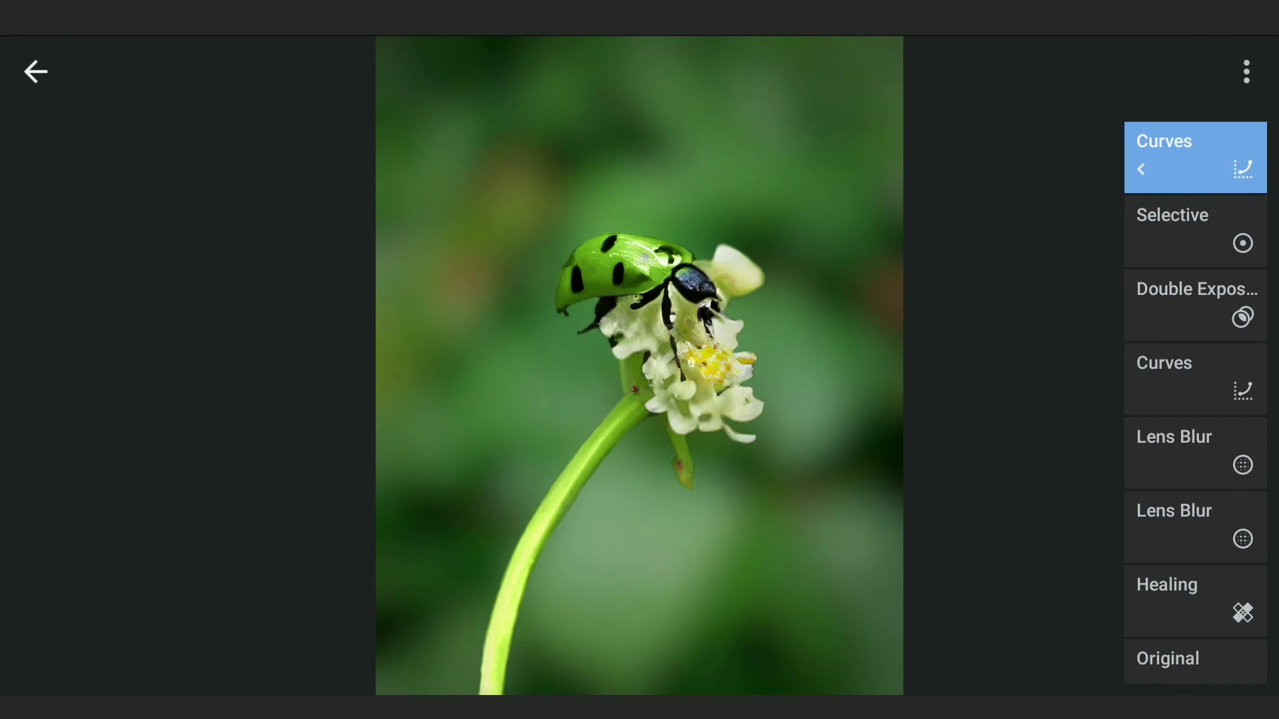
{"action": "left_click", "coordinate": [1195, 157]}
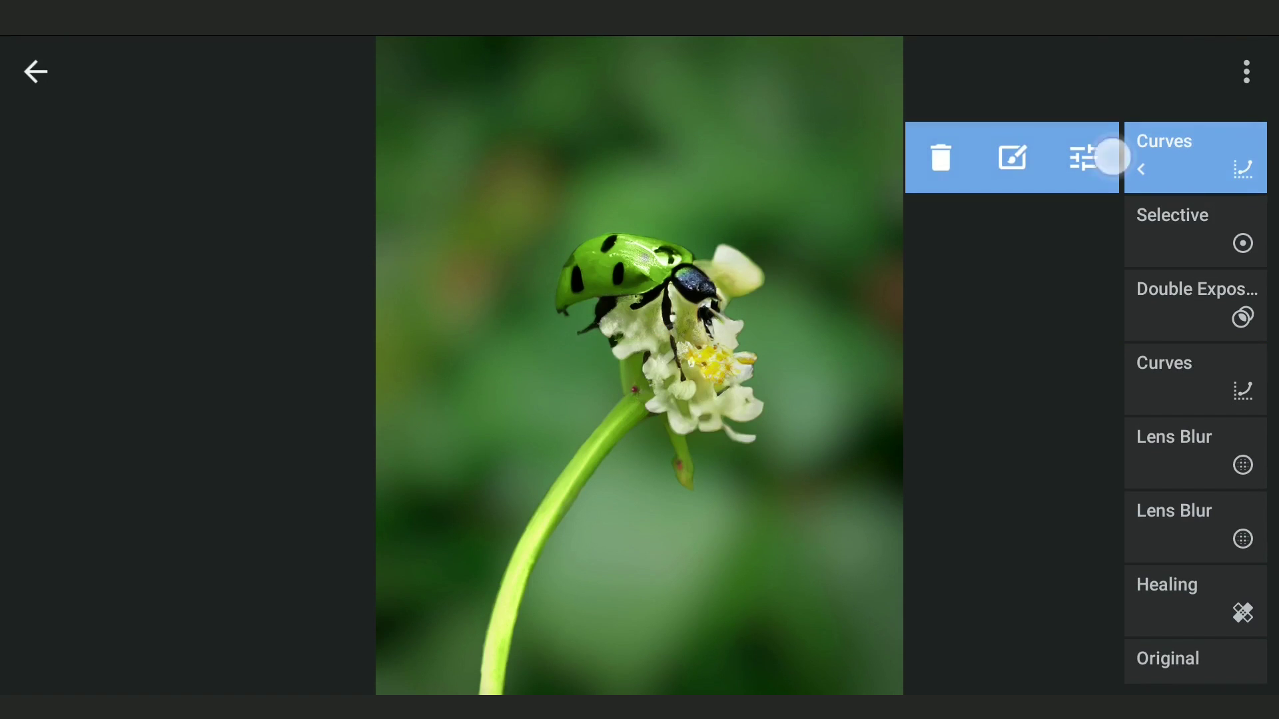
{"action": "left_click", "coordinate": [1112, 157]}
{"action": "left_click_drag", "start_coordinate": [950, 328], "coordinate": [1098, 493]}
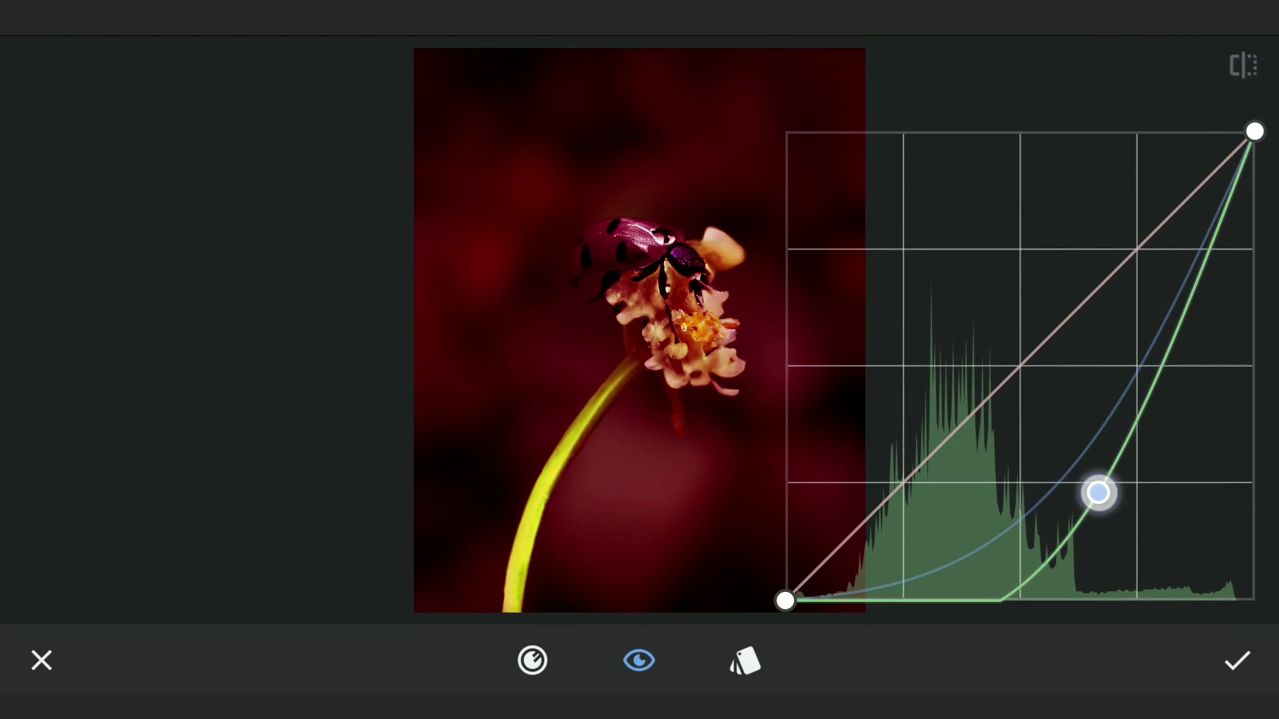
{"action": "left_click", "coordinate": [1236, 660]}
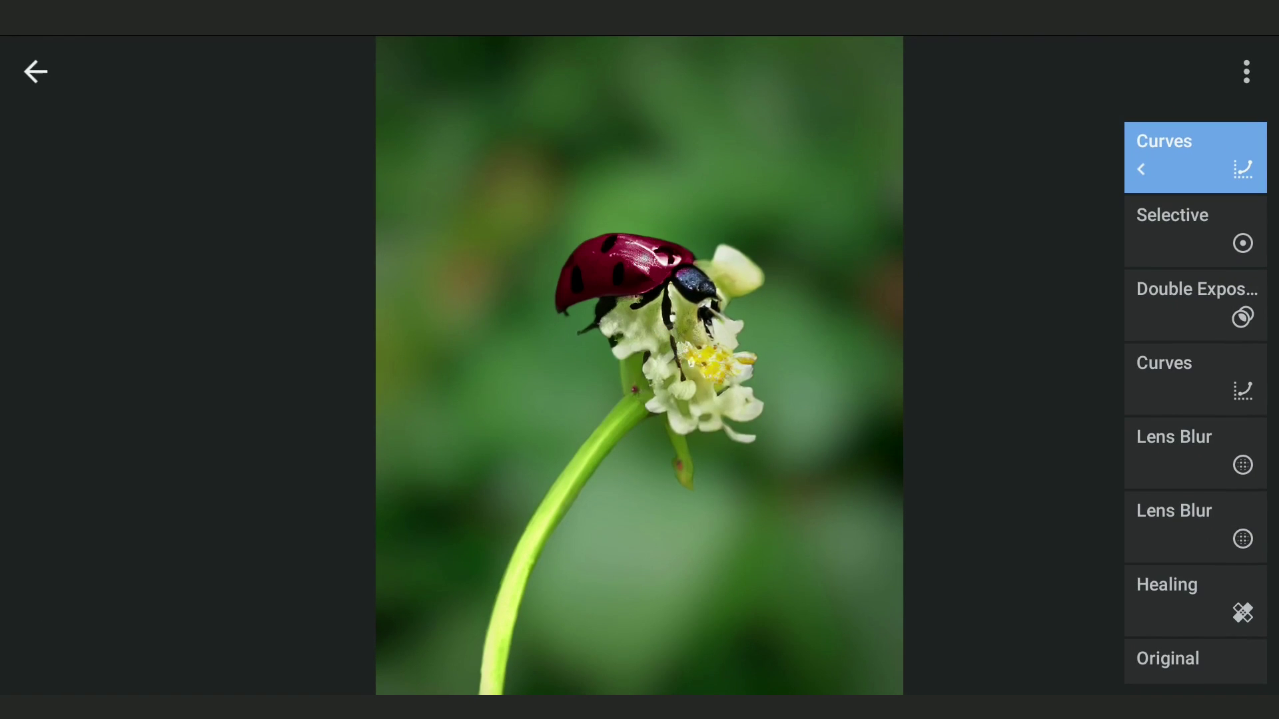
Restore the curve point and lift the Blue curve to turn the ladybug purple.
{"action": "left_click", "coordinate": [1209, 143]}
{"action": "left_click", "coordinate": [1113, 157]}
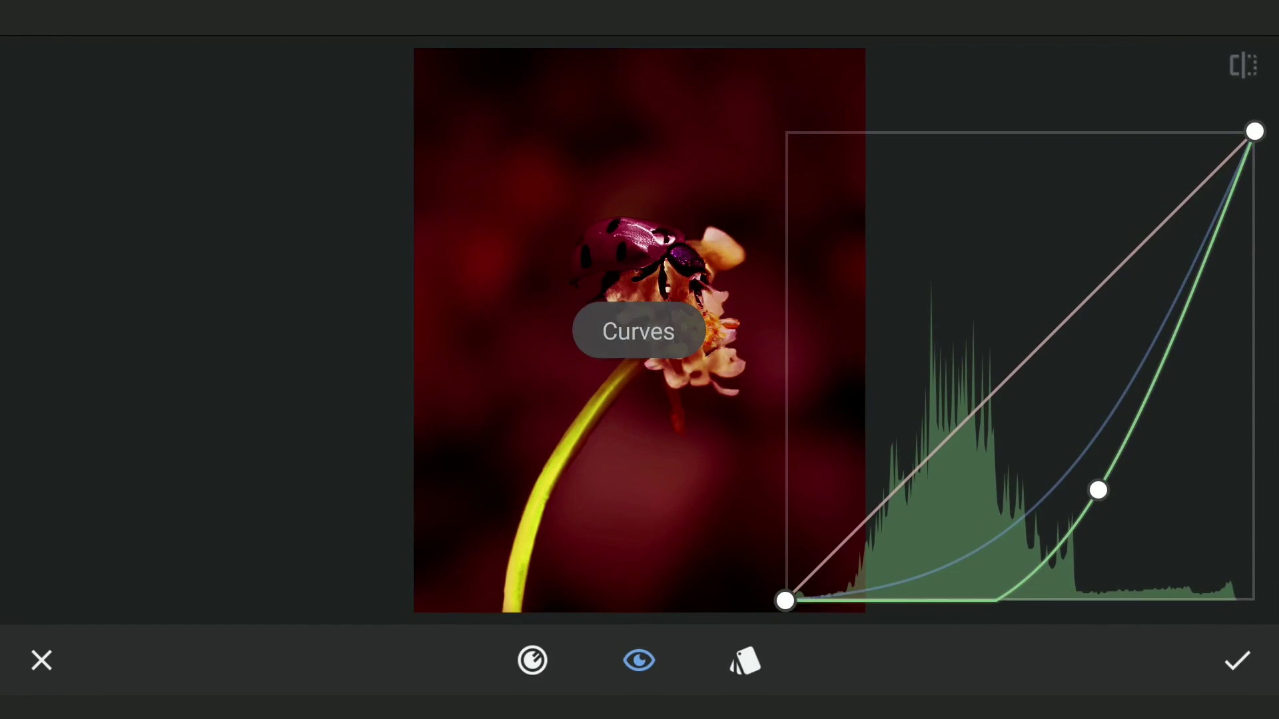
{"action": "left_click_drag", "start_coordinate": [1097, 490], "coordinate": [1058, 431]}
{"action": "left_click", "coordinate": [532, 660]}
{"action": "left_click", "coordinate": [377, 551]}
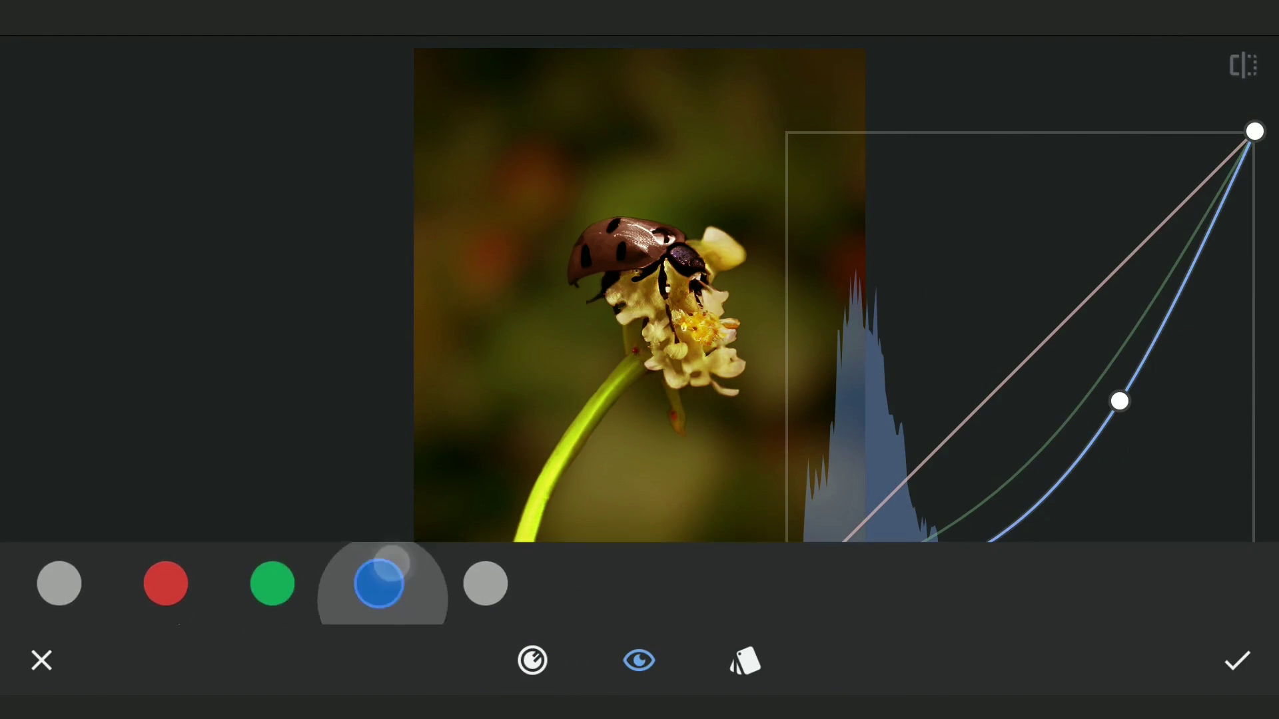
{"action": "mouse_move", "coordinate": [1116, 400]}
{"action": "left_mouse_down"}
{"action": "mouse_move", "coordinate": [1091, 402]}
{"action": "mouse_move", "coordinate": [1008, 346]}
{"action": "mouse_move", "coordinate": [951, 260]}
{"action": "left_mouse_up"}
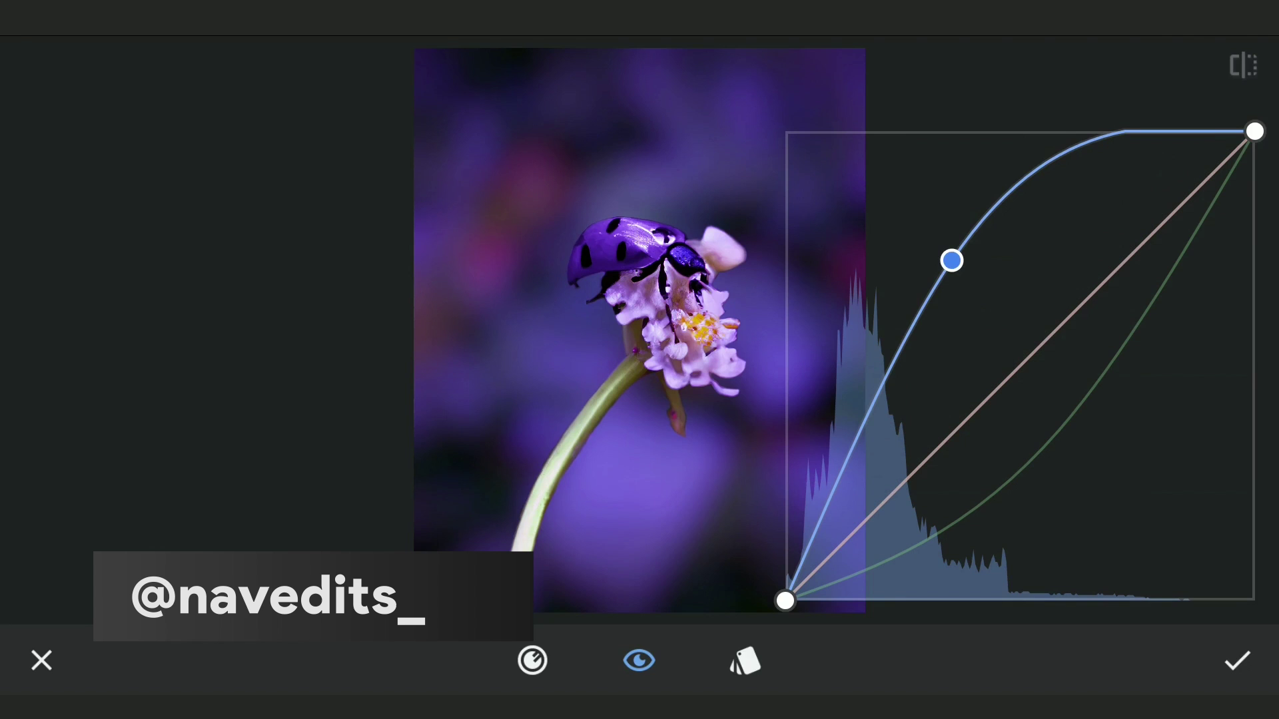
{"action": "left_click", "coordinate": [1236, 661]}
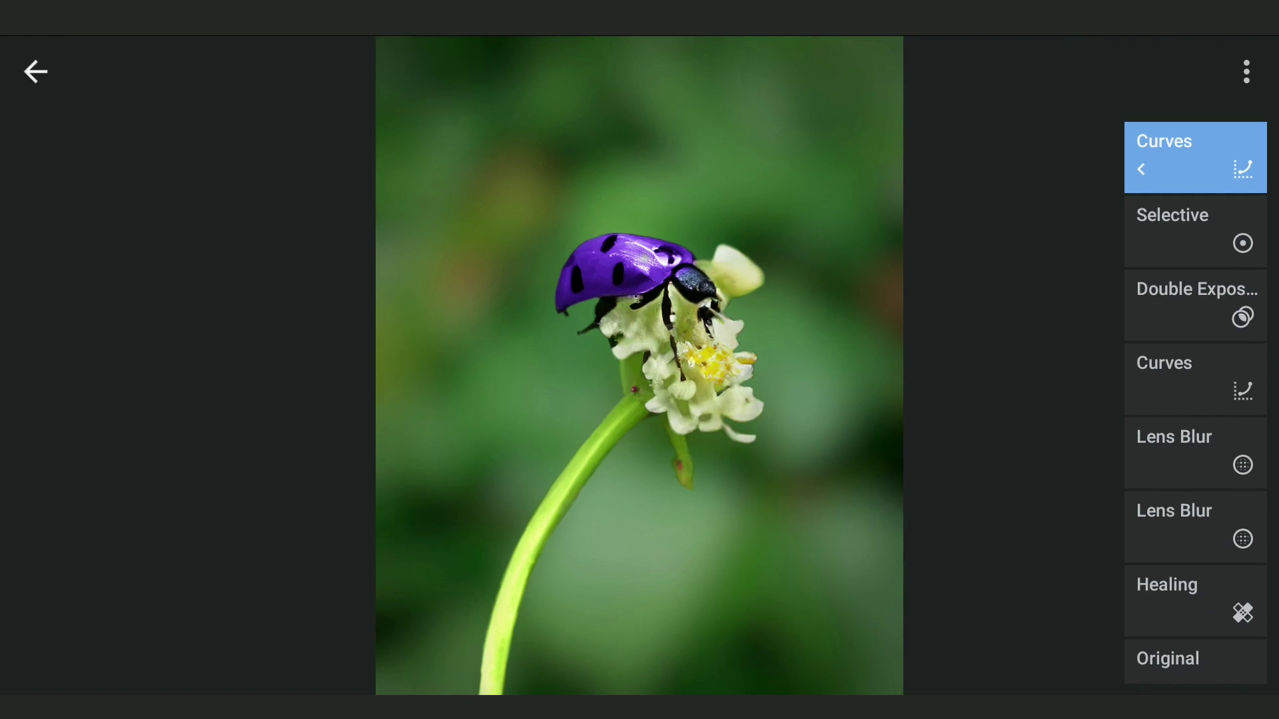
Reopen the Curves edit and switch back to the RGB channel.
{"action": "left_click_drag", "start_coordinate": [1207, 172], "coordinate": [1107, 171]}
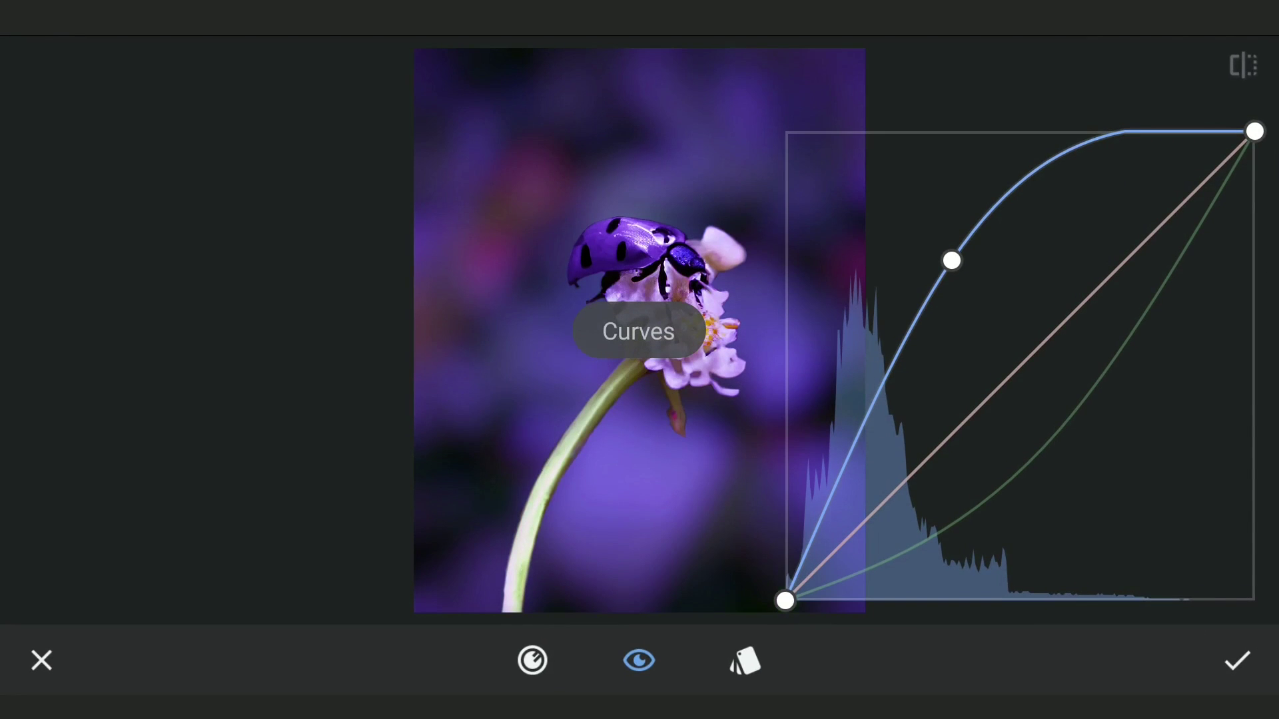
{"action": "left_click", "coordinate": [532, 660]}
{"action": "left_click", "coordinate": [58, 556]}
Discard the reopened curve changes and apply Vintage style 12 with a +30 vignette.
{"action": "left_click", "coordinate": [41, 660]}
{"action": "left_click", "coordinate": [1242, 365]}
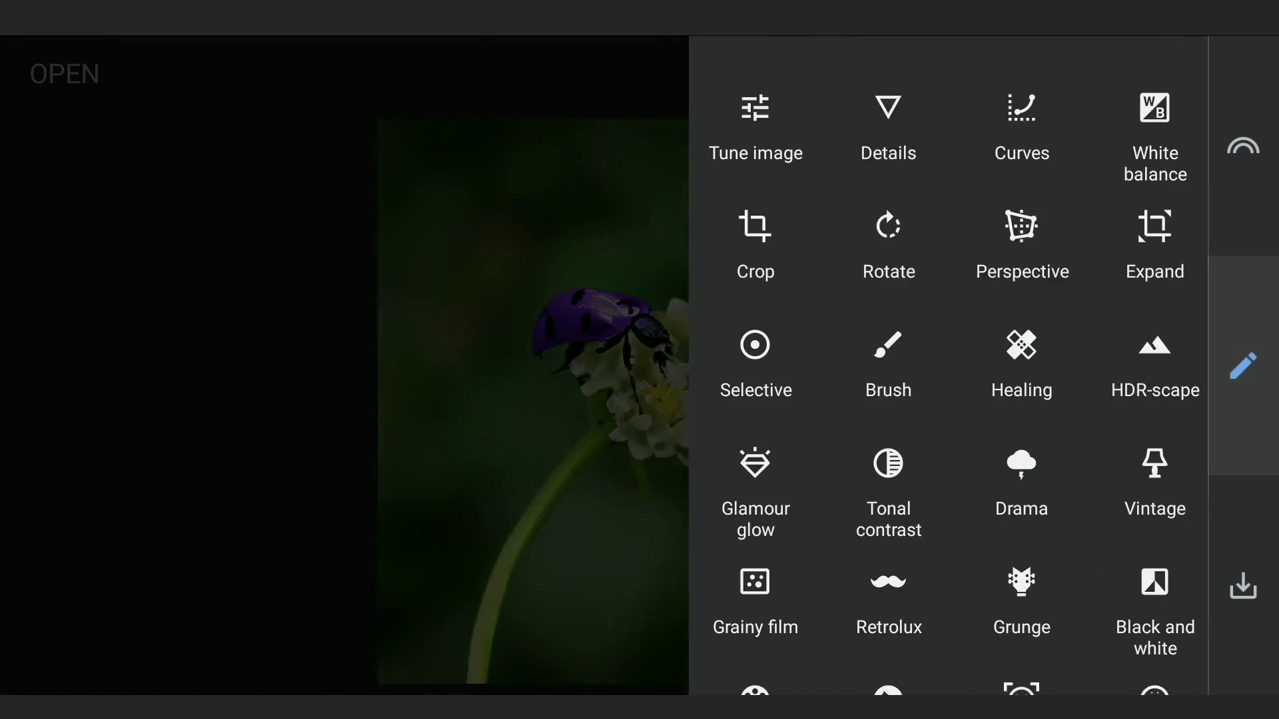
{"action": "left_click_drag", "start_coordinate": [1084, 414], "coordinate": [1090, 167]}
{"action": "left_click", "coordinate": [1162, 248]}
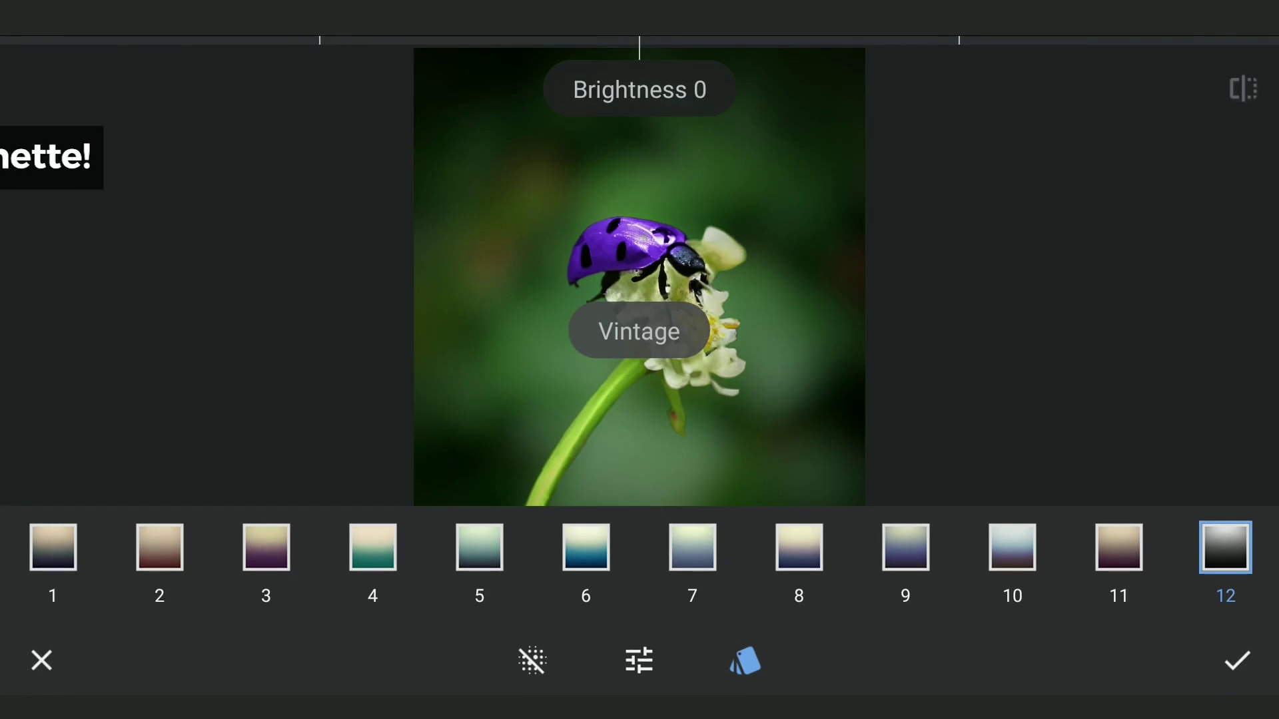
{"action": "left_click", "coordinate": [744, 660]}
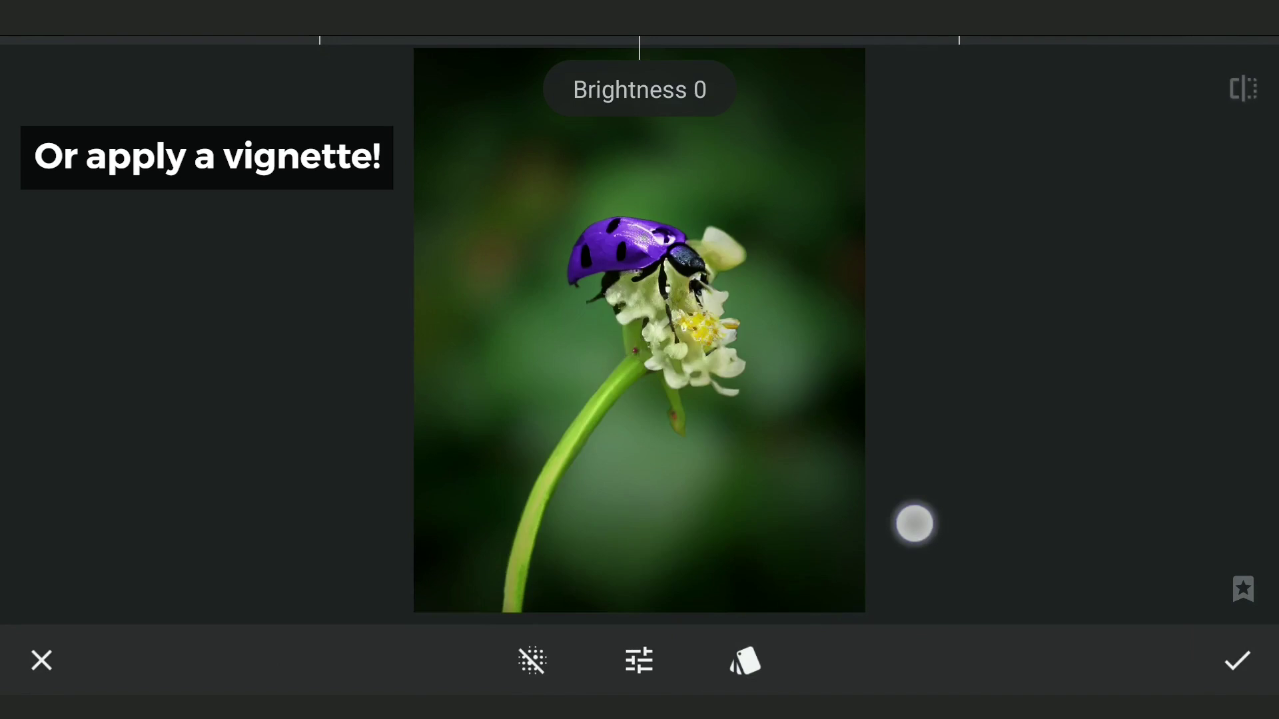
{"action": "left_click_drag", "start_coordinate": [913, 522], "coordinate": [915, 317]}
{"action": "left_click", "coordinate": [40, 661]}
{"action": "left_click", "coordinate": [1243, 365]}
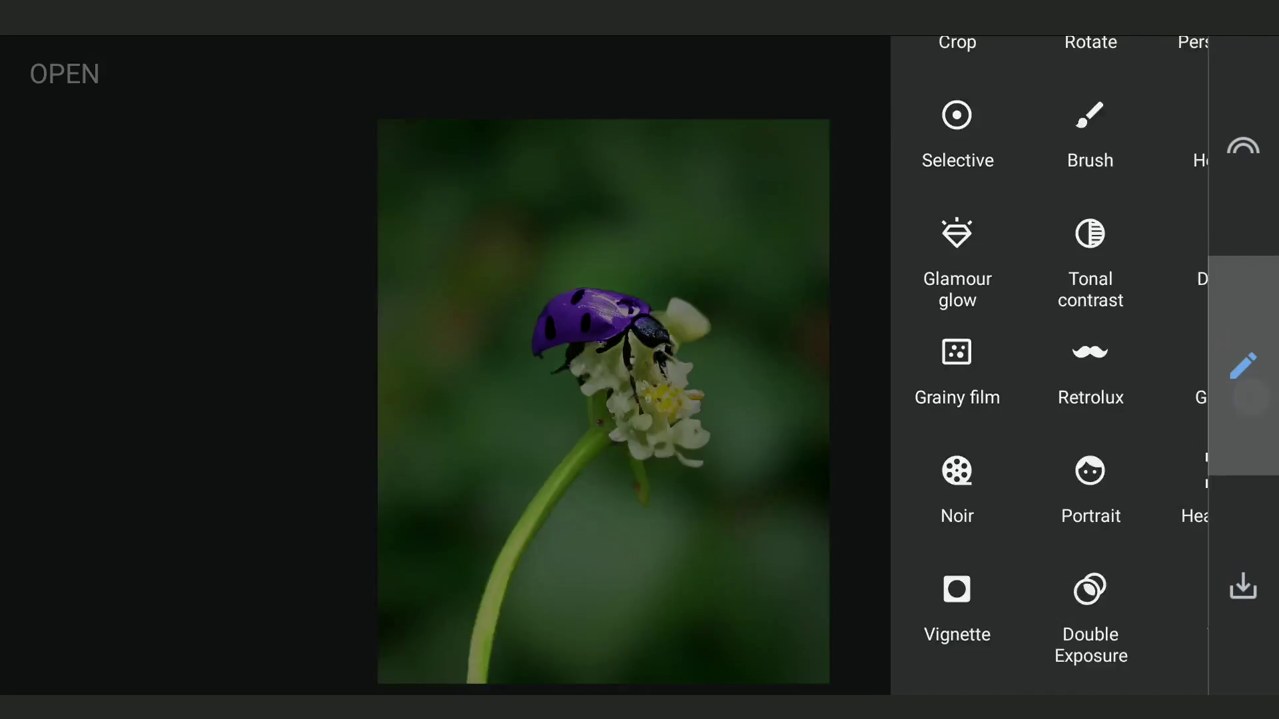
{"action": "left_click_drag", "start_coordinate": [1088, 308], "coordinate": [1088, 429]}
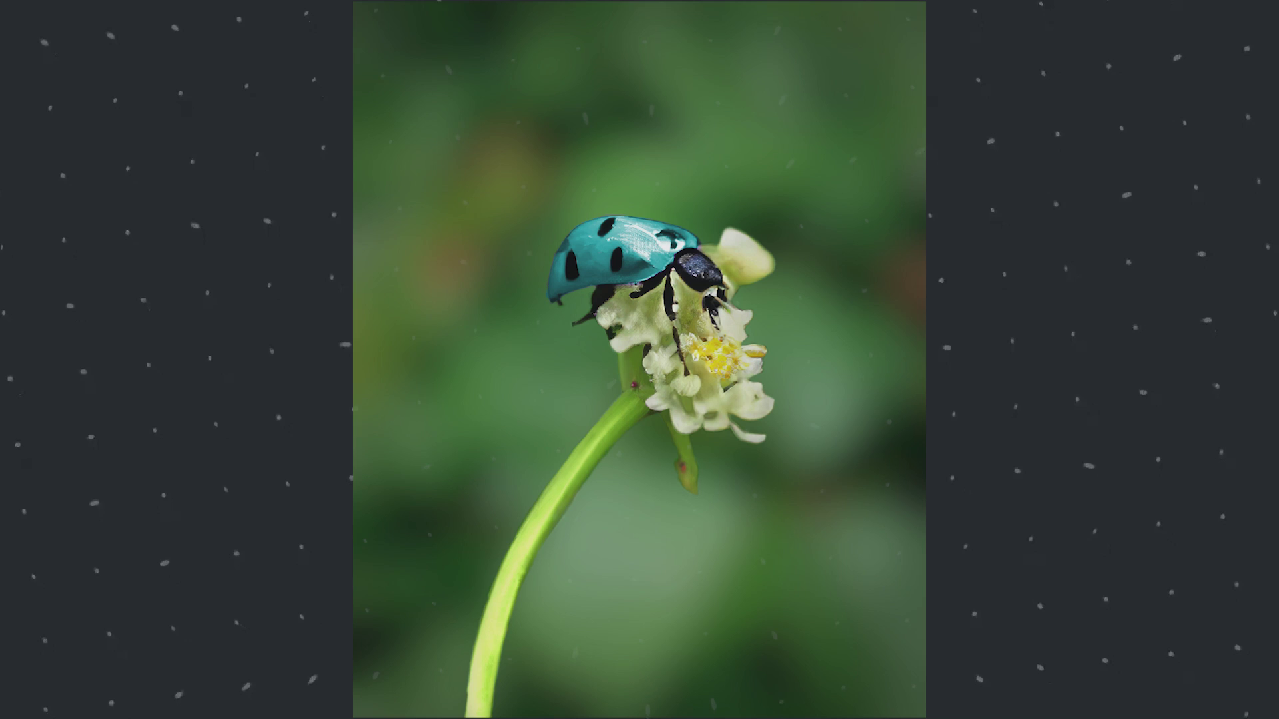